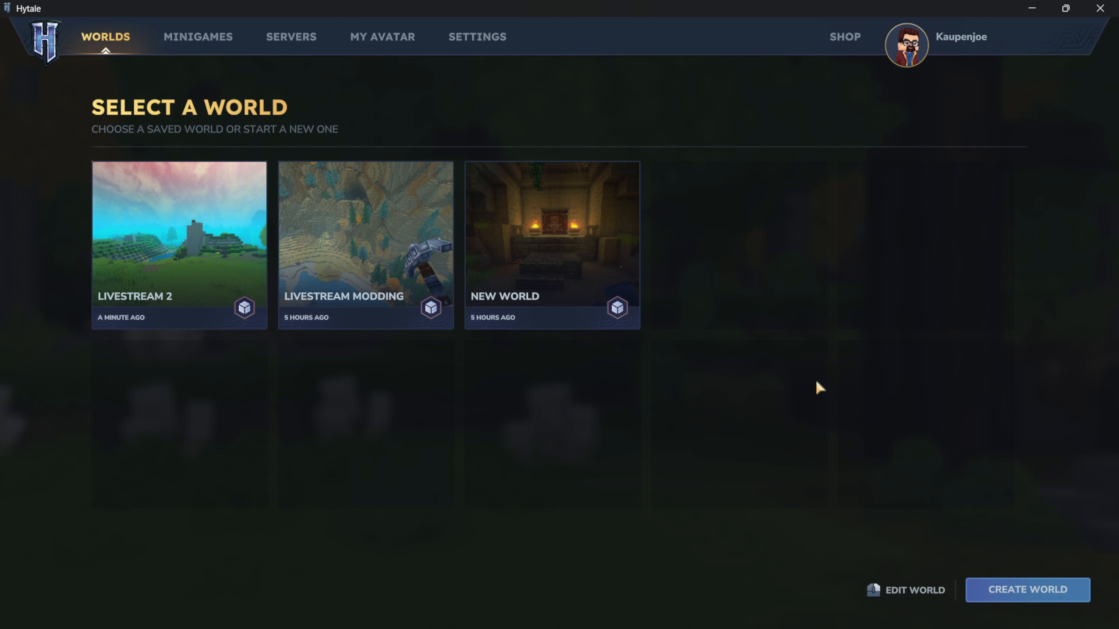
Step: Start a new Creative world using the Generated World mode with Pause Time enabled
click(1049, 591)
click(810, 328)
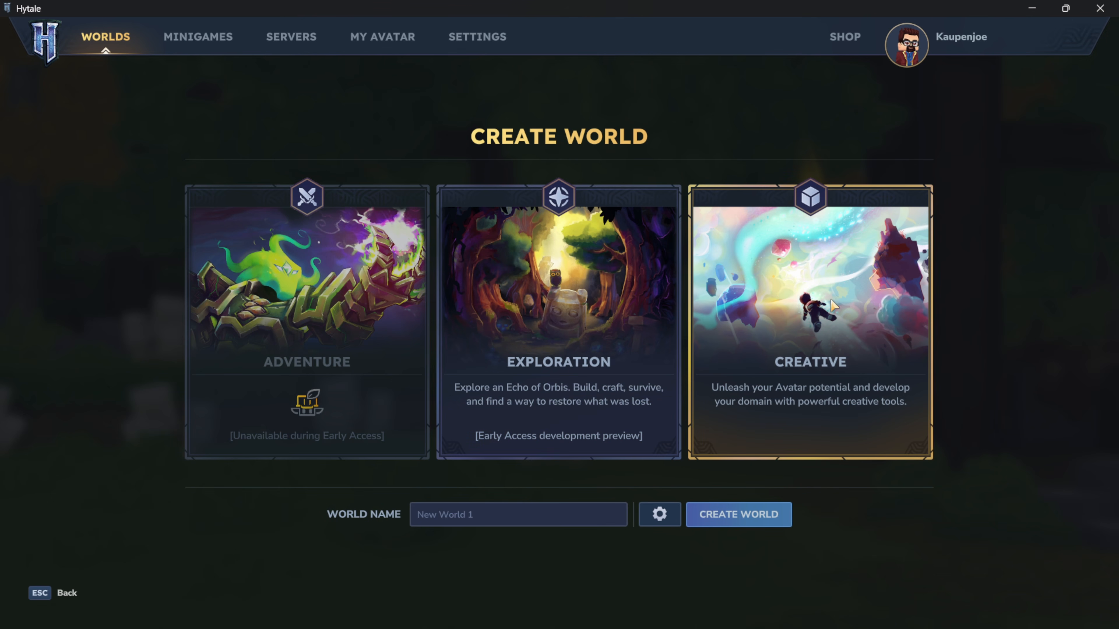
click(660, 520)
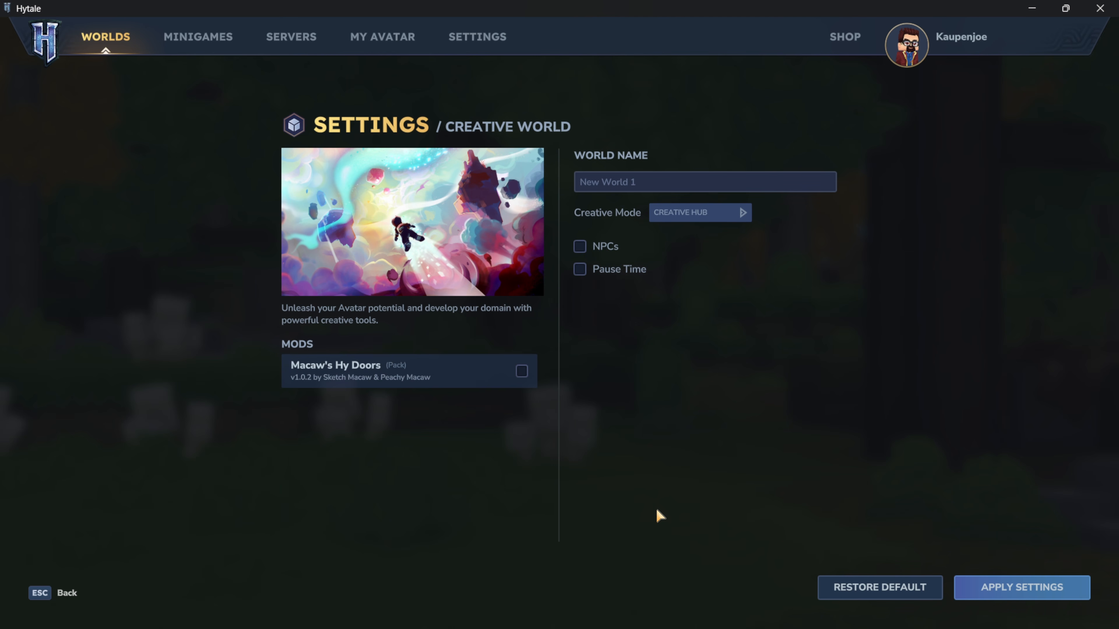
click(708, 216)
click(814, 232)
click(585, 270)
Step: Name the world "Tutorial Mod World", apply the settings and create it
text(Tutorial)
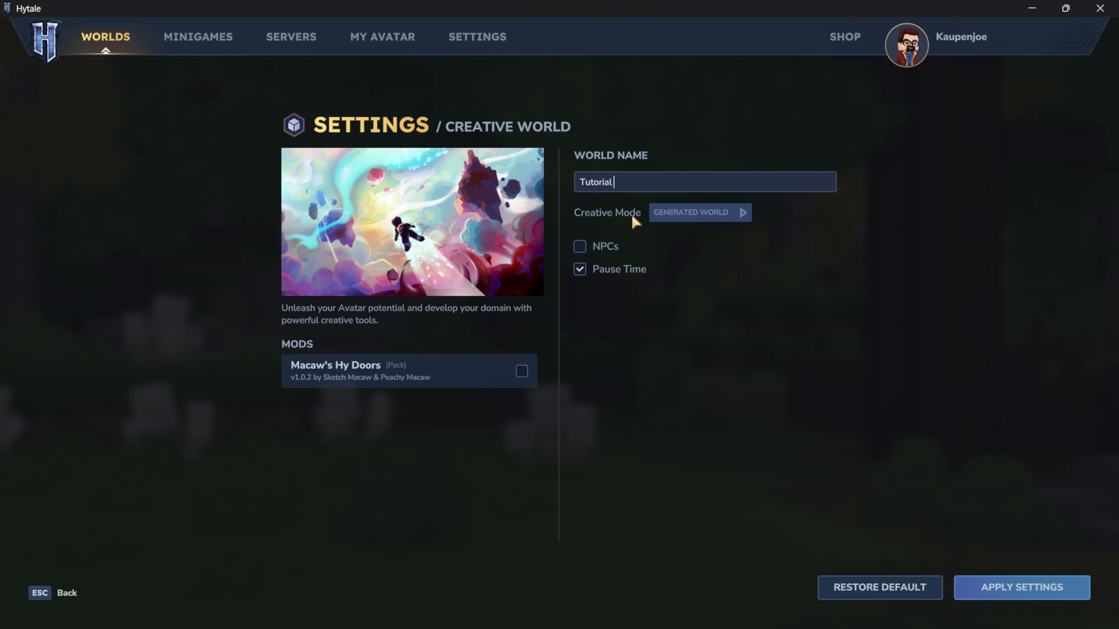
text( Mod World)
click(1000, 592)
click(716, 516)
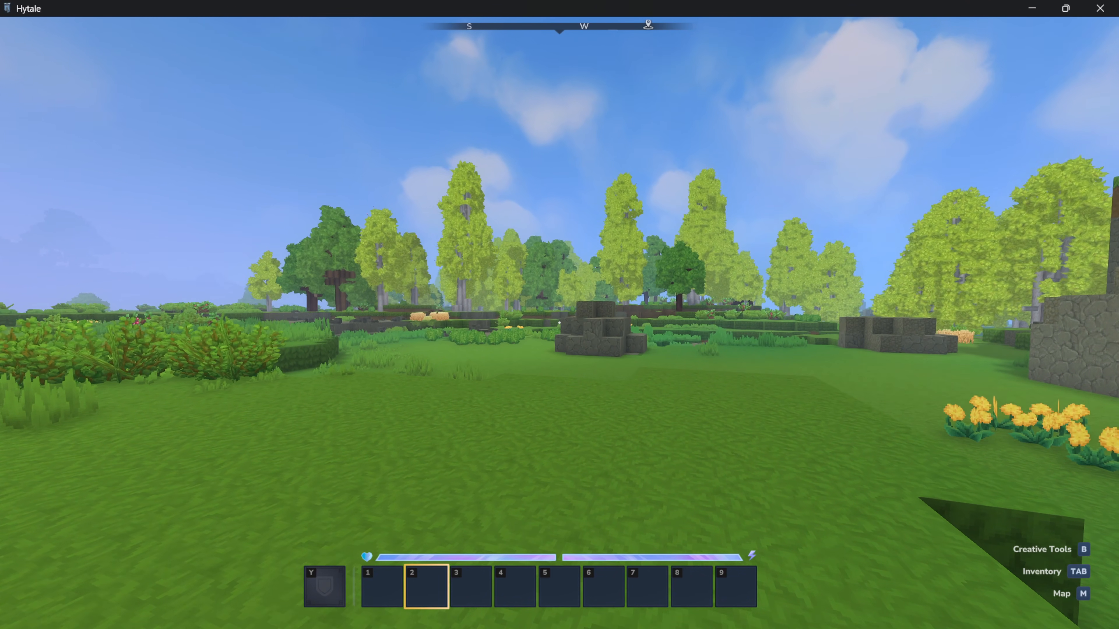
Step: Grant yourself operator rights in the world with the command /op self
key(slash)
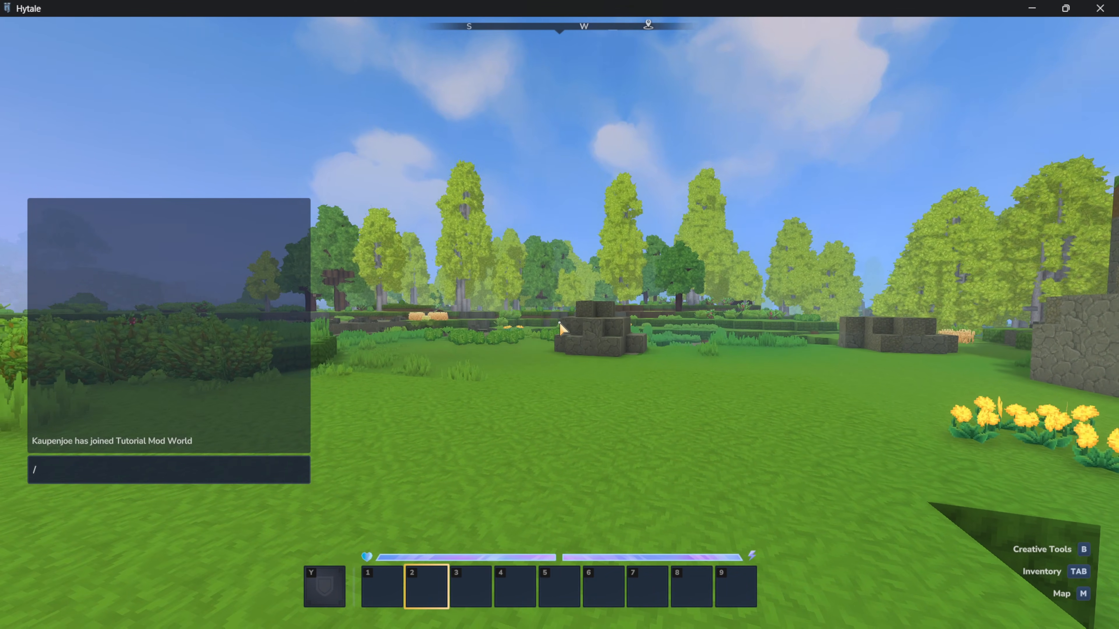
text(op self)
key(Return)
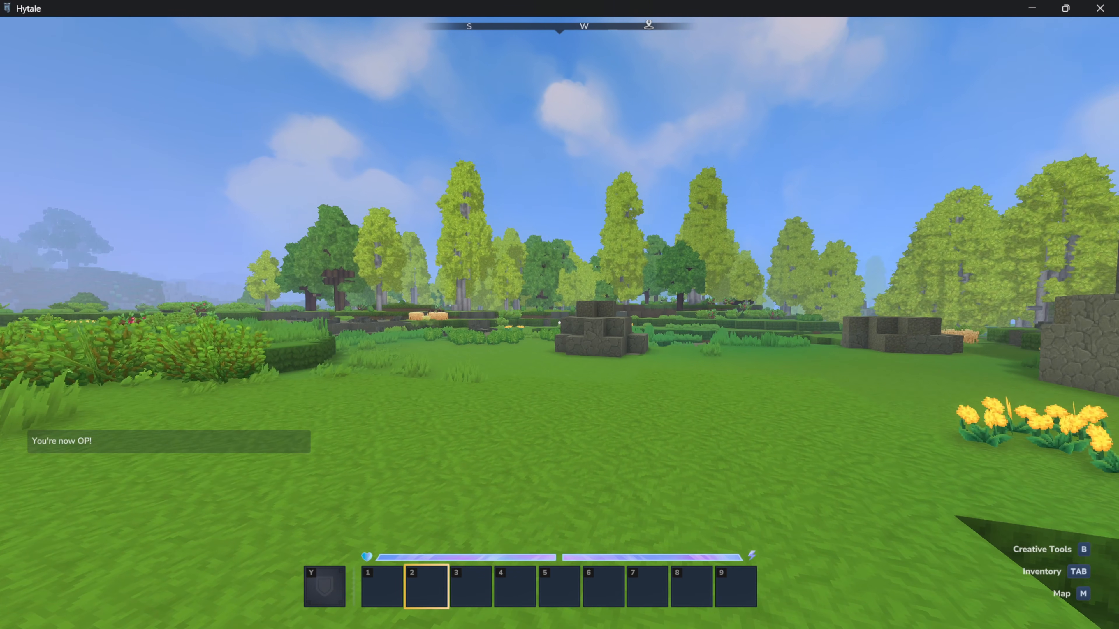
Step: Open the Asset Editor from the game's creative tools
key(Tab)
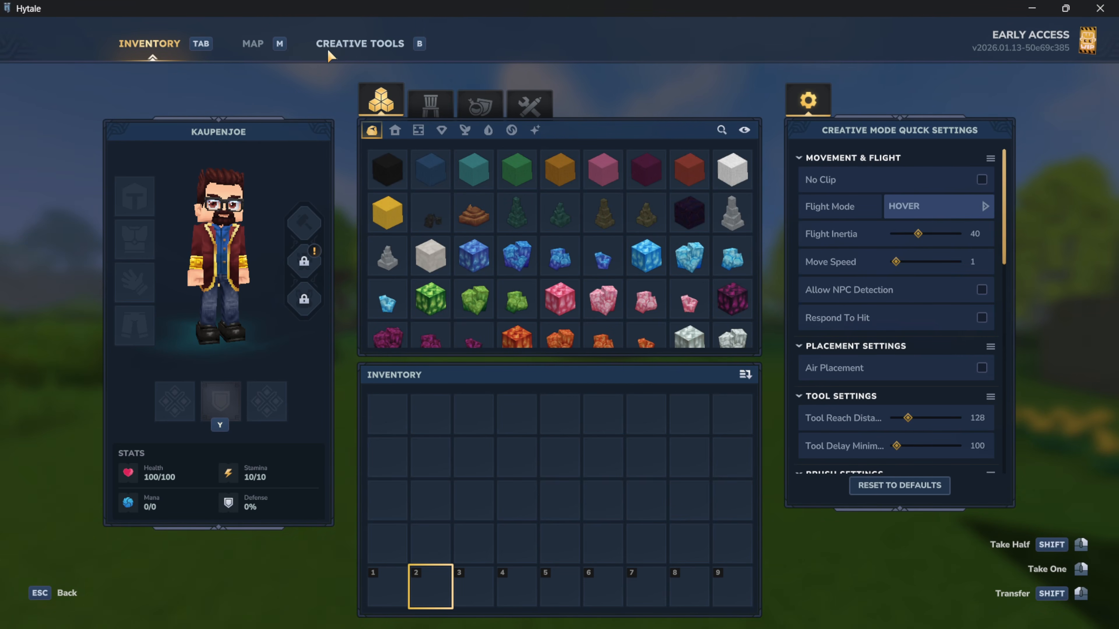
click(340, 47)
click(157, 79)
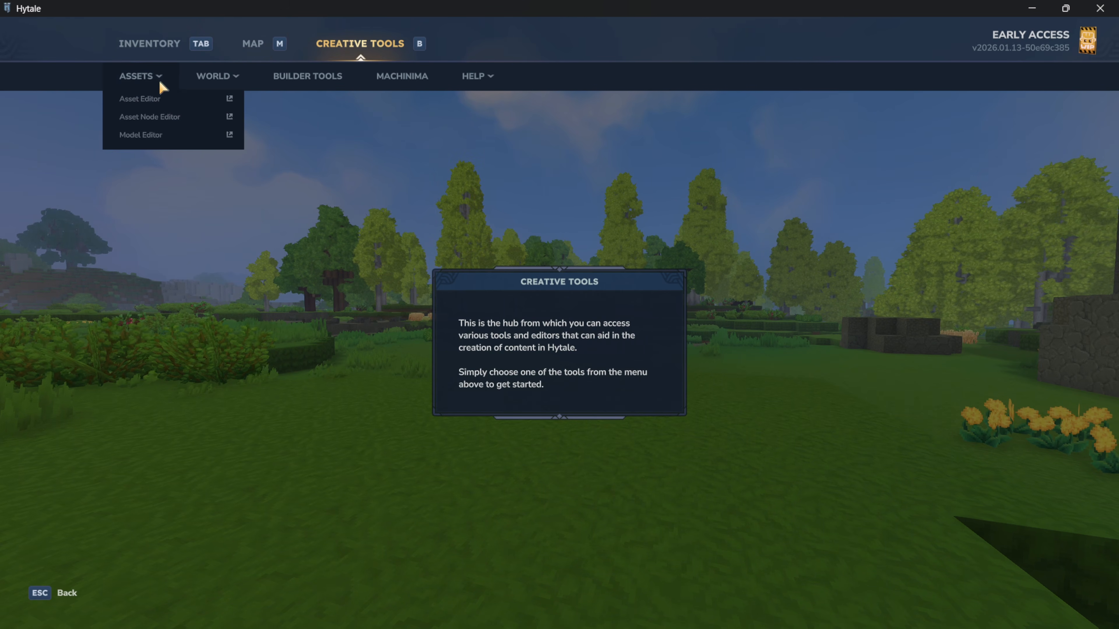
click(142, 100)
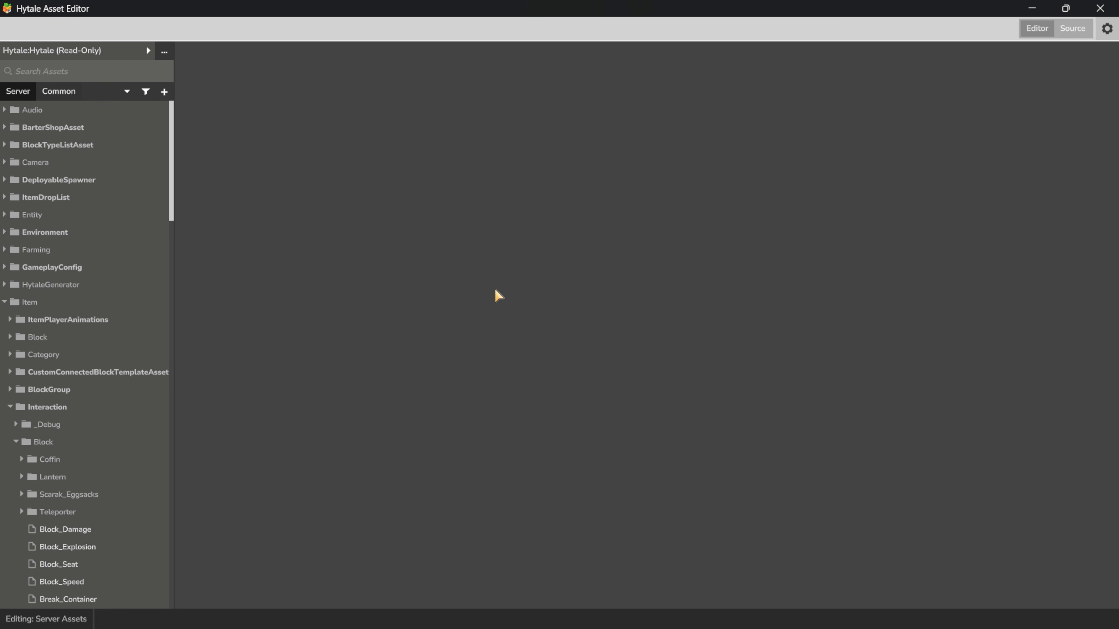
Step: Start a new asset pack named KJTutorialPack and enter the creator's name as its group
click(166, 53)
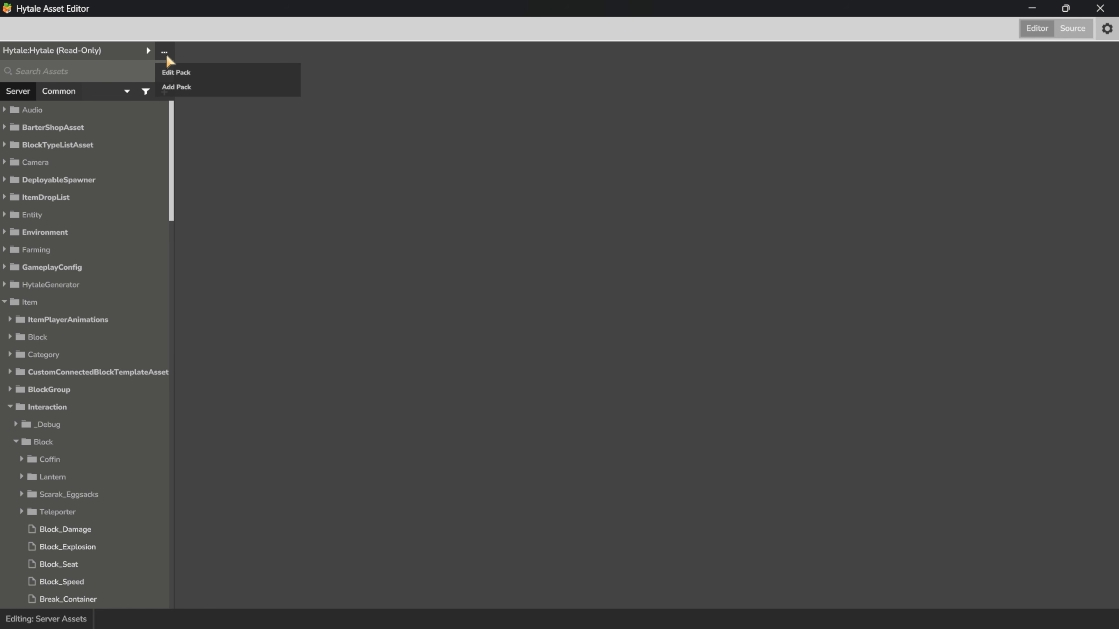
click(180, 90)
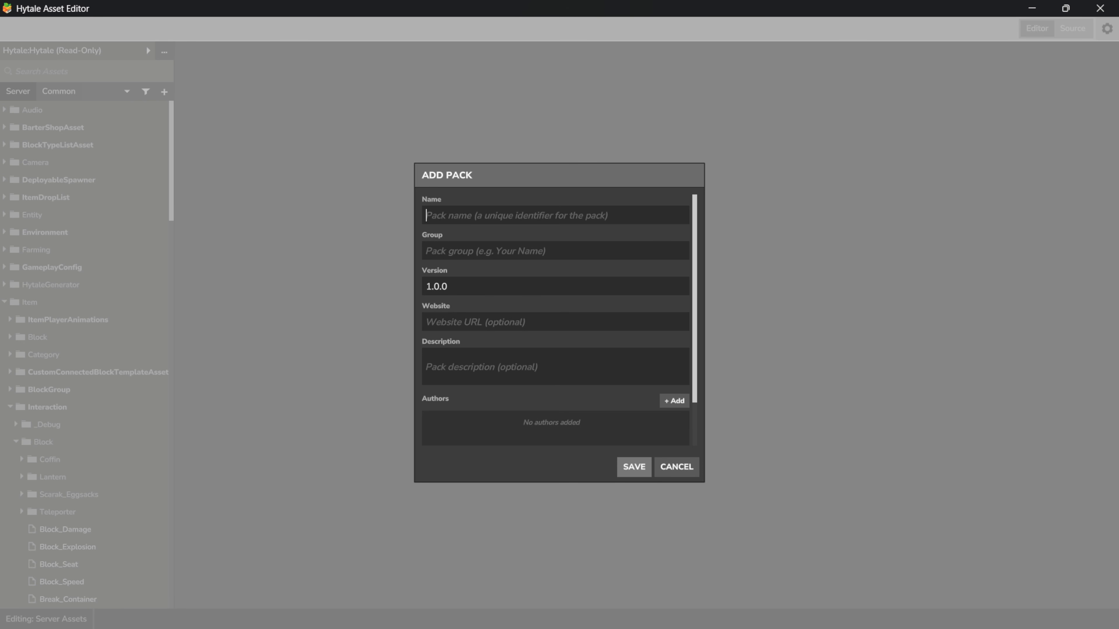
text(KJT)
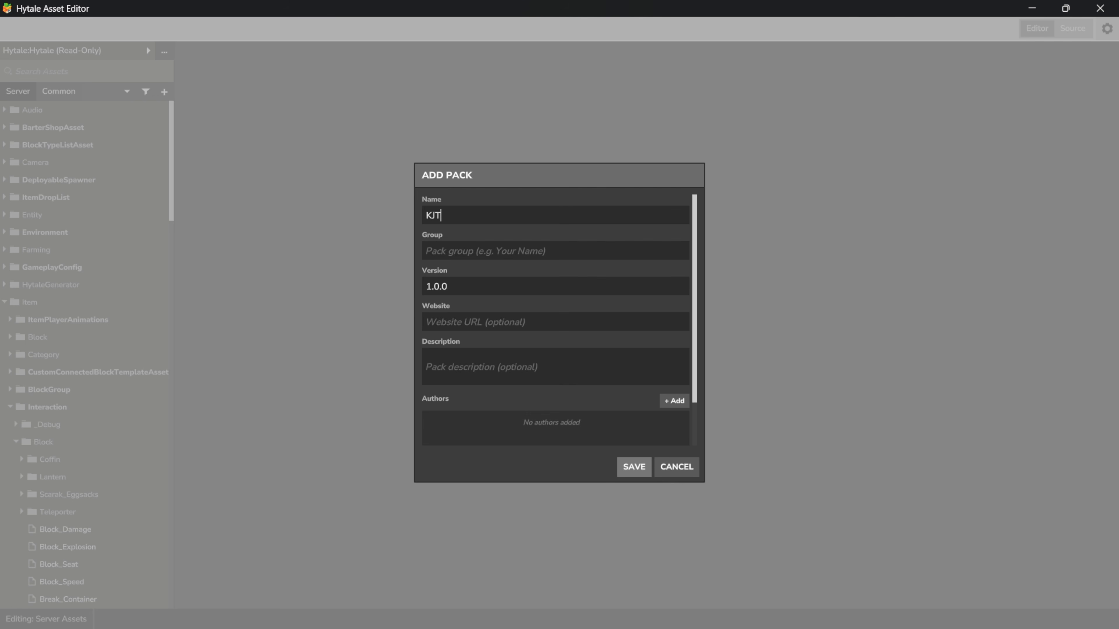
text(utorialPack)
text(Kaupenjoe)
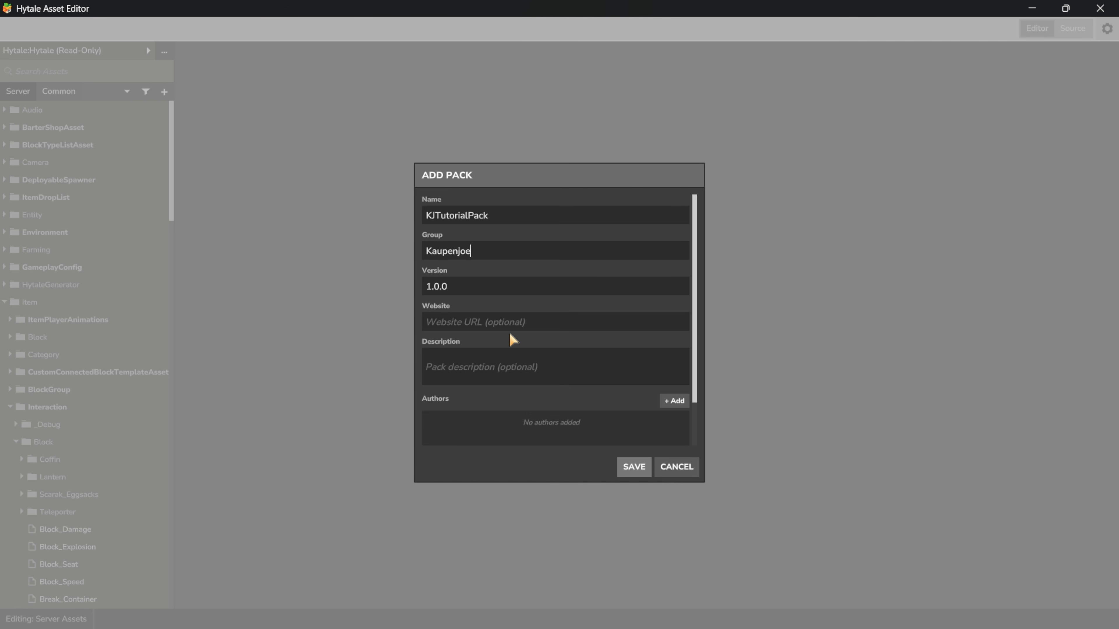
Step: Set the pack's description to "A pack to learn all about Hytale Modding!"
click(439, 286)
key(Tab)
key(Tab)
text(A pack to learn all a)
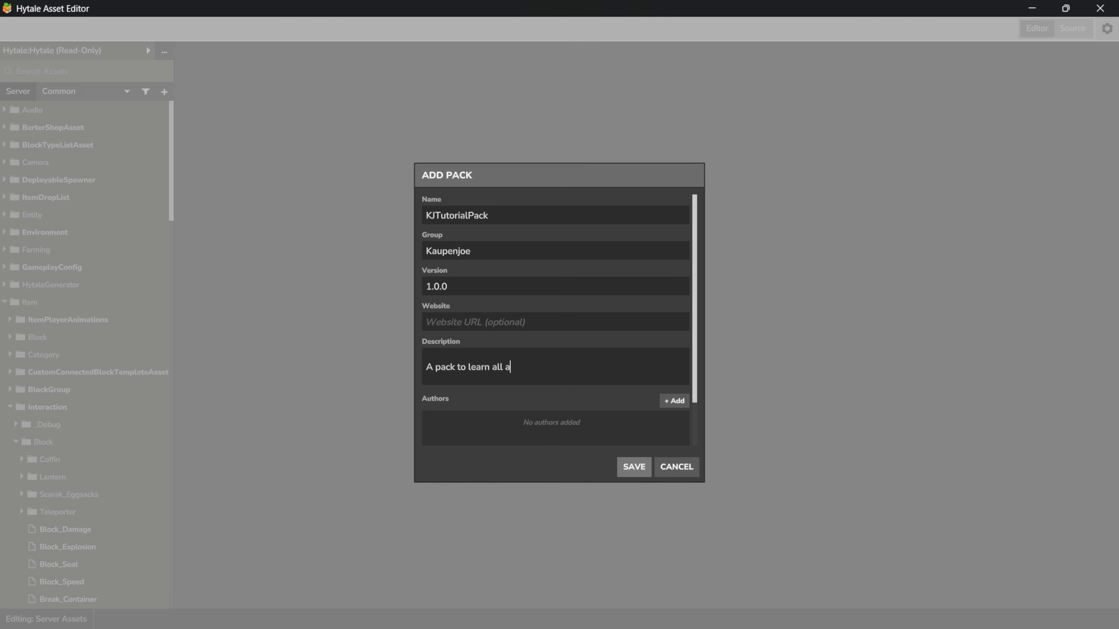
text(bout Hytale Modding!)
Step: Add the creator's name as the pack's author and save the new pack
click(663, 401)
text(Kaupenjoe)
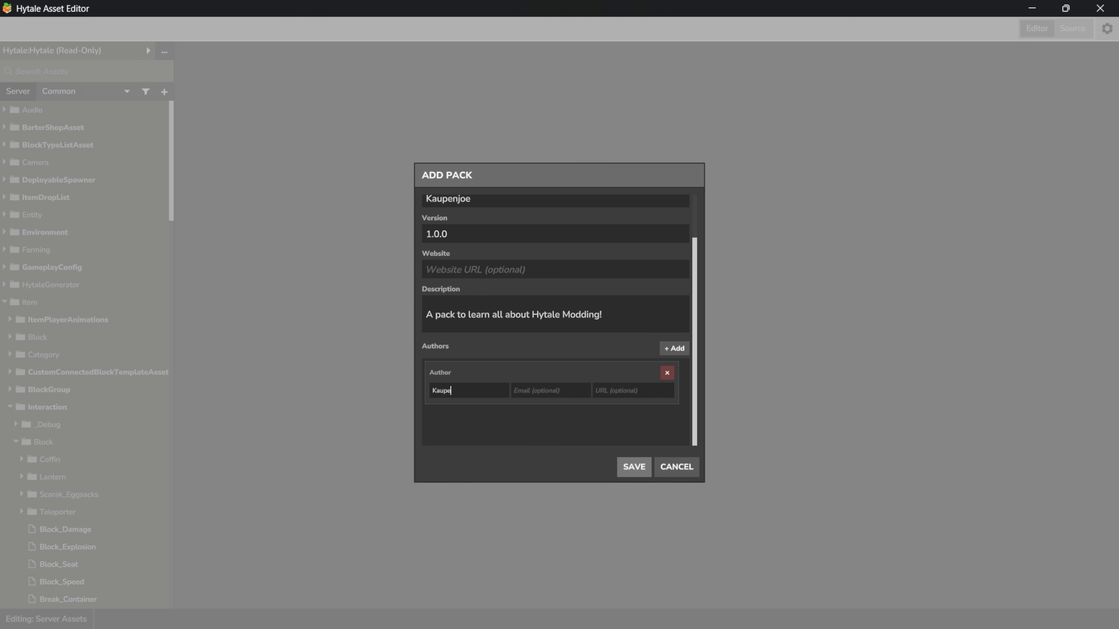
click(633, 467)
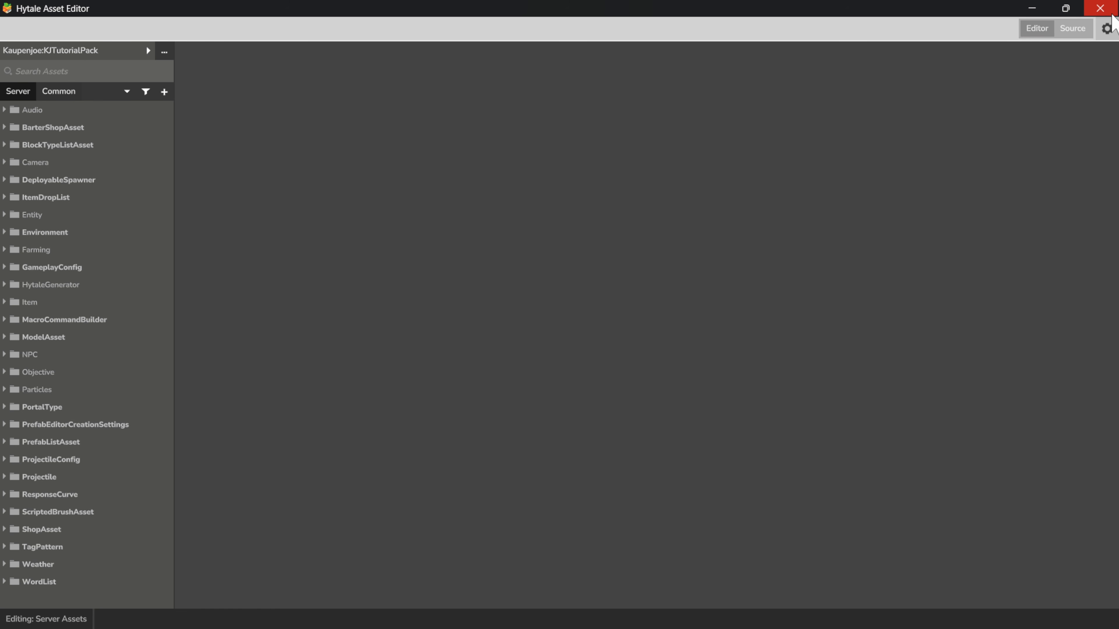
Step: Close the Asset Editor and leave the world for the list of saved worlds
click(1100, 8)
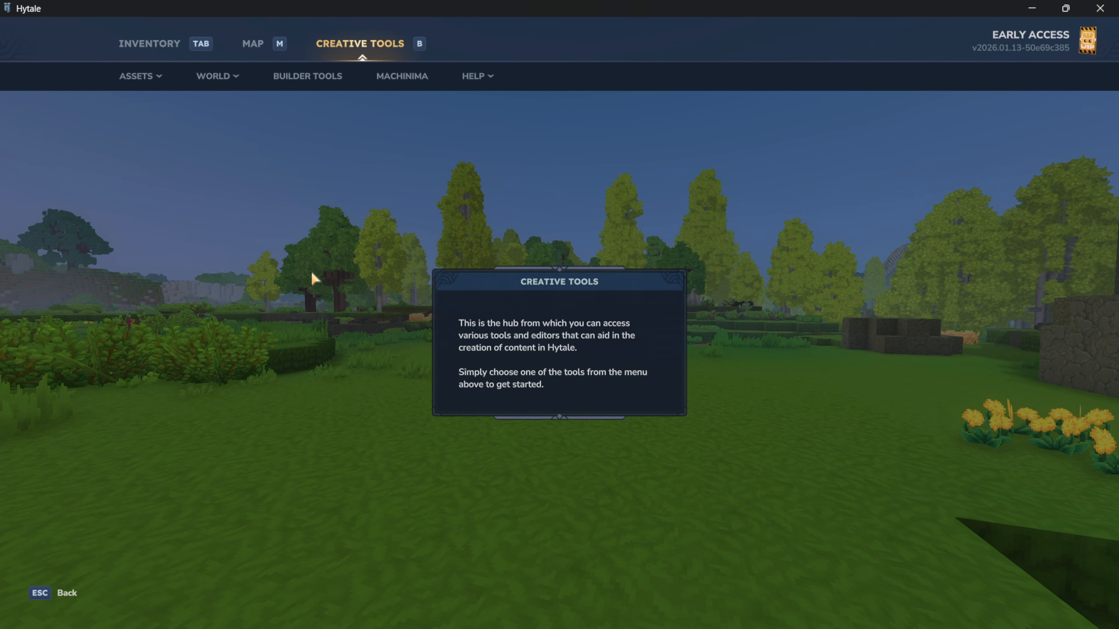
key(Escape)
key(Escape)
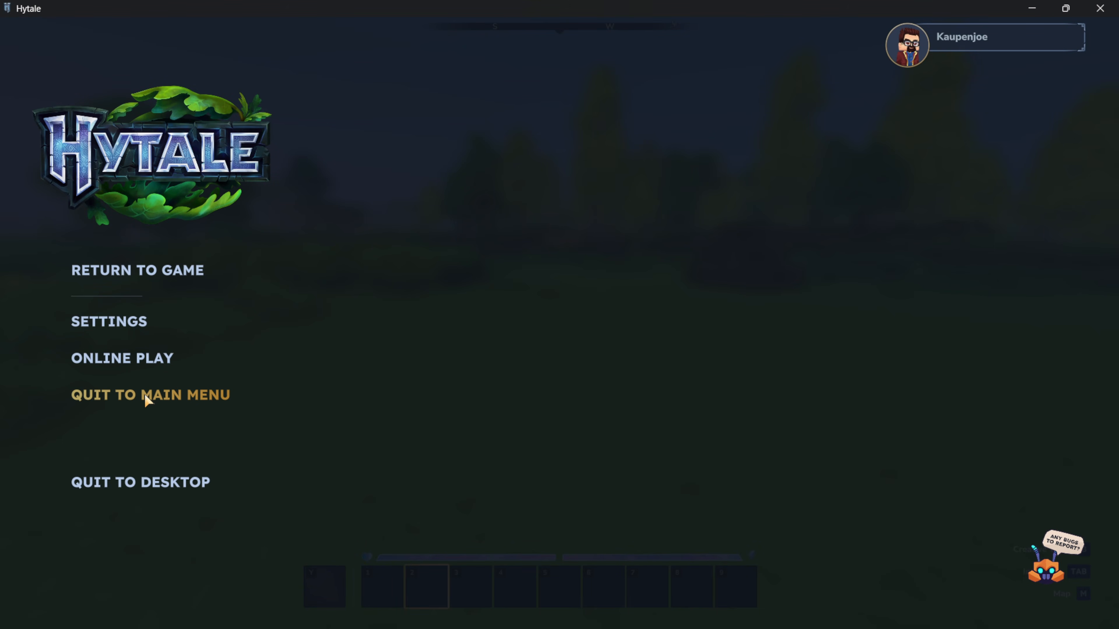
click(147, 395)
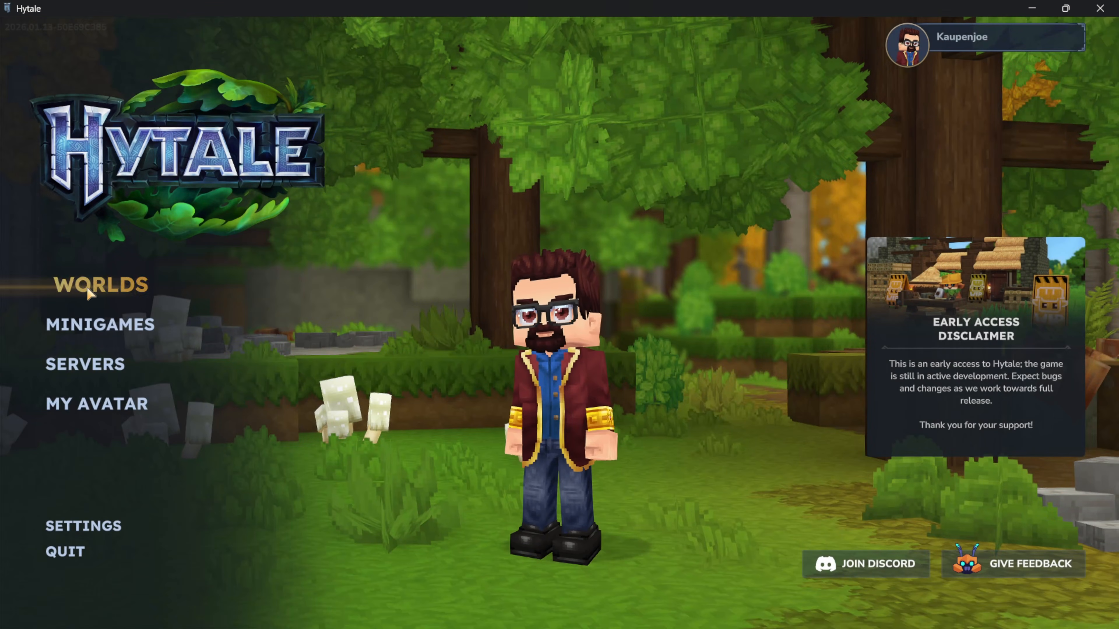
click(99, 284)
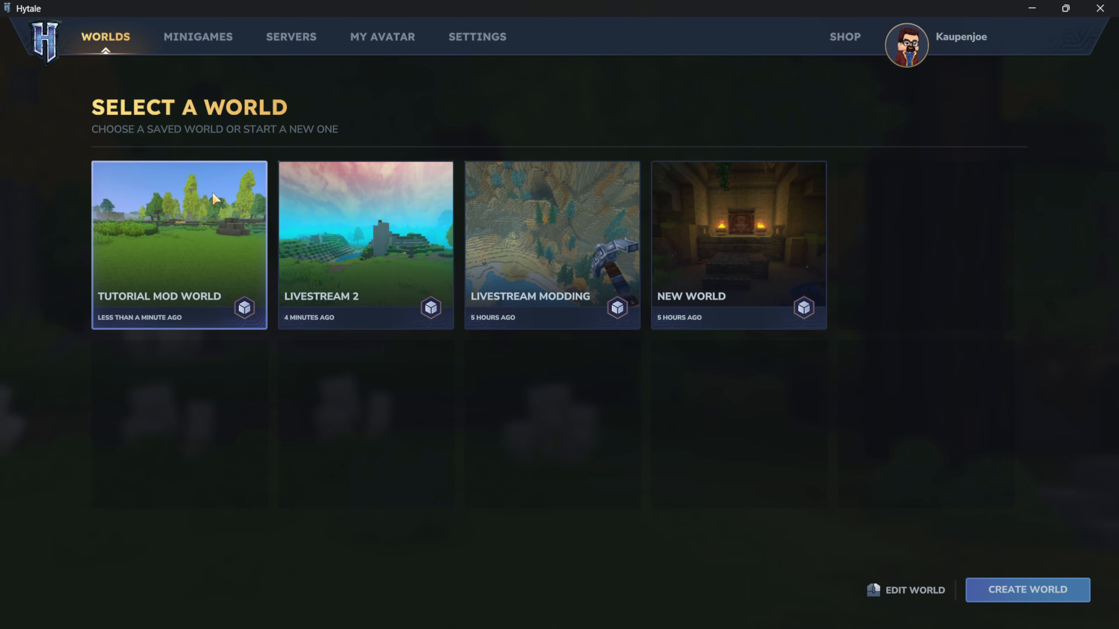
Step: Open Tutorial Mod World's save folder and go to the KJTutorialPack folder inside mods
click(170, 245)
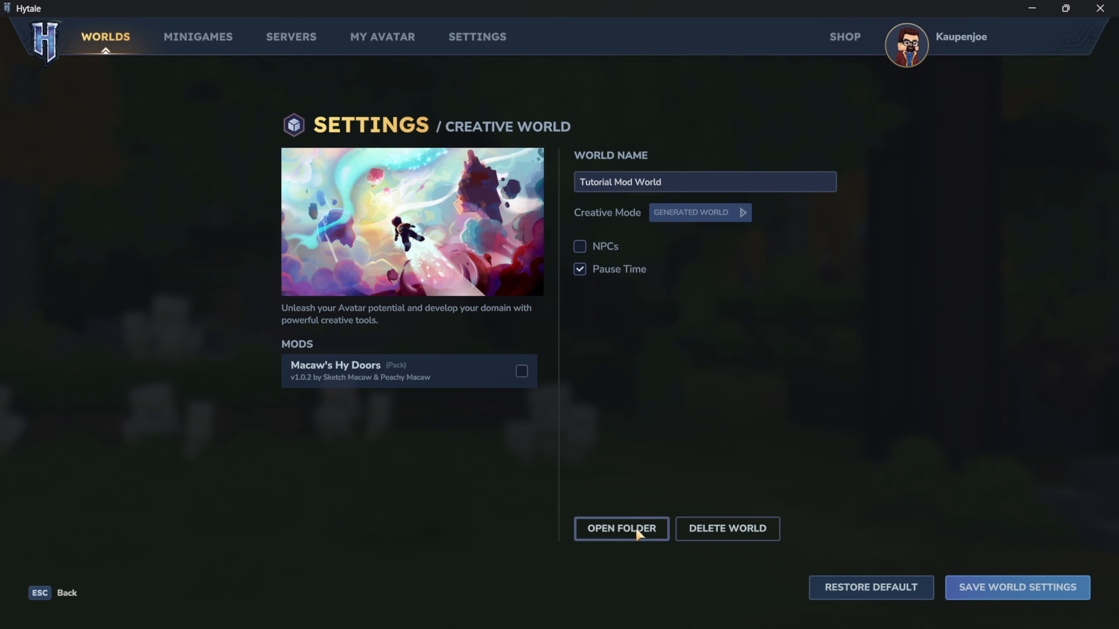
click(618, 539)
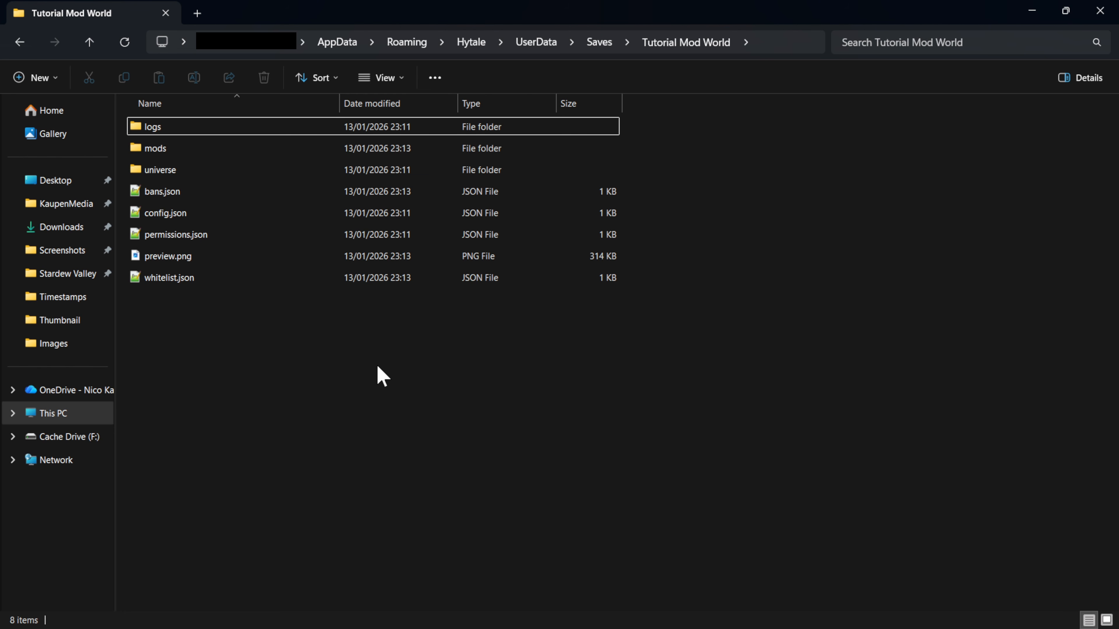
double_click(160, 148)
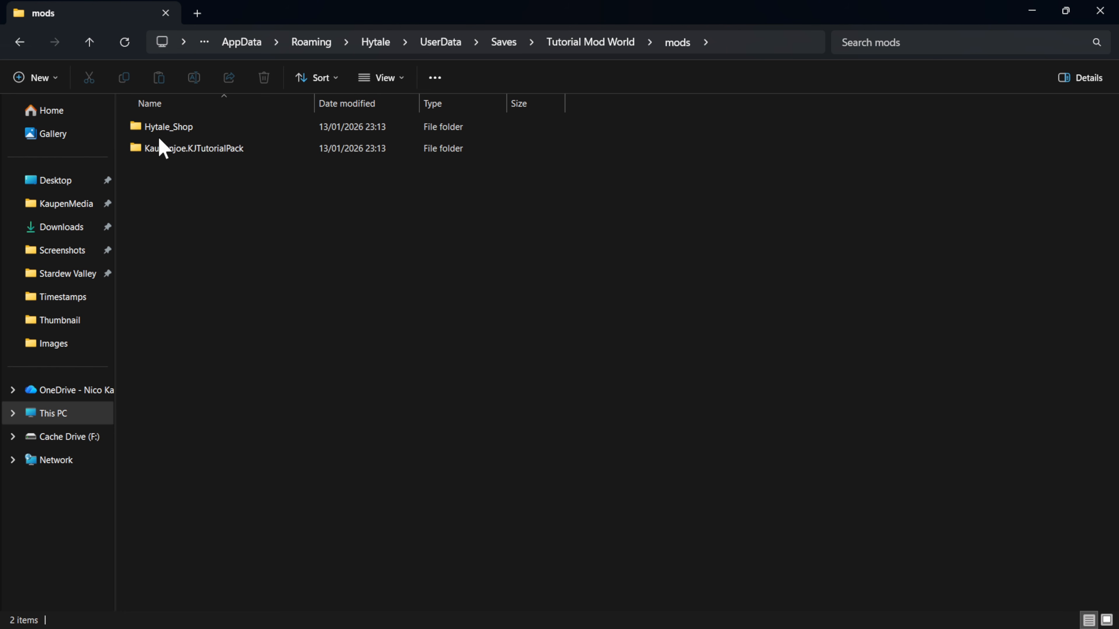
click(161, 150)
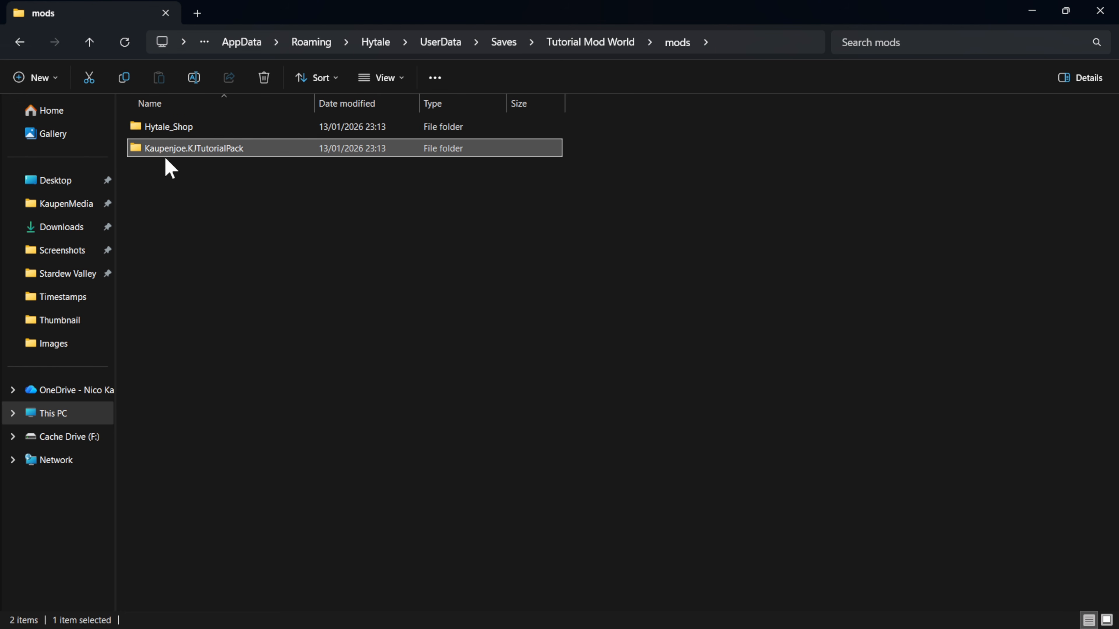
double_click(215, 149)
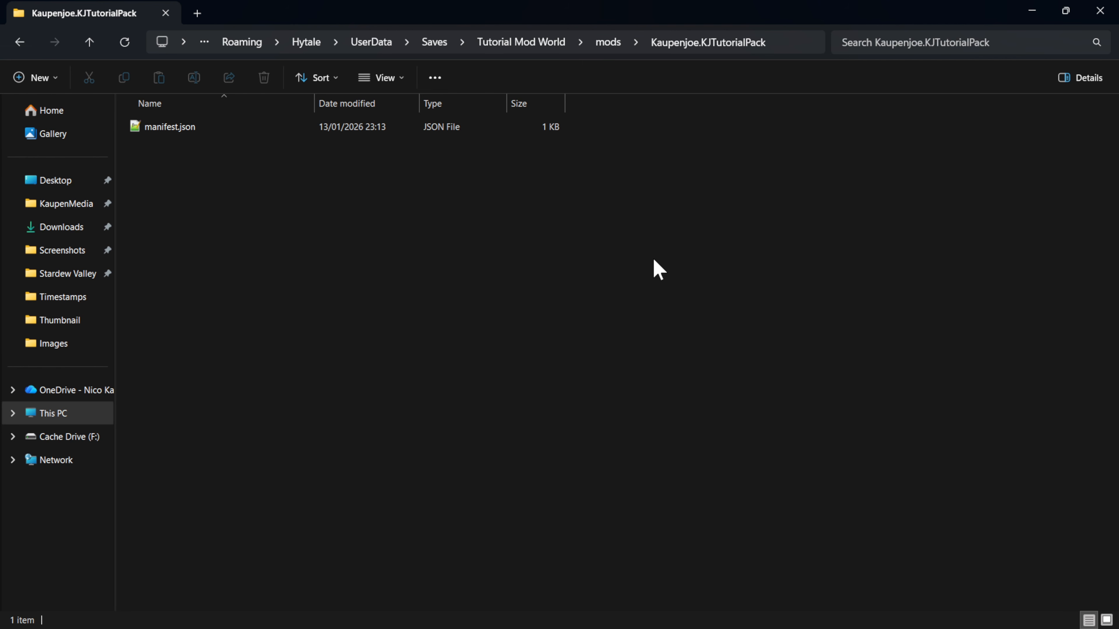
key(alt+Tab)
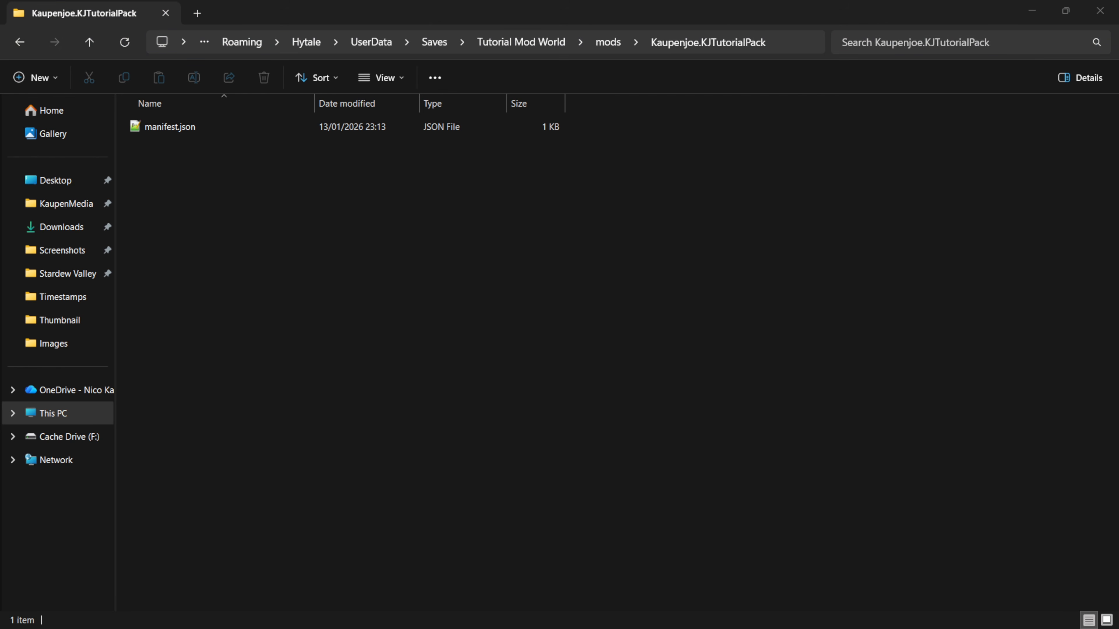
click(447, 622)
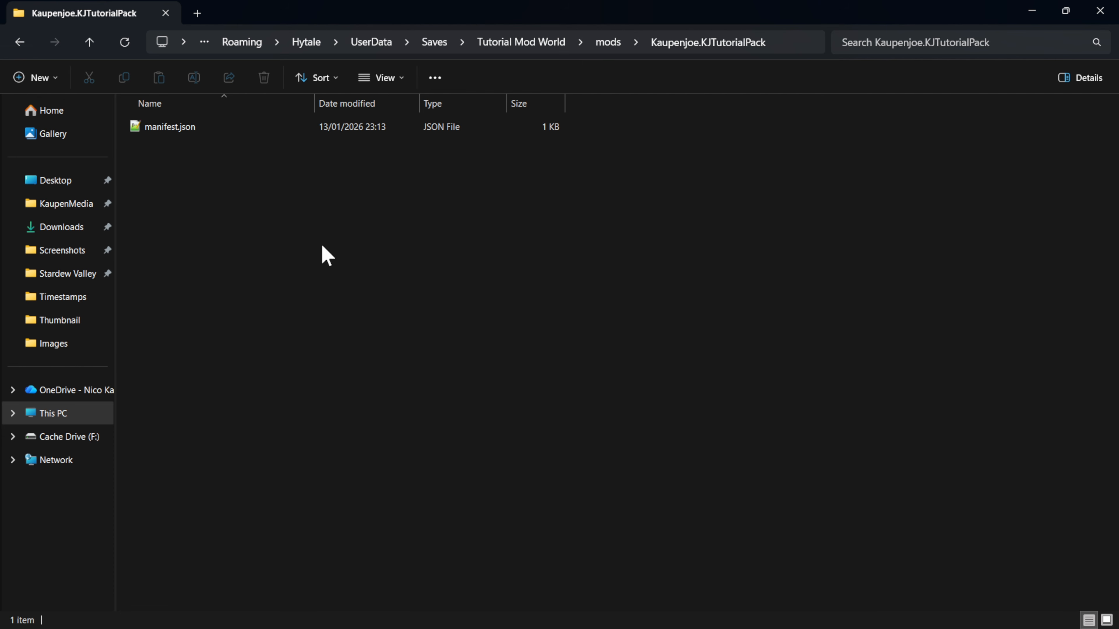
Step: Create a folder named Common beside manifest.json in the pack folder and open it
right_click(238, 235)
mouse_move(270, 351)
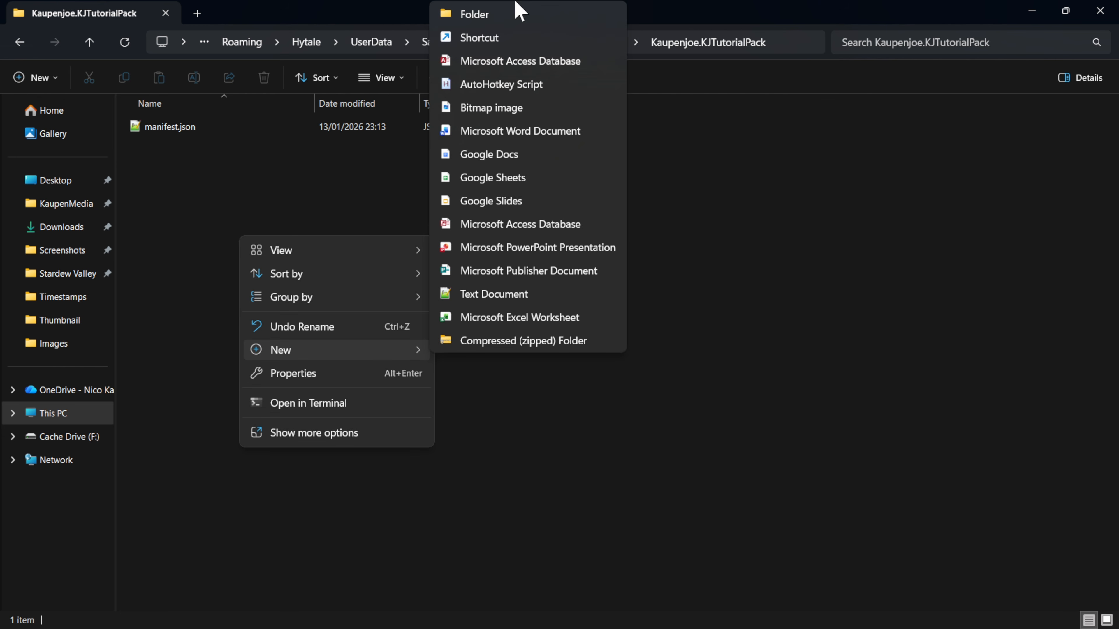
click(502, 13)
text(Comm)
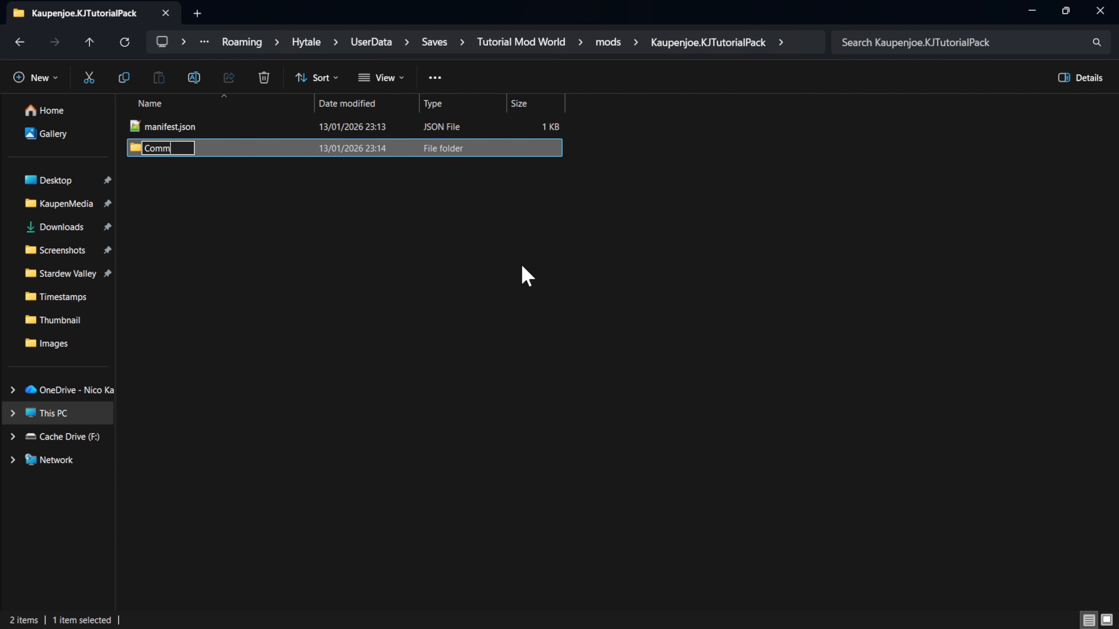
text(on)
key(Return)
click(172, 175)
click(176, 159)
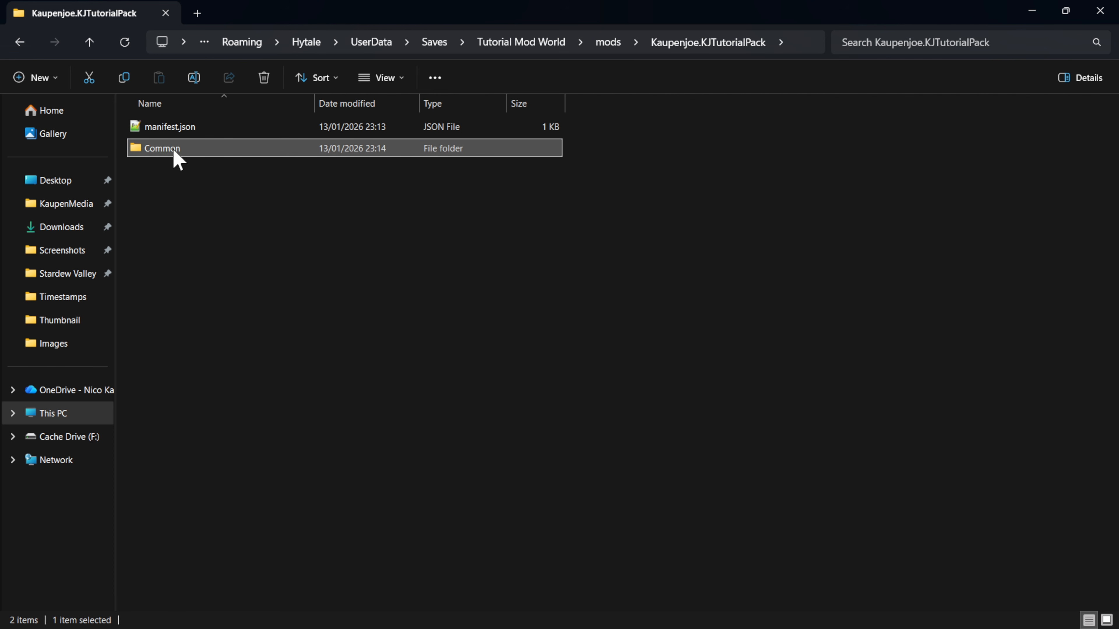
double_click(177, 159)
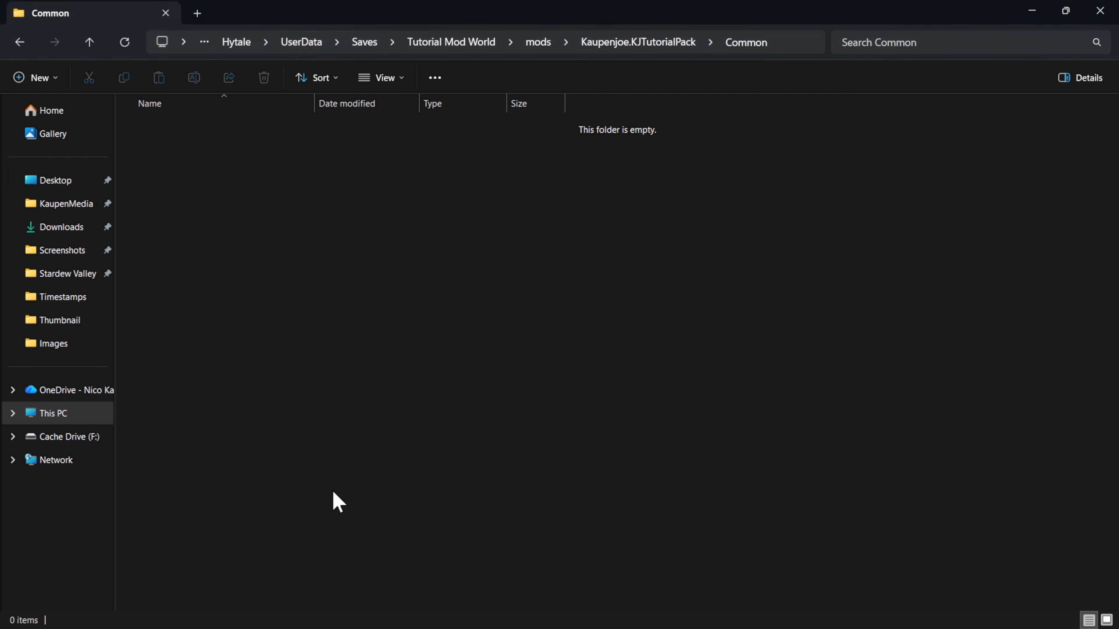
Step: Create a folder named Resources inside Common and open it
right_click(268, 250)
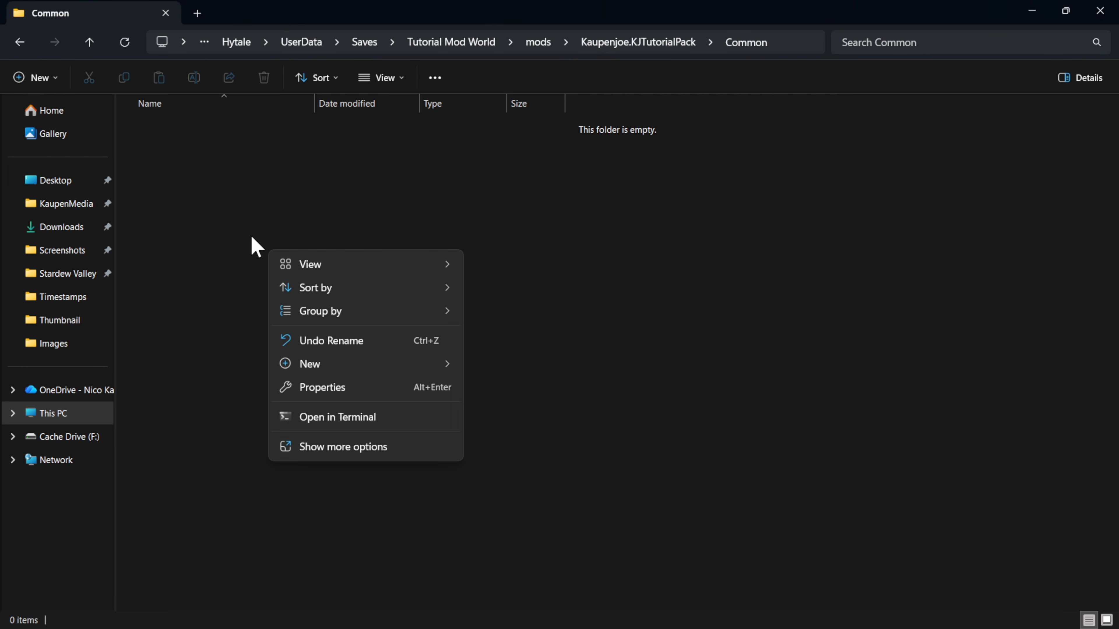
mouse_move(344, 368)
click(532, 20)
text(Re)
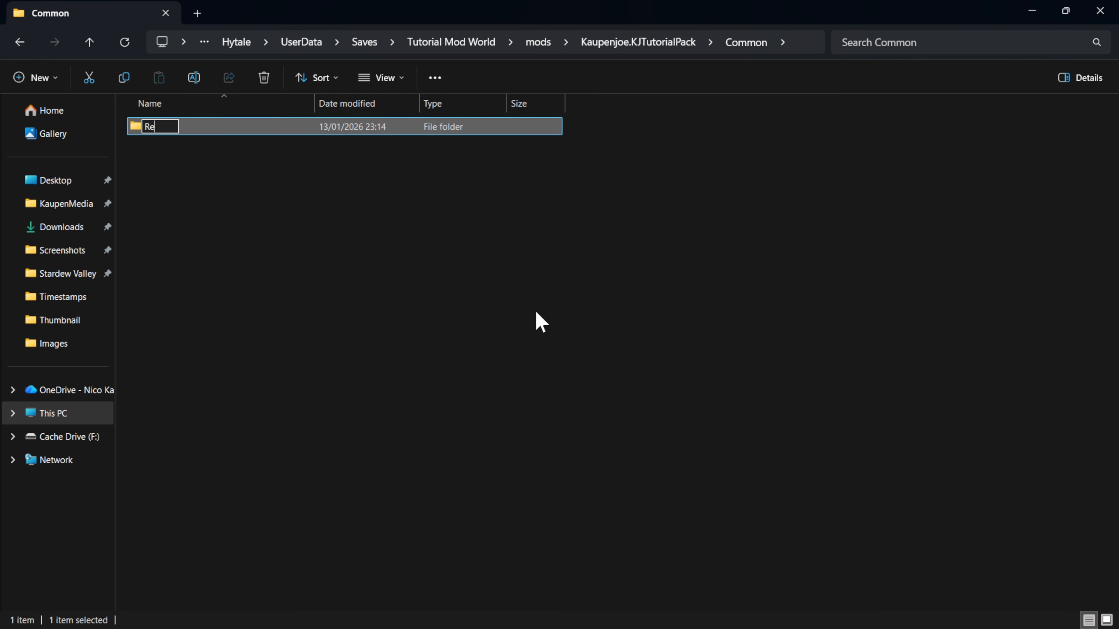
text(sources)
key(Return)
key(Return)
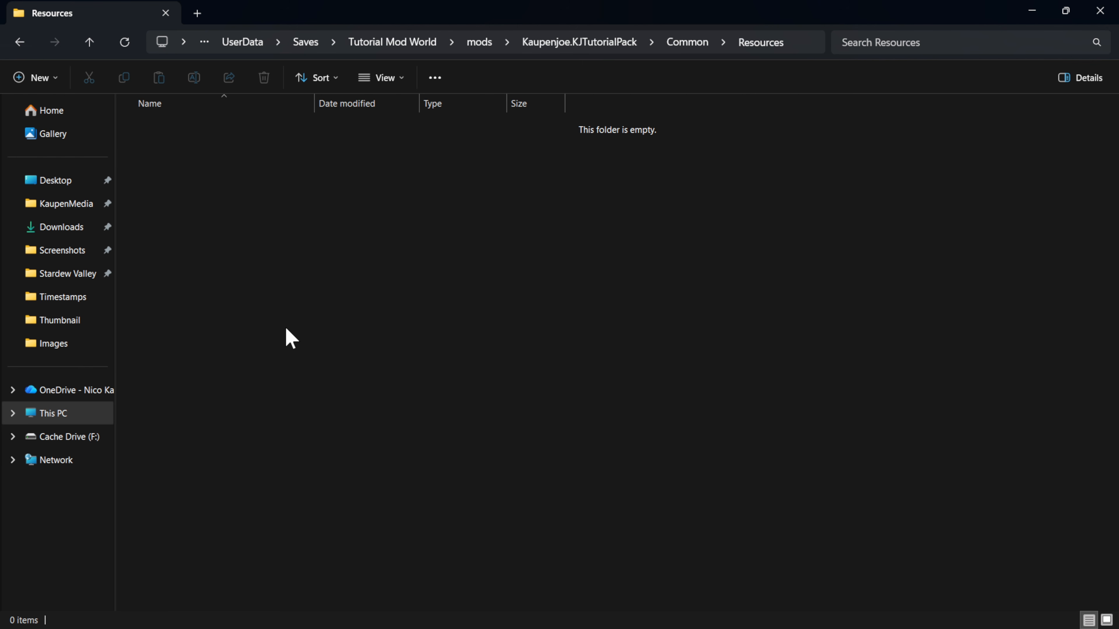
Step: Paste the copied texture Sulfur_Ore.png into the Resources folder
key(ctrl+v)
click(184, 155)
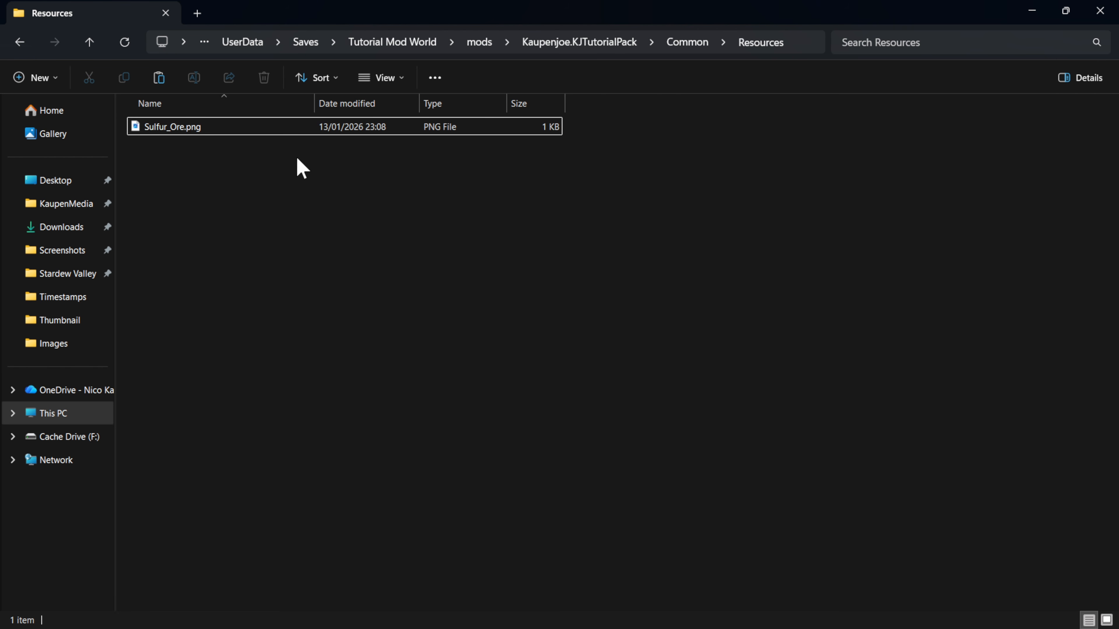
Step: Switch to the Hytale Asset Editor, maximize its window and choose KJTutorialPack as the asset pack to edit
key(alt+Left)
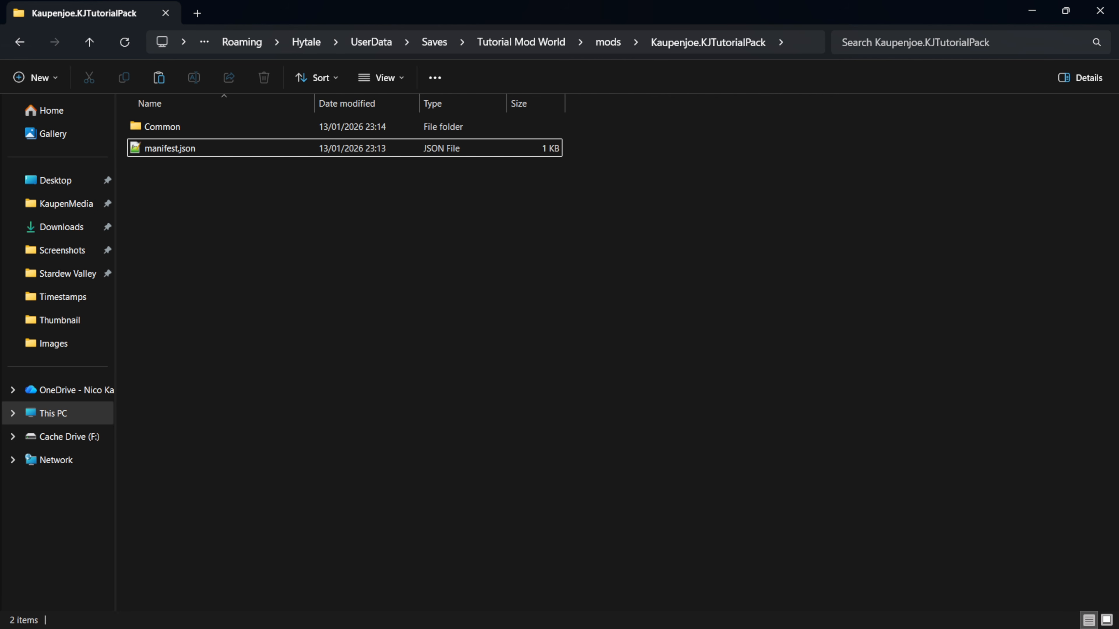
key(alt+Tab)
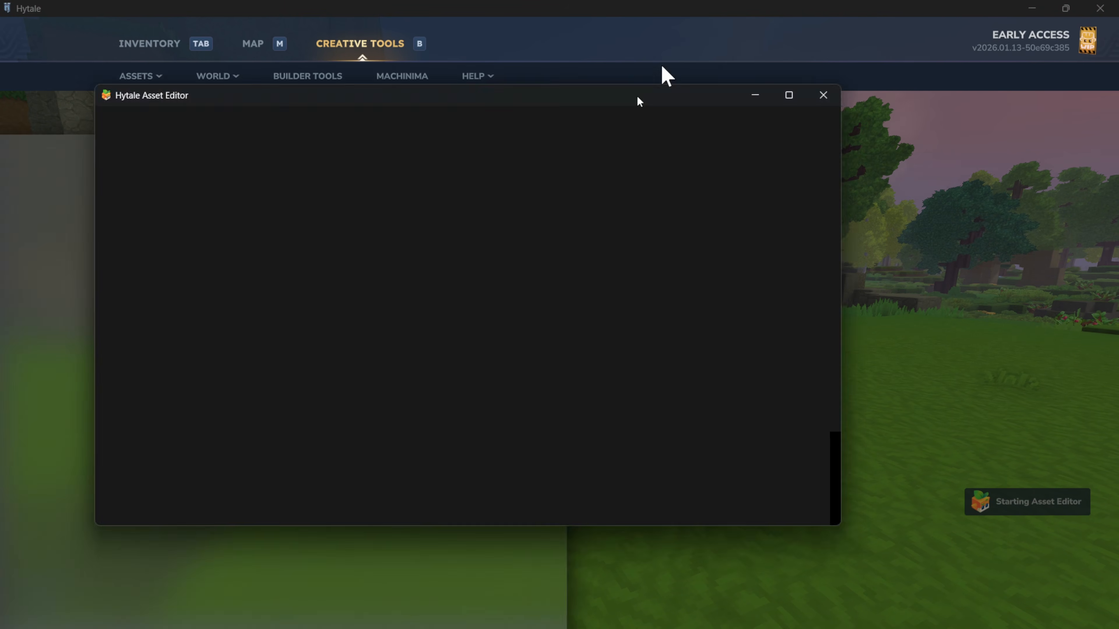
drag(637, 100, 576, 33)
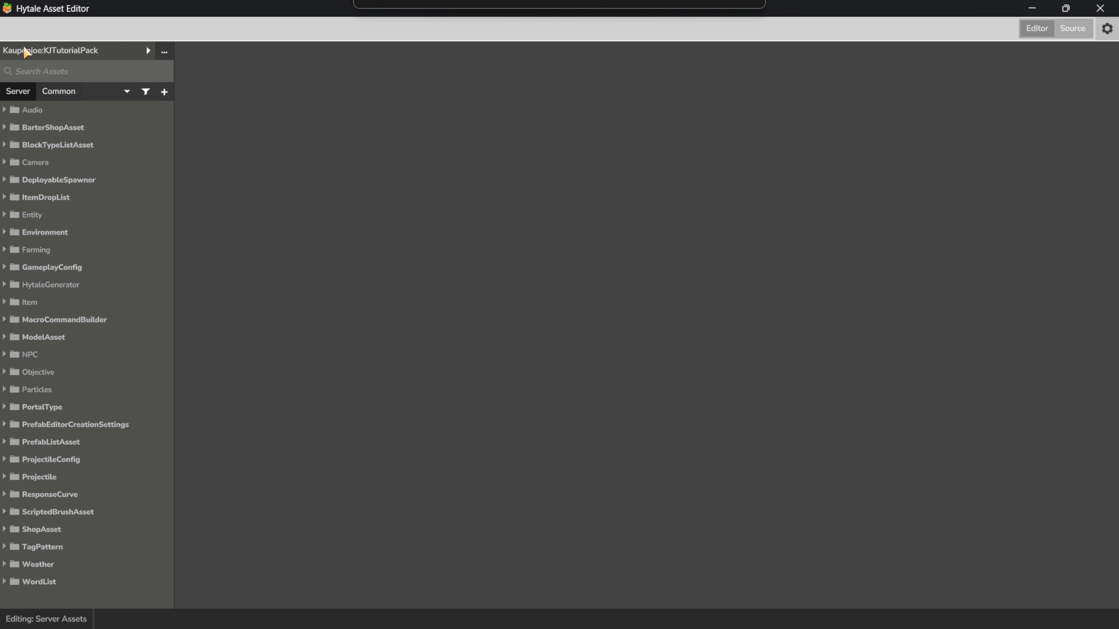
click(48, 50)
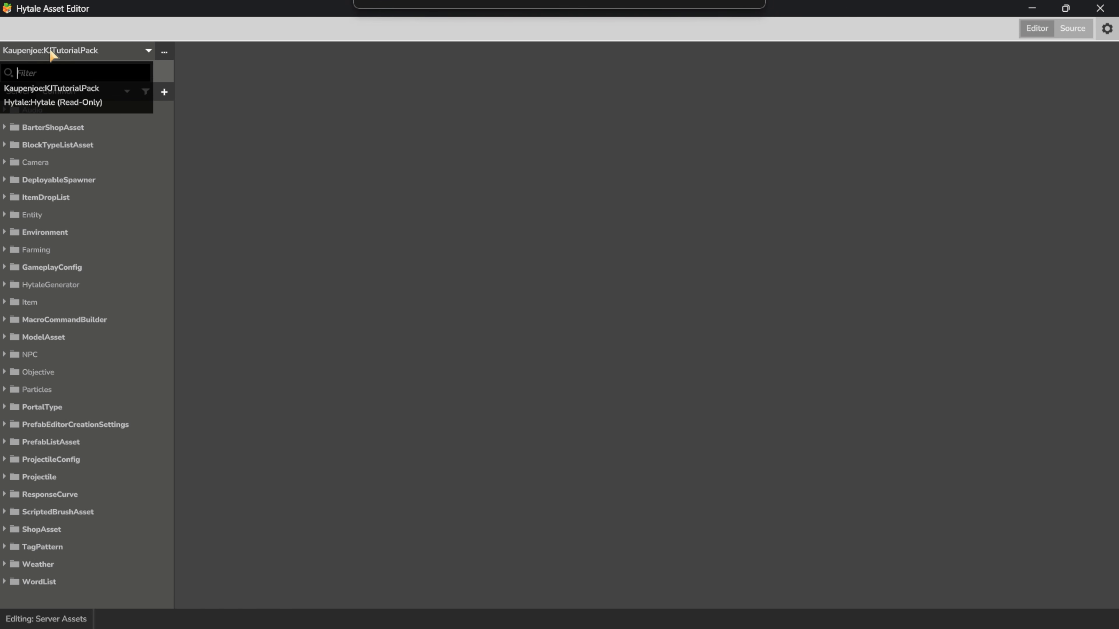
click(64, 89)
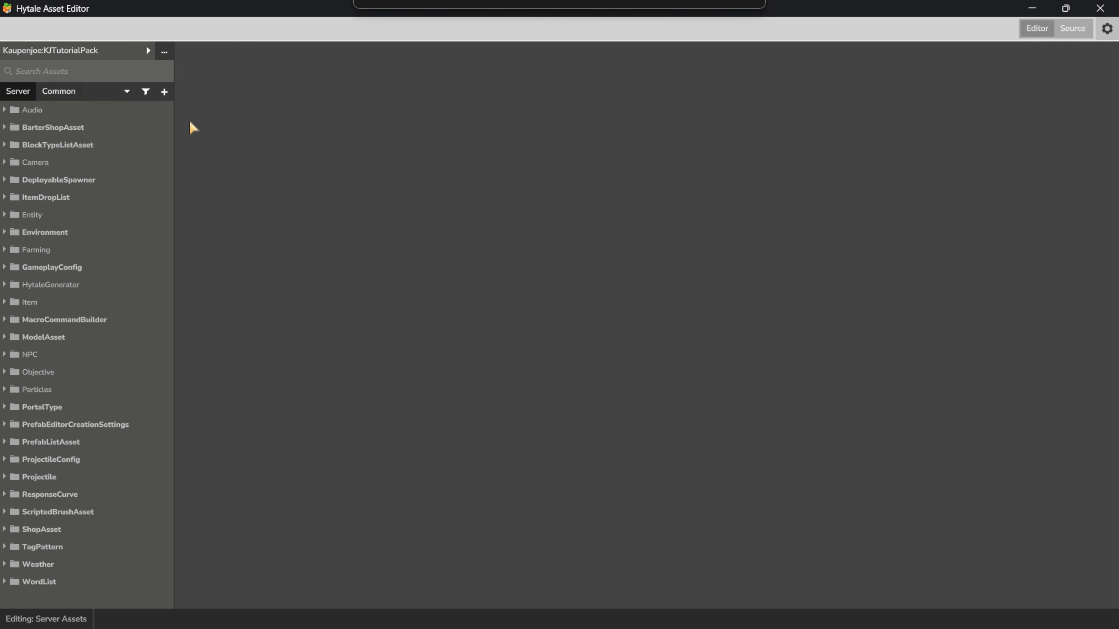
Step: Start a new asset in KJTutorialPack and set its asset type to Item
click(165, 93)
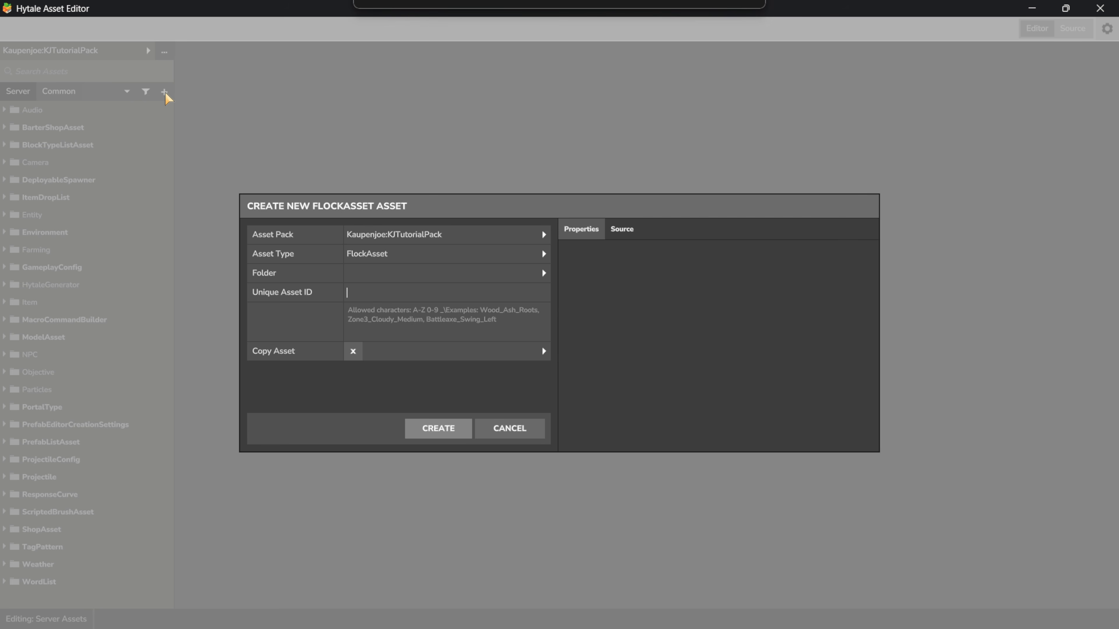
click(378, 255)
text(item)
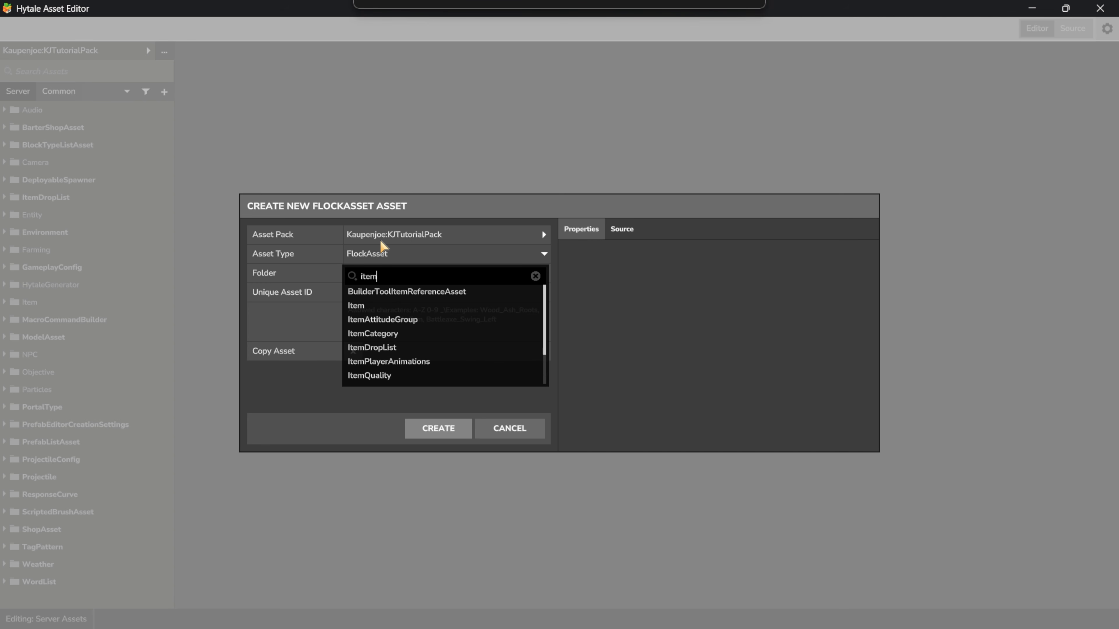
click(358, 306)
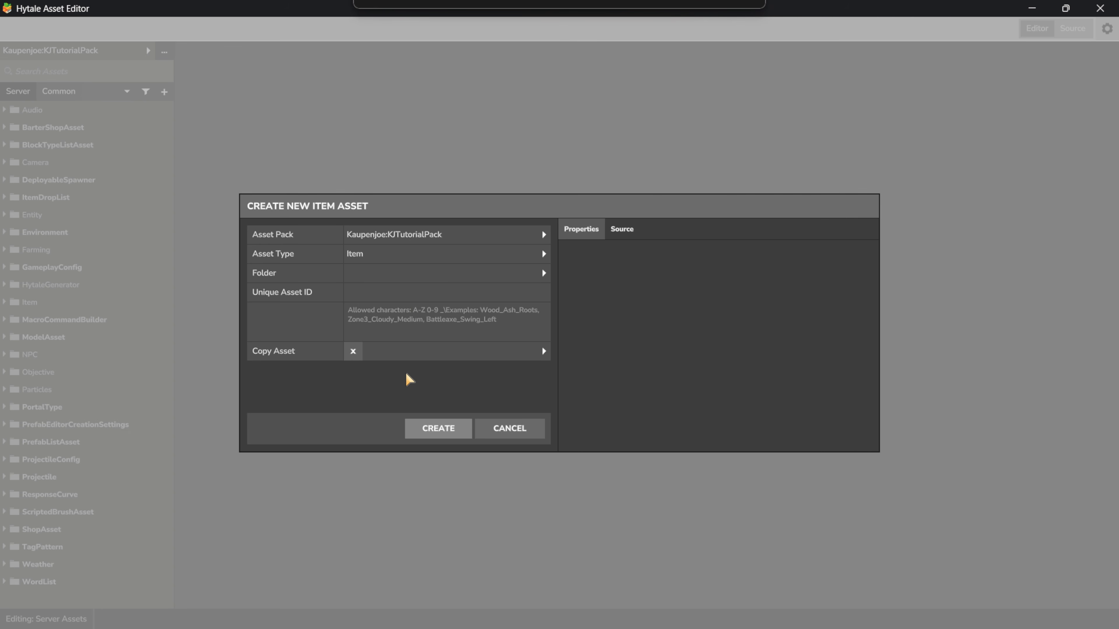
Step: Choose Ore_Adamantite from the Hytale:Hytale pack as the asset to copy for the new item
click(419, 357)
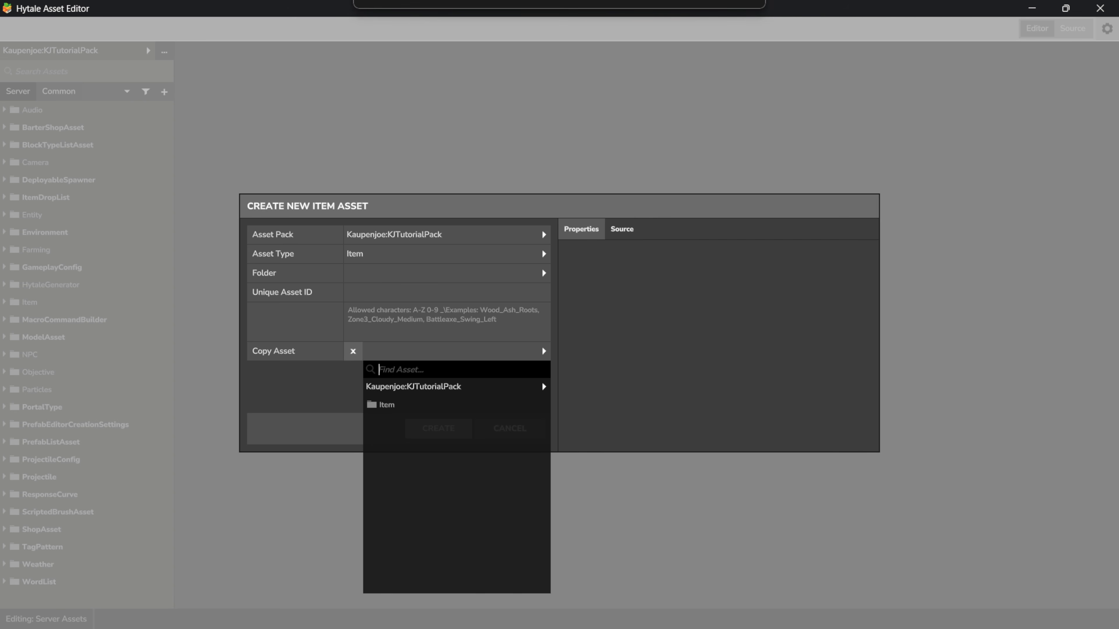
click(428, 386)
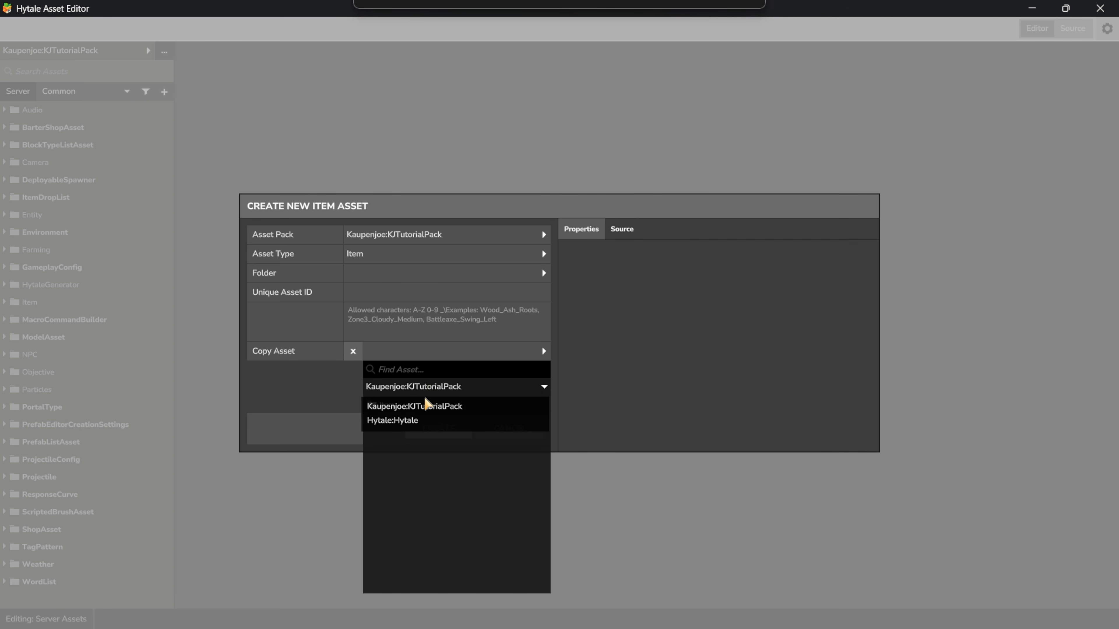
click(407, 422)
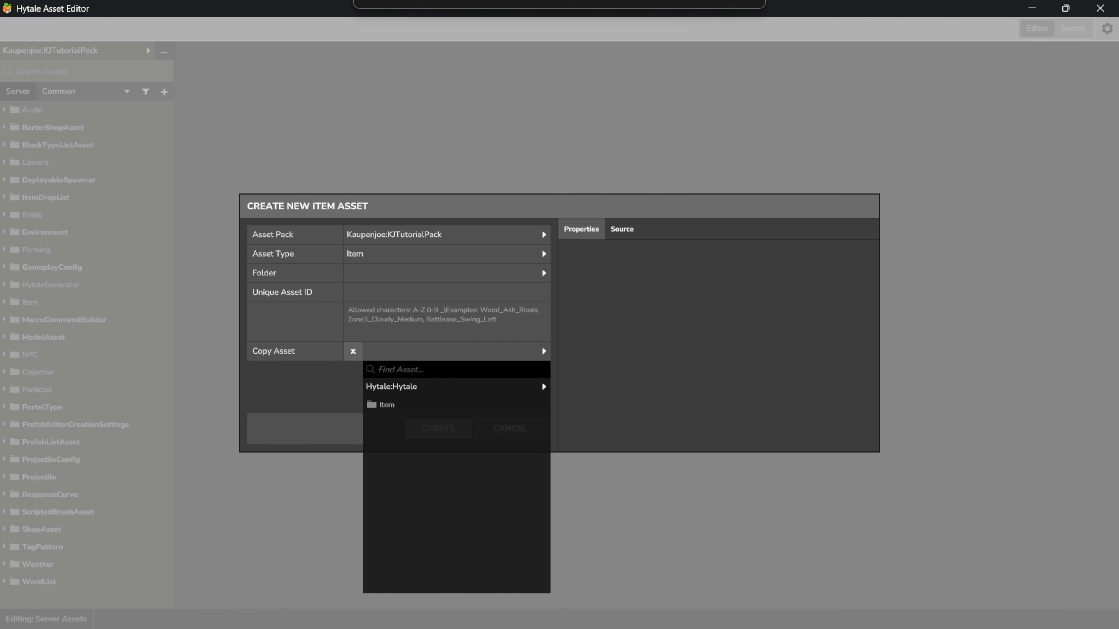
text(ore)
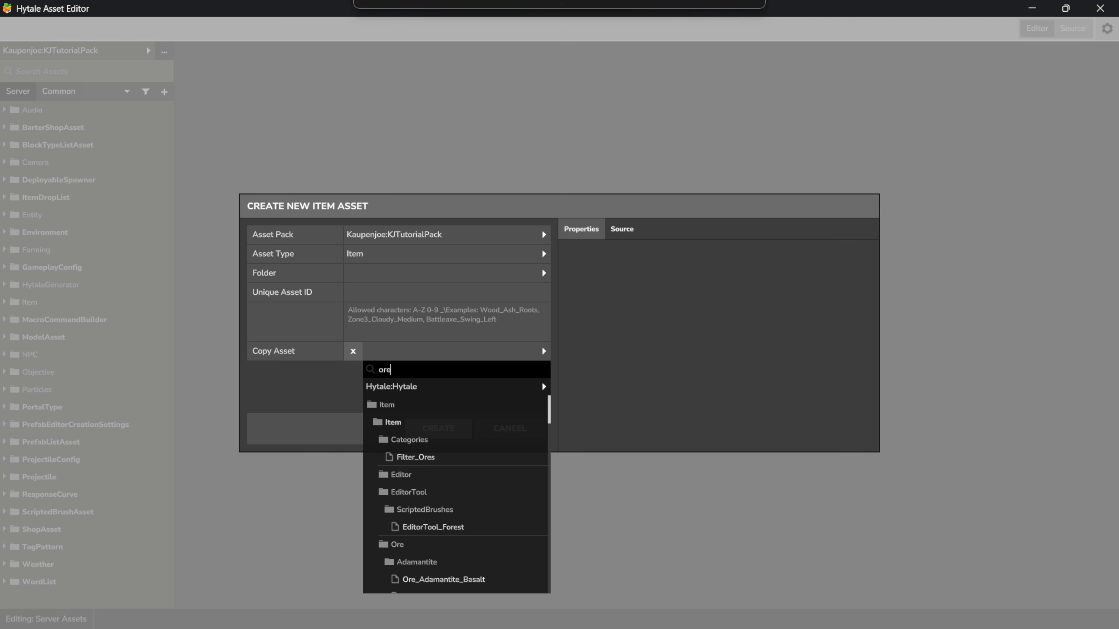
scroll(424, 420, down, 3)
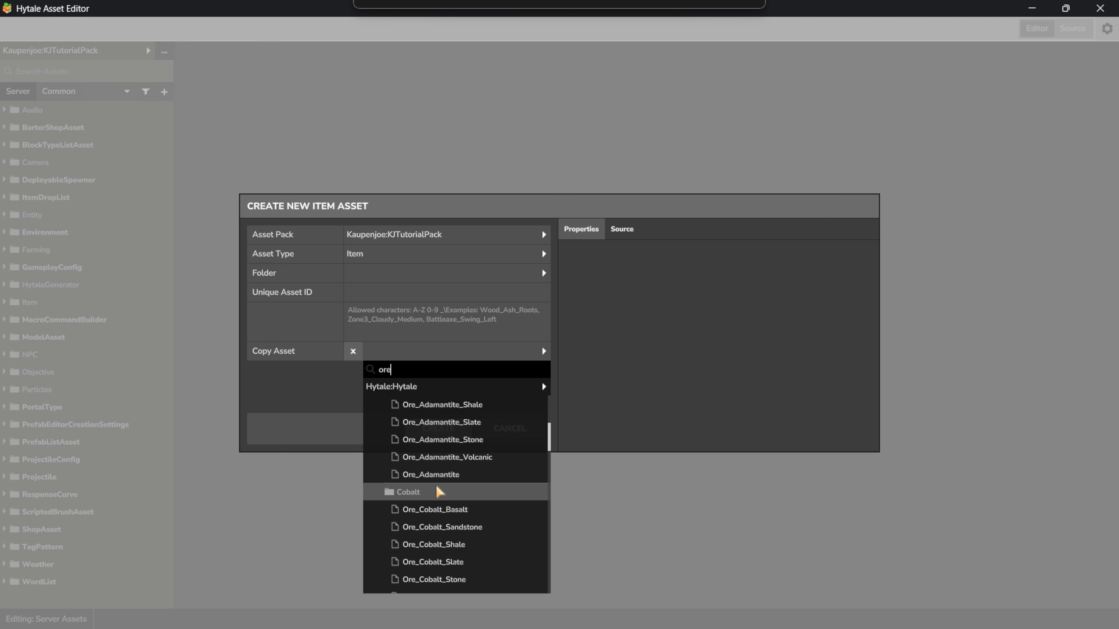
click(431, 474)
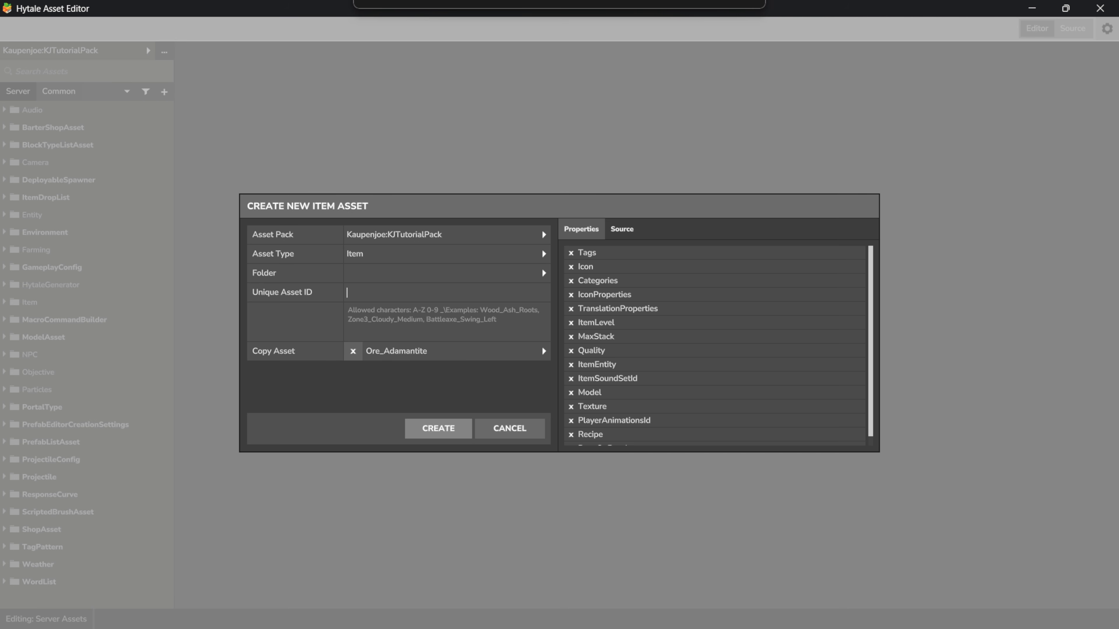
Step: Give the new item the unique asset ID Ore_Sulfur, leave its folder empty and create it
text(Ore_Sulfur)
click(441, 273)
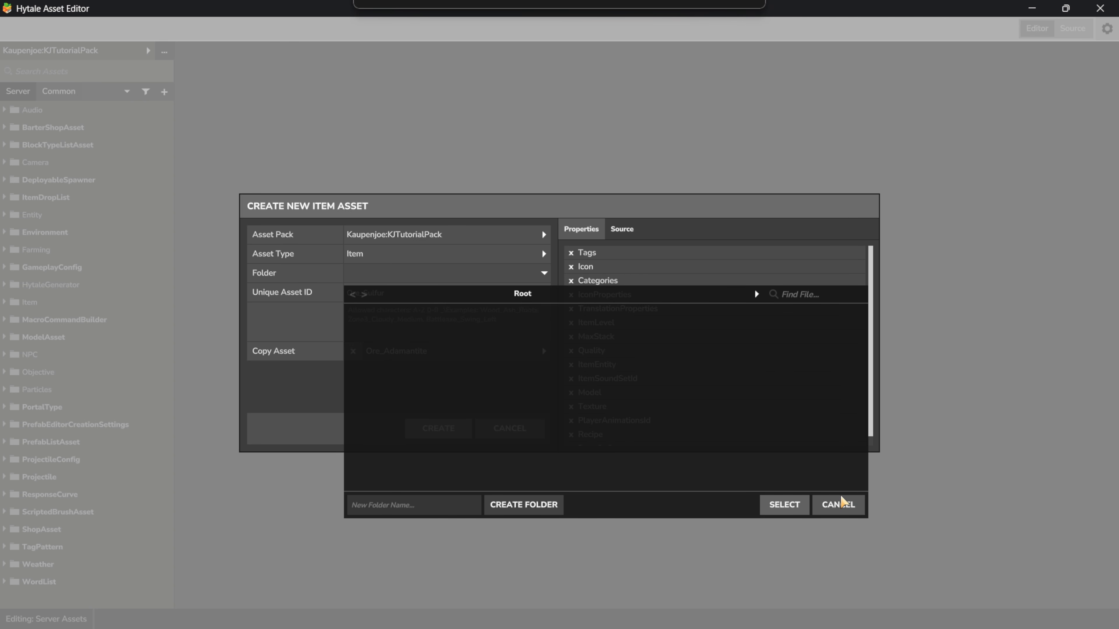
click(838, 504)
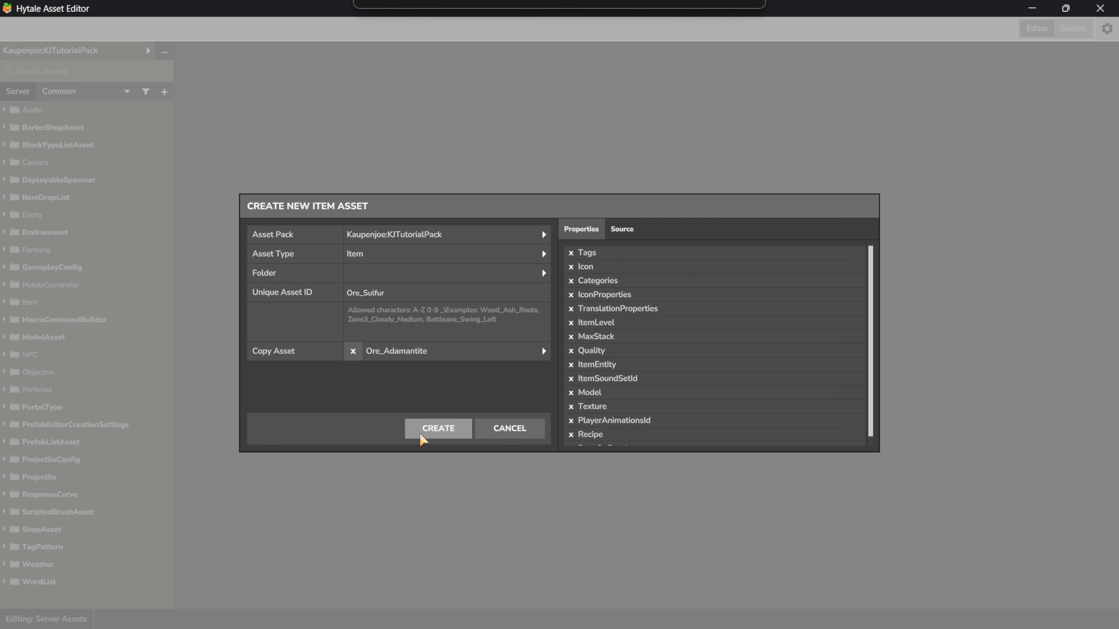
click(437, 428)
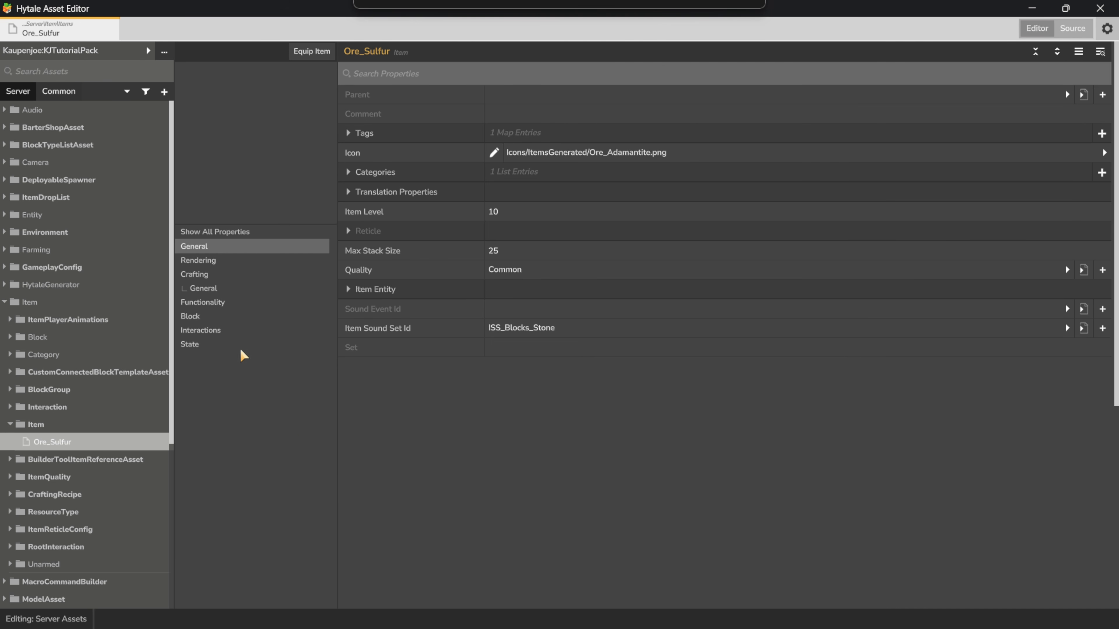
Step: Set Ore_Sulfur's item texture to Sulfur_Ore.png from the Resources folder of KJTutorialPack
click(200, 263)
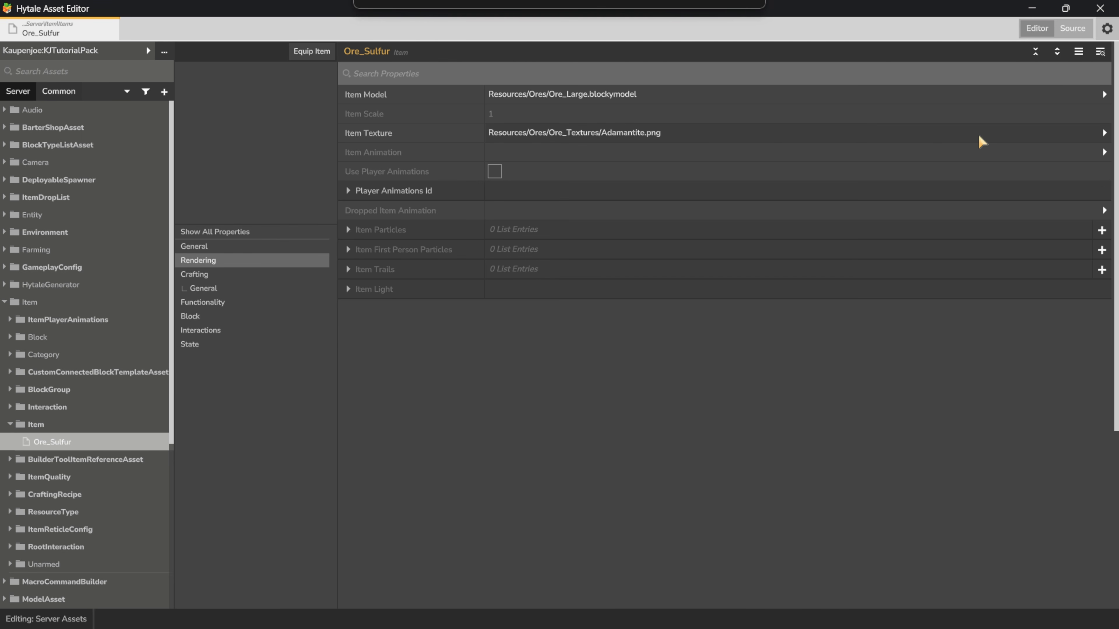
click(1104, 134)
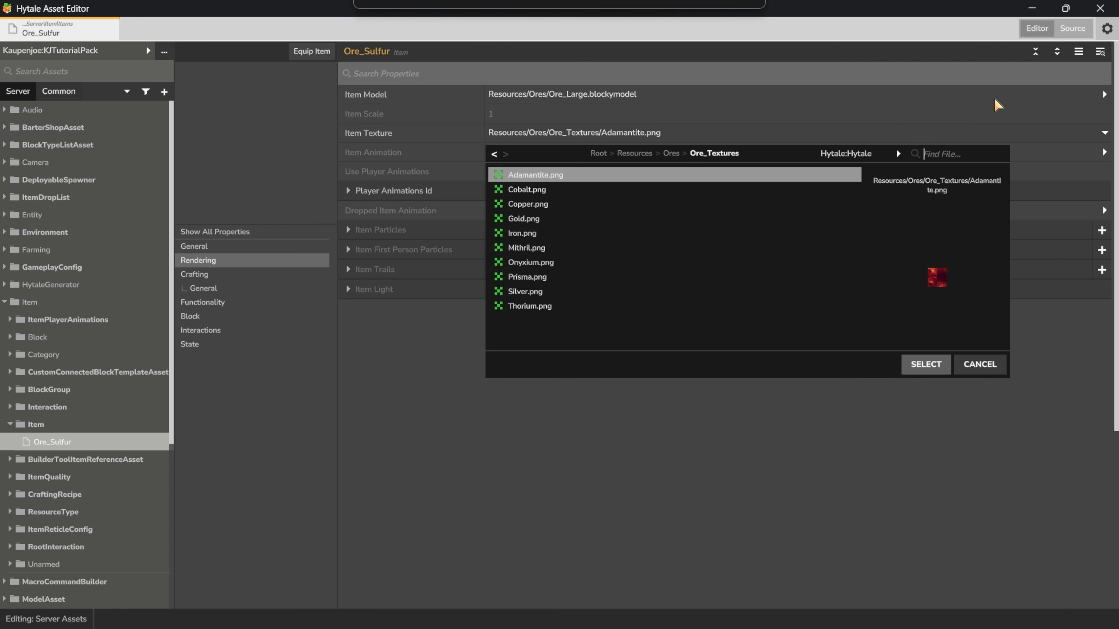
click(870, 154)
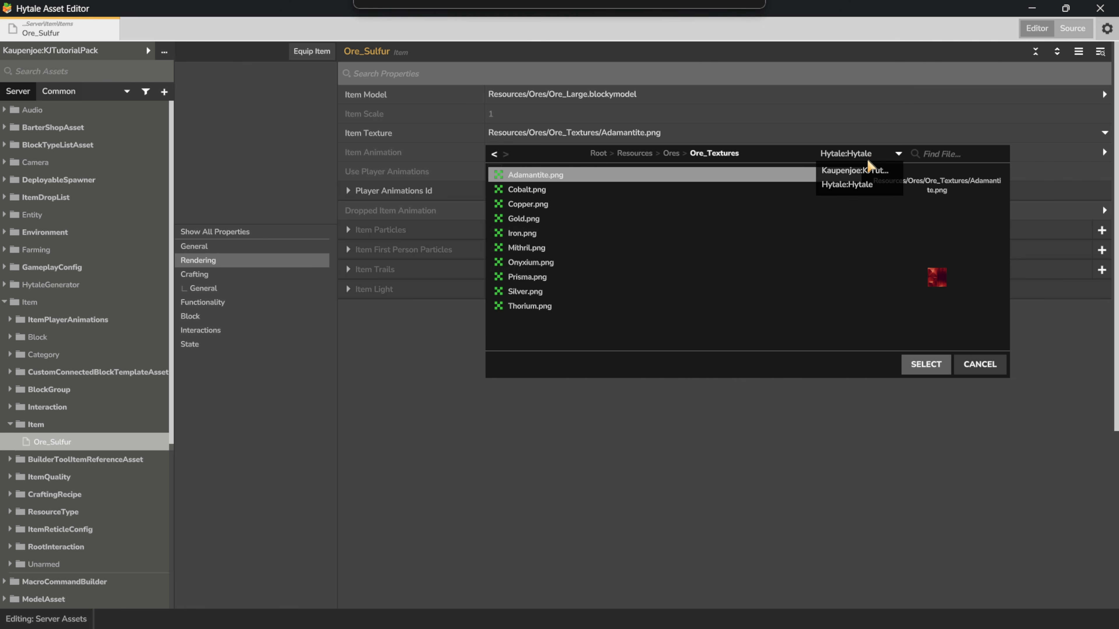
click(859, 171)
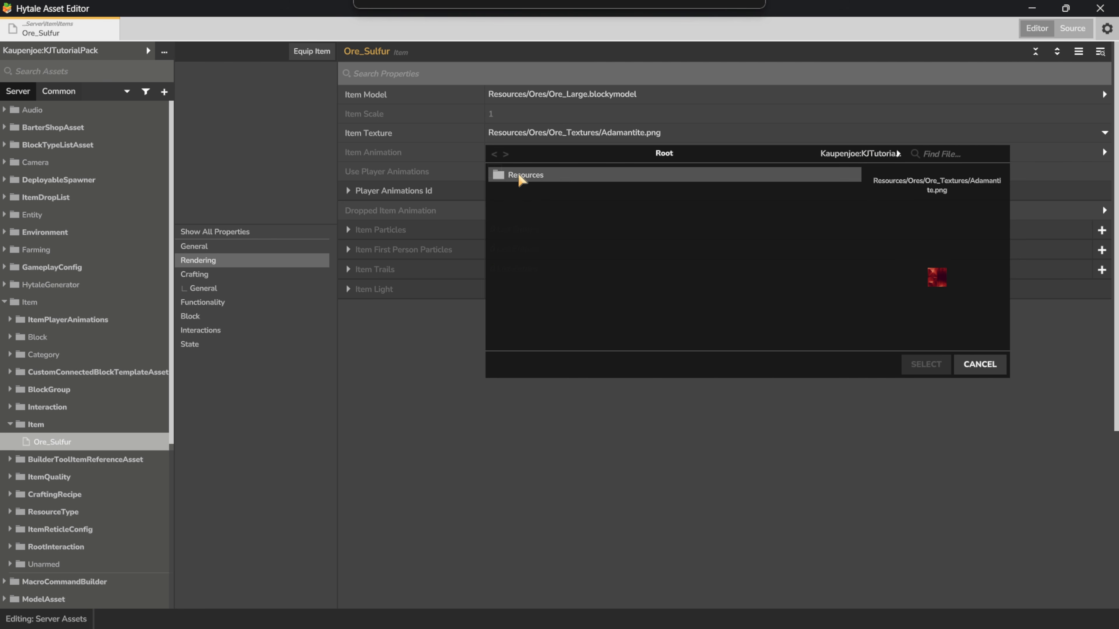
double_click(524, 176)
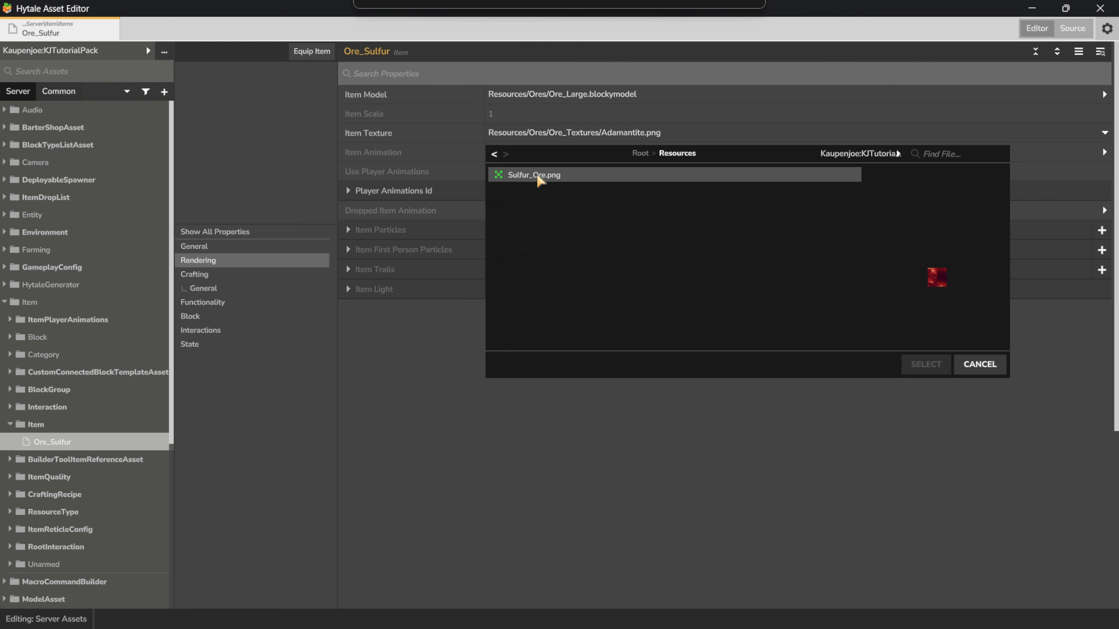
click(536, 176)
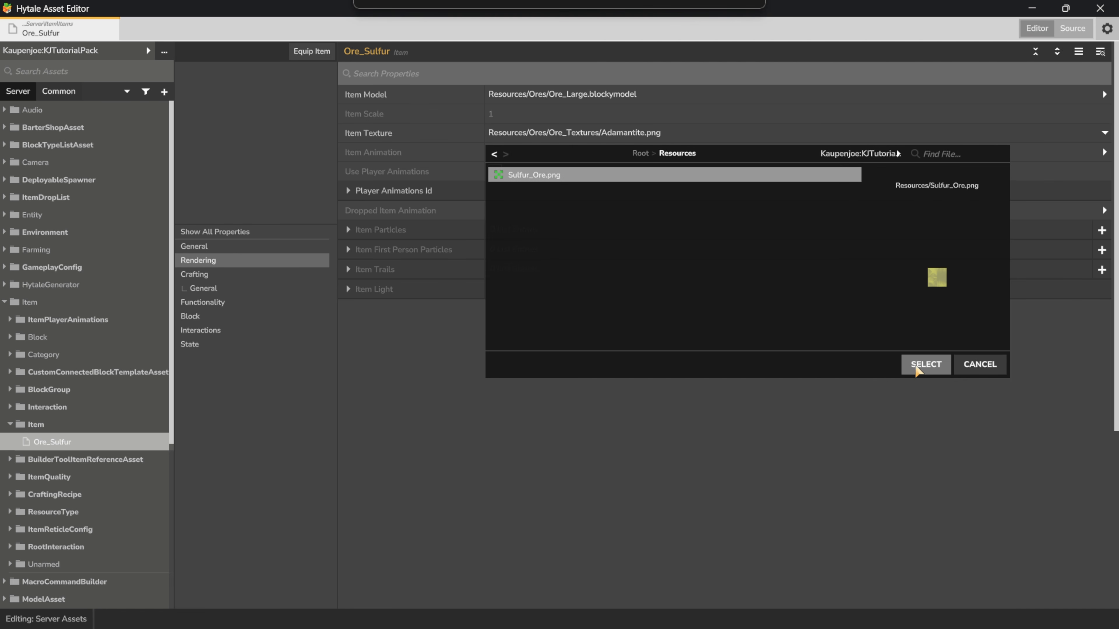
click(917, 368)
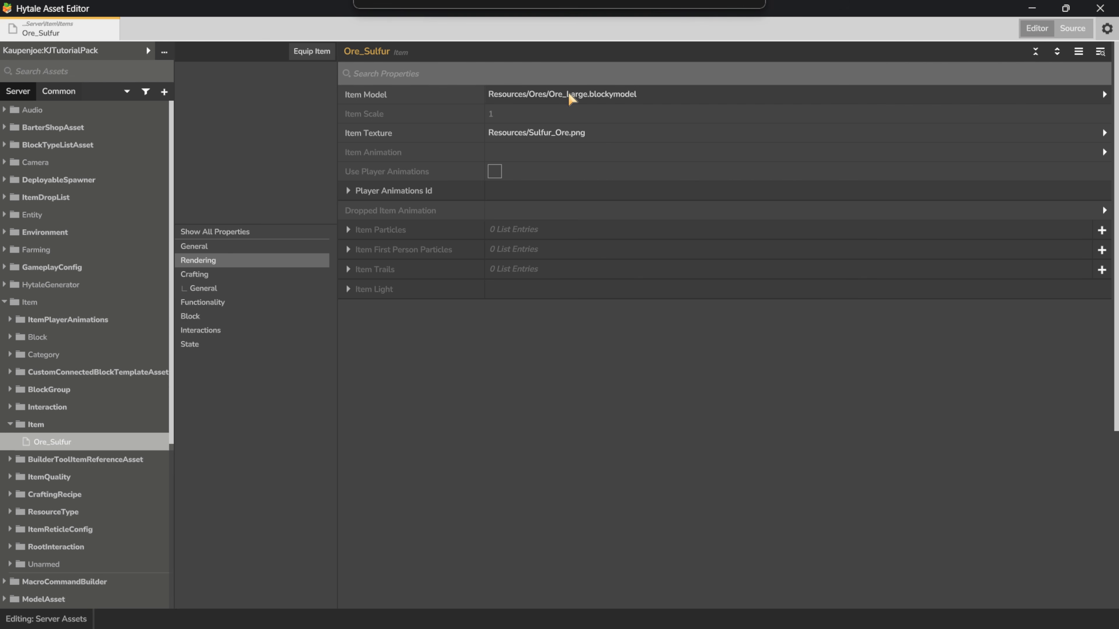
Step: Generate and save the Ore_Sulfur icon as Icons/ItemsGenerated/Ore_Sulfur.png with its existing position, rotation and scale
click(202, 247)
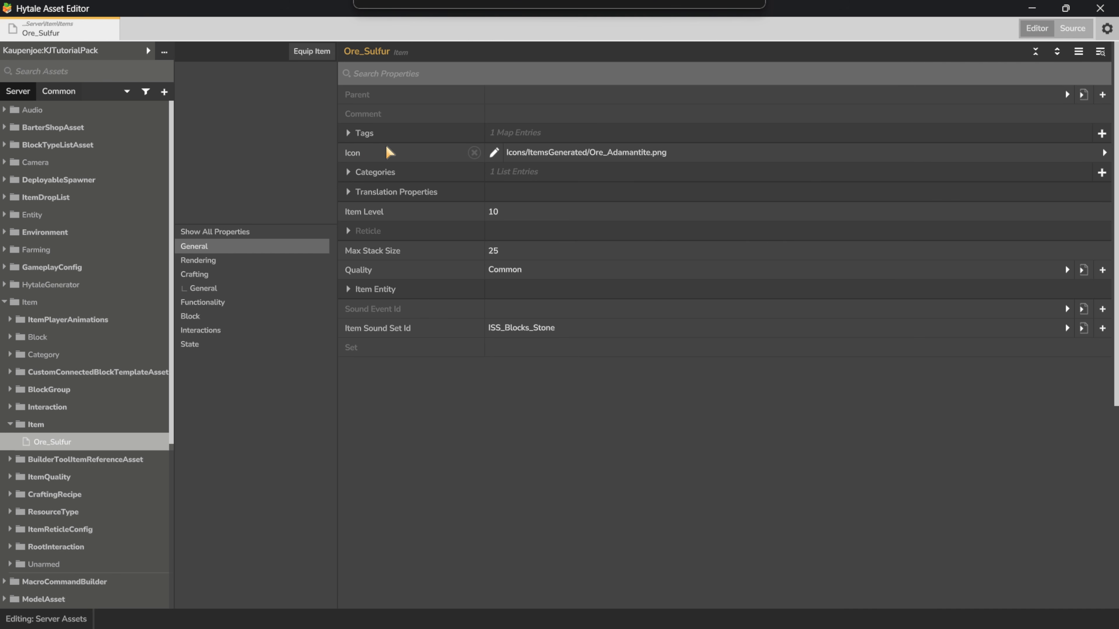
click(494, 154)
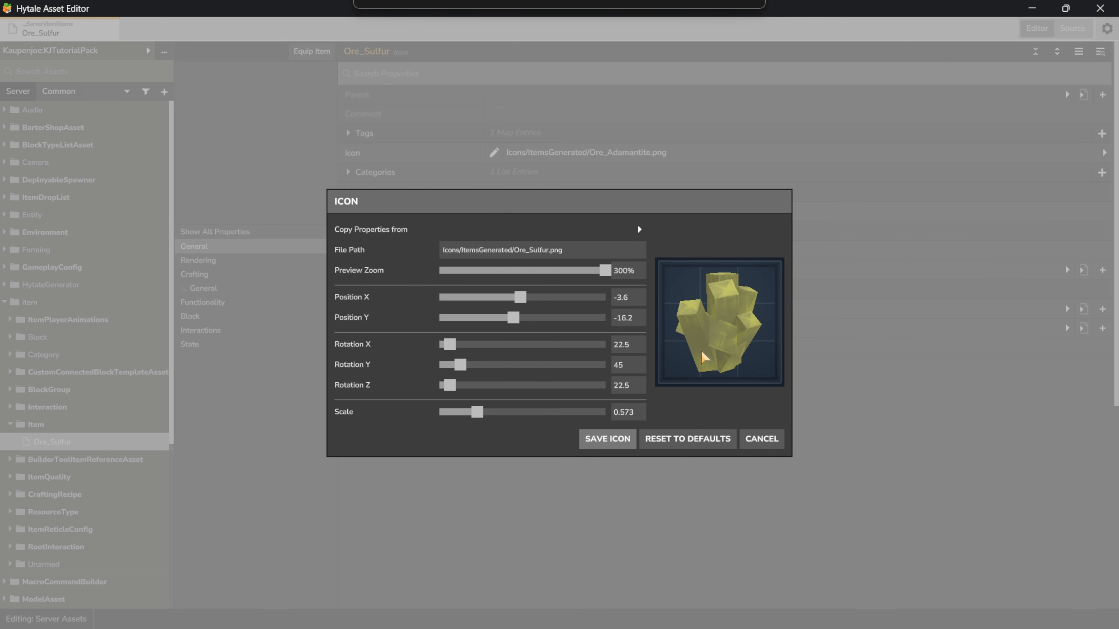
click(608, 439)
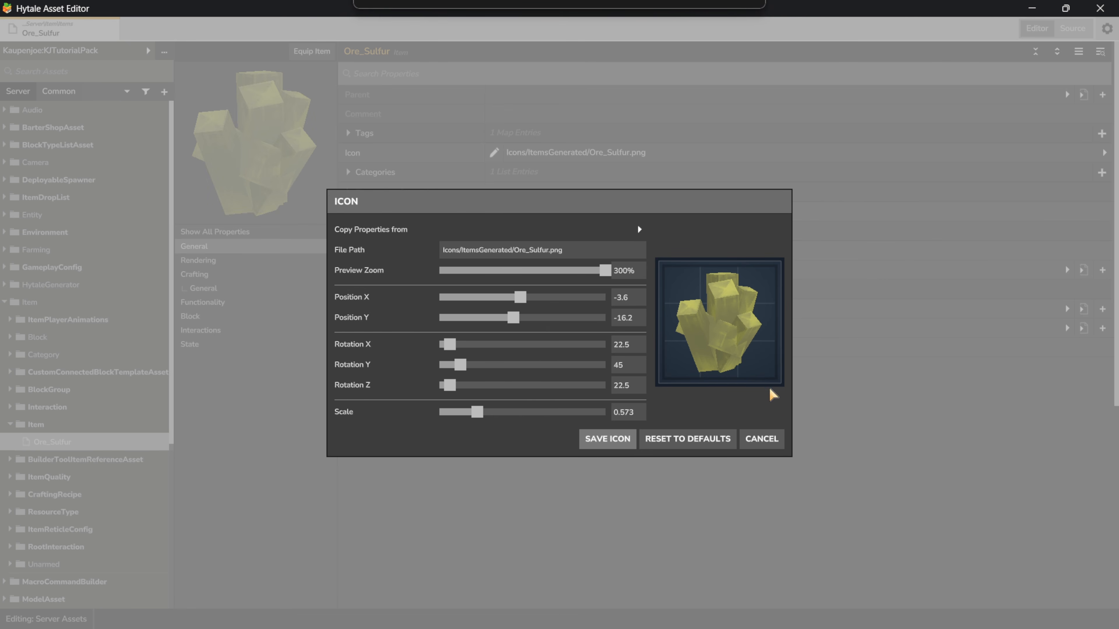
click(765, 437)
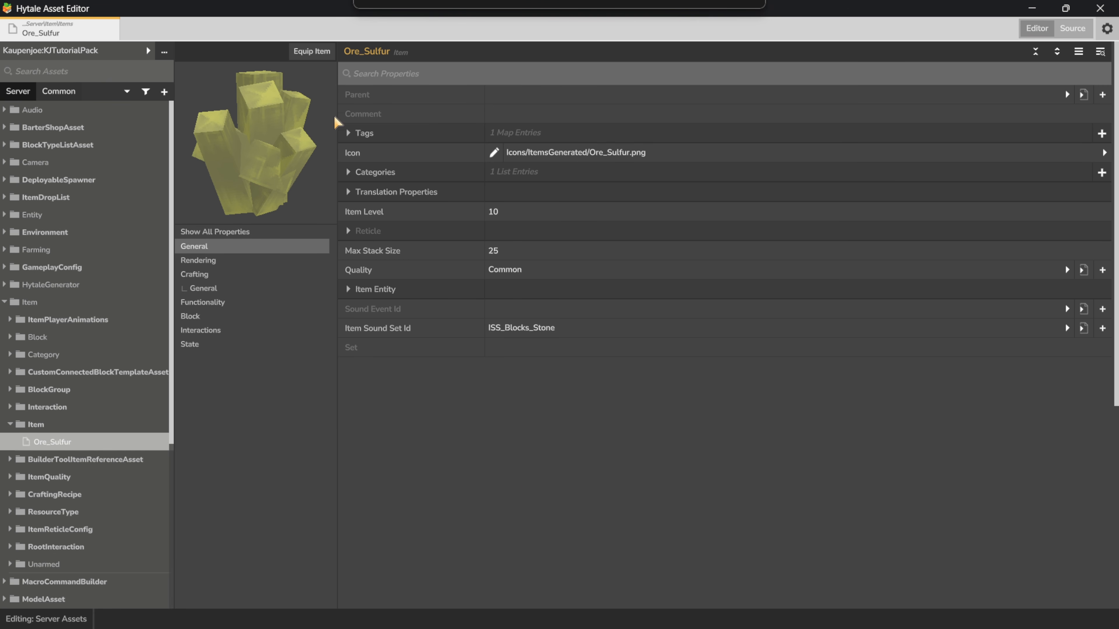
drag(276, 172, 303, 212)
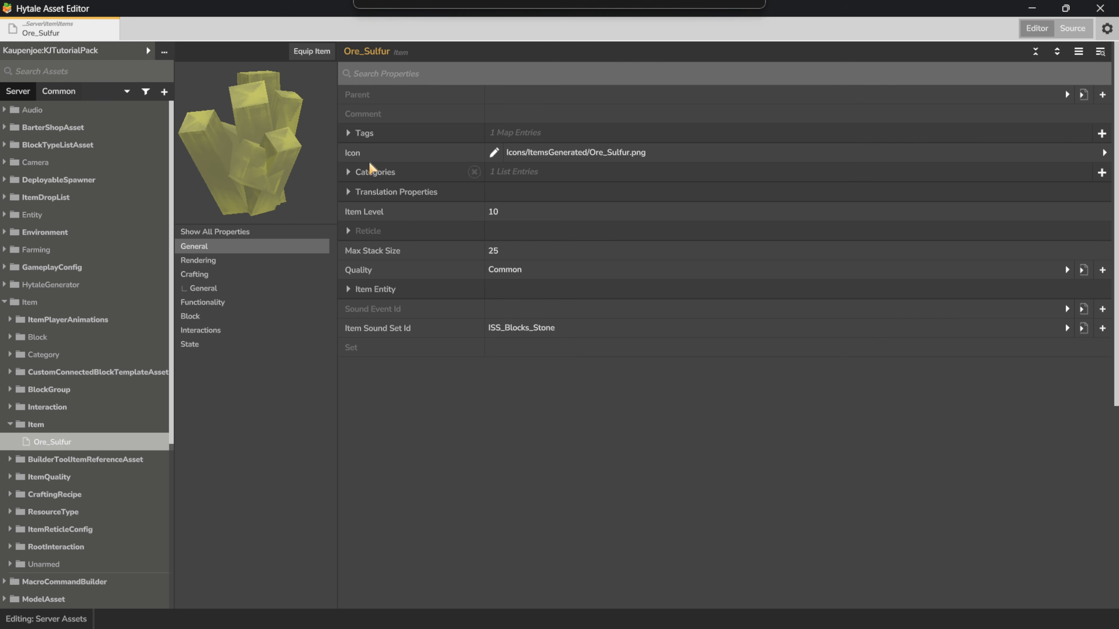
Step: Change the name translation key of Ore_Sulfur to server.items.Ore_Sulfur.name
click(411, 194)
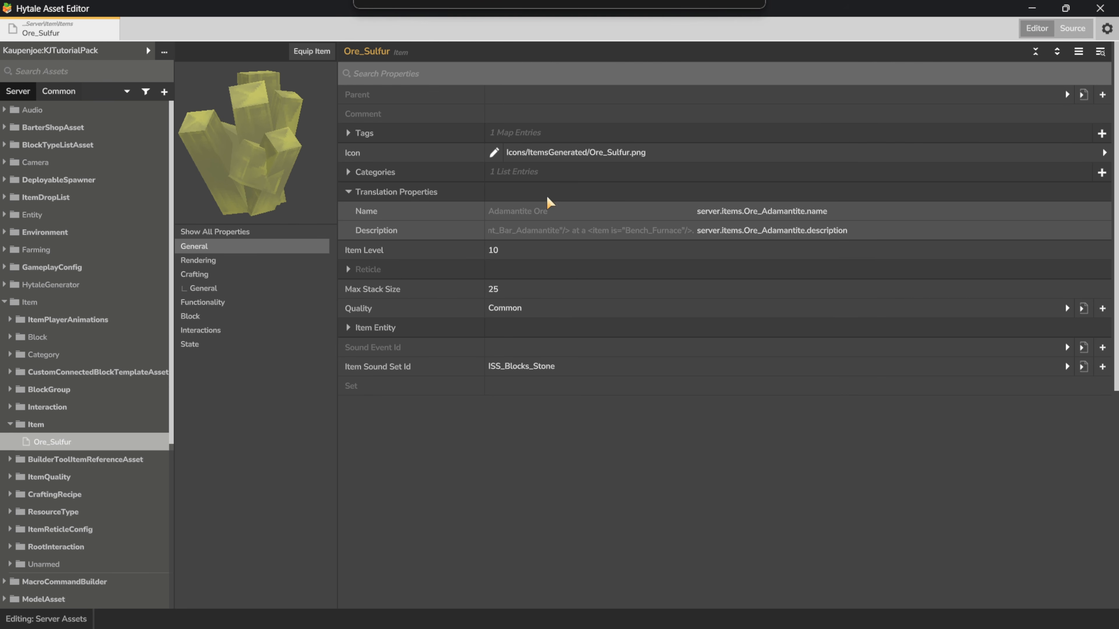
drag(553, 211, 487, 212)
click(807, 227)
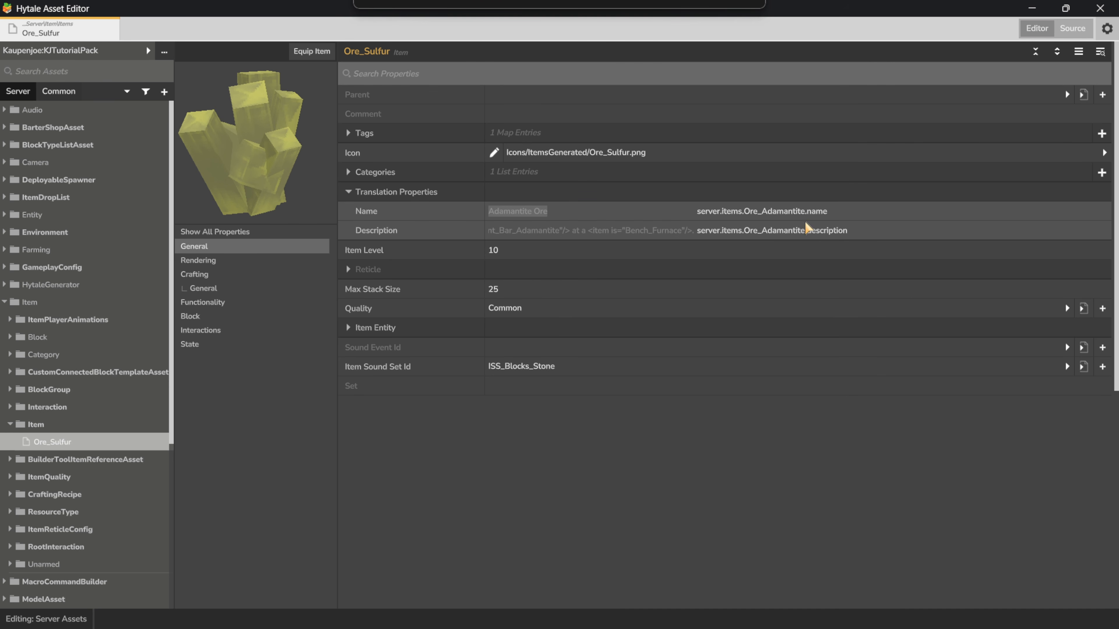
drag(761, 211, 793, 211)
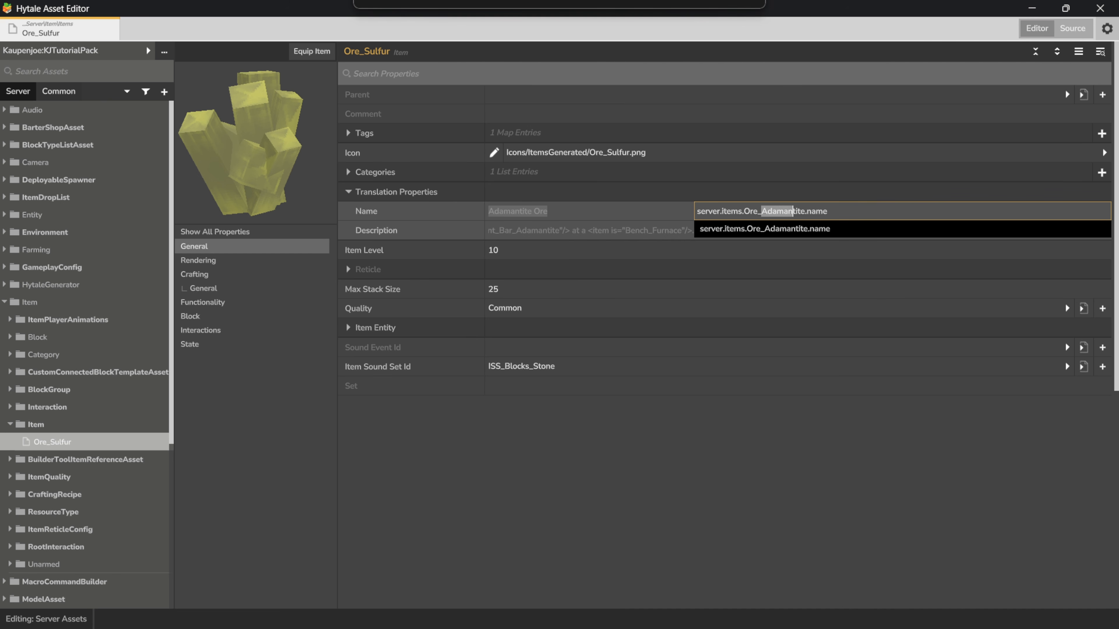
text(Su)
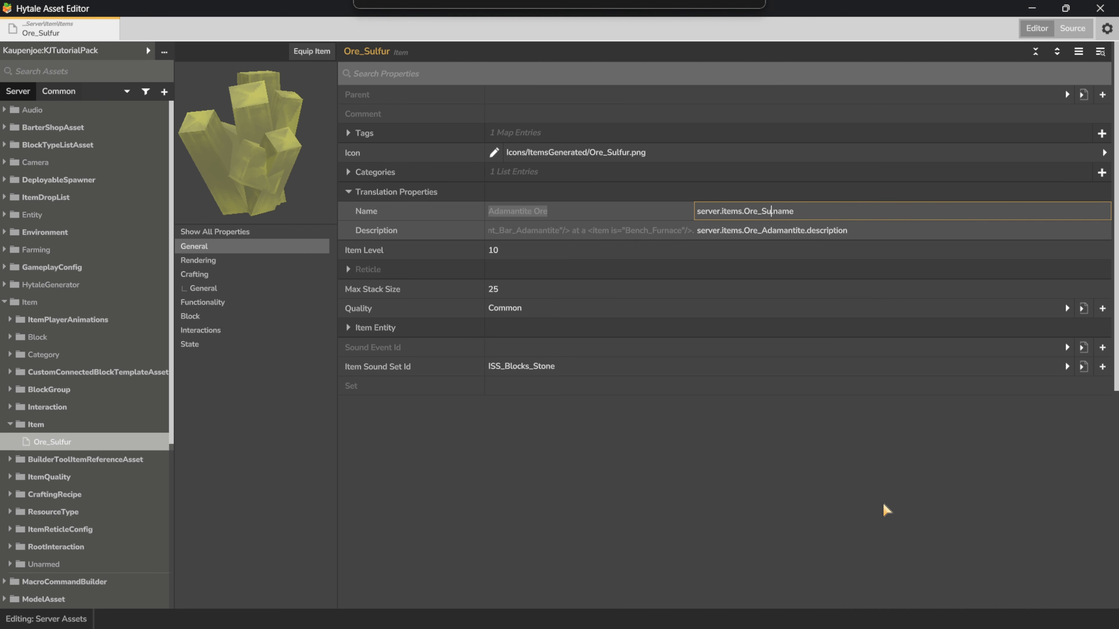
text(lfur)
key(Return)
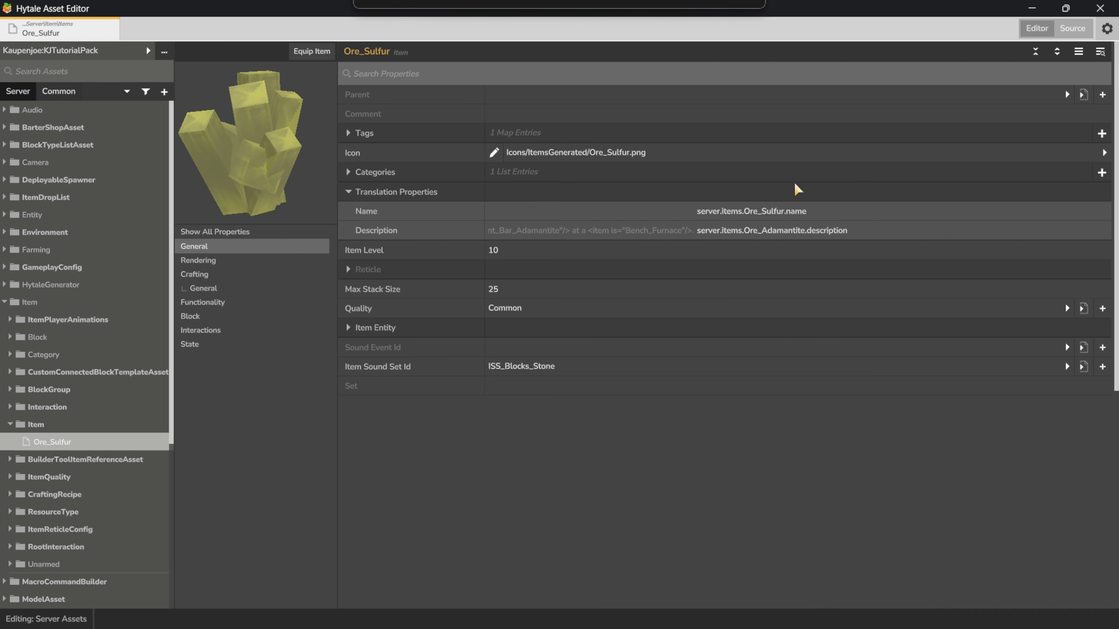
Step: Clear the description translation key of Ore_Sulfur so that the field is left empty
click(589, 231)
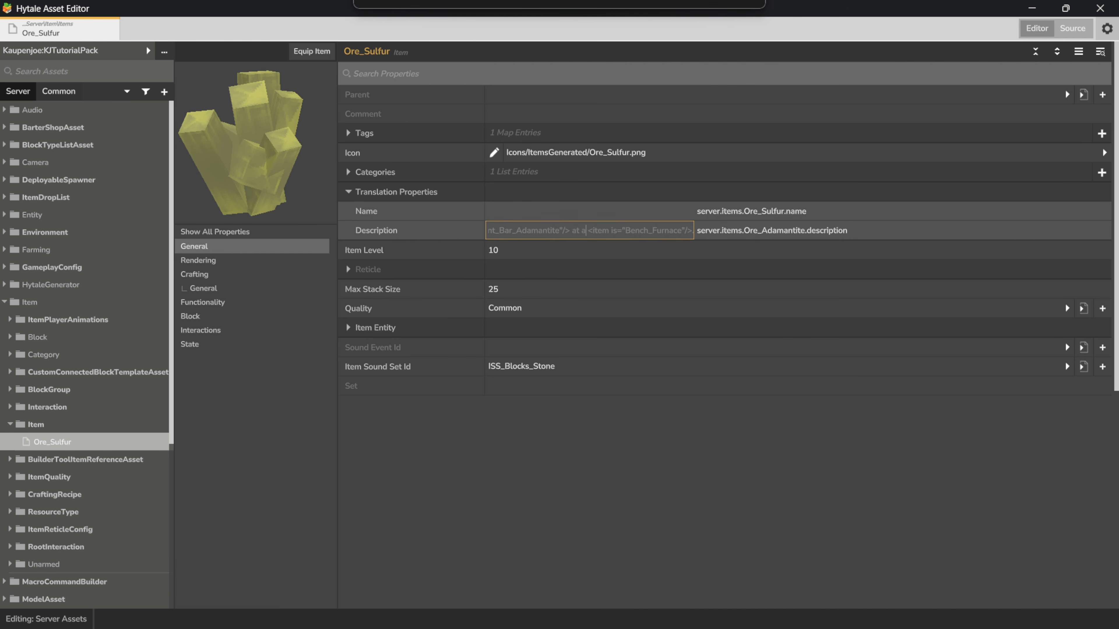
click(588, 230)
click(737, 230)
key(ctrl+a)
key(BackSpace)
click(840, 517)
click(781, 230)
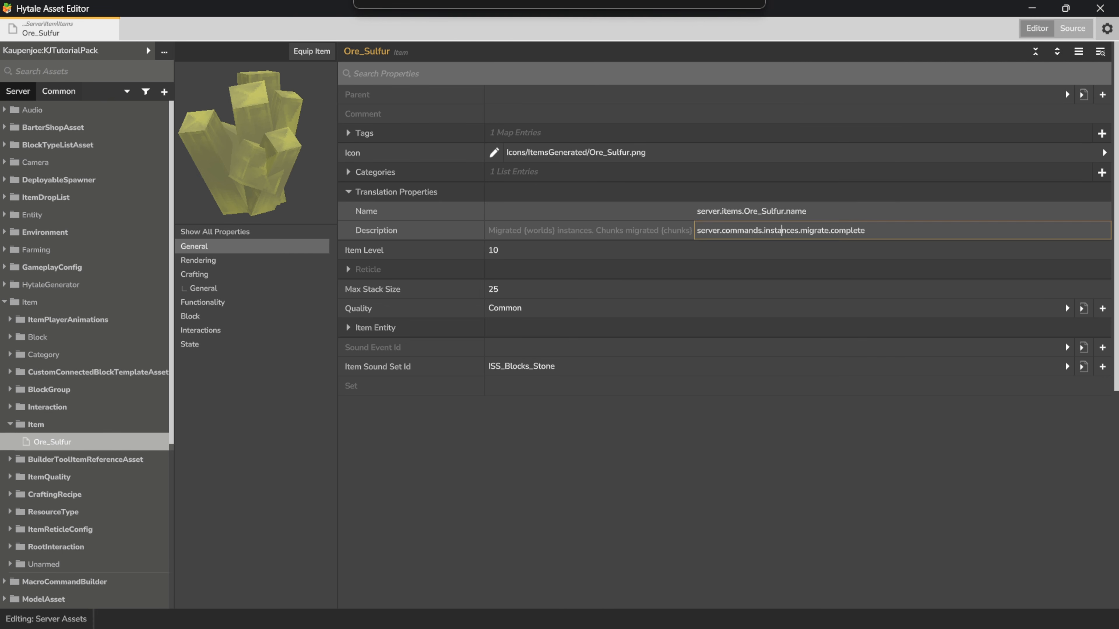
key(ctrl+a)
key(BackSpace)
click(534, 554)
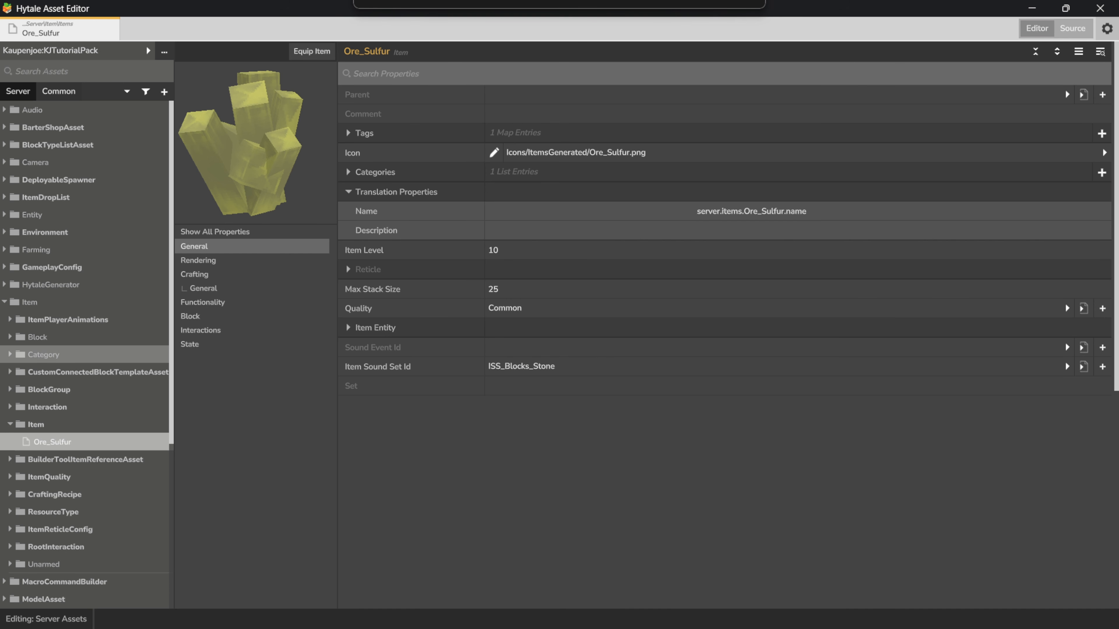
Step: Switch to the Hytale game and examine the sulfur ore in the inventory, in hand, and when dropped and picked up
key(alt+Tab)
key(Tab)
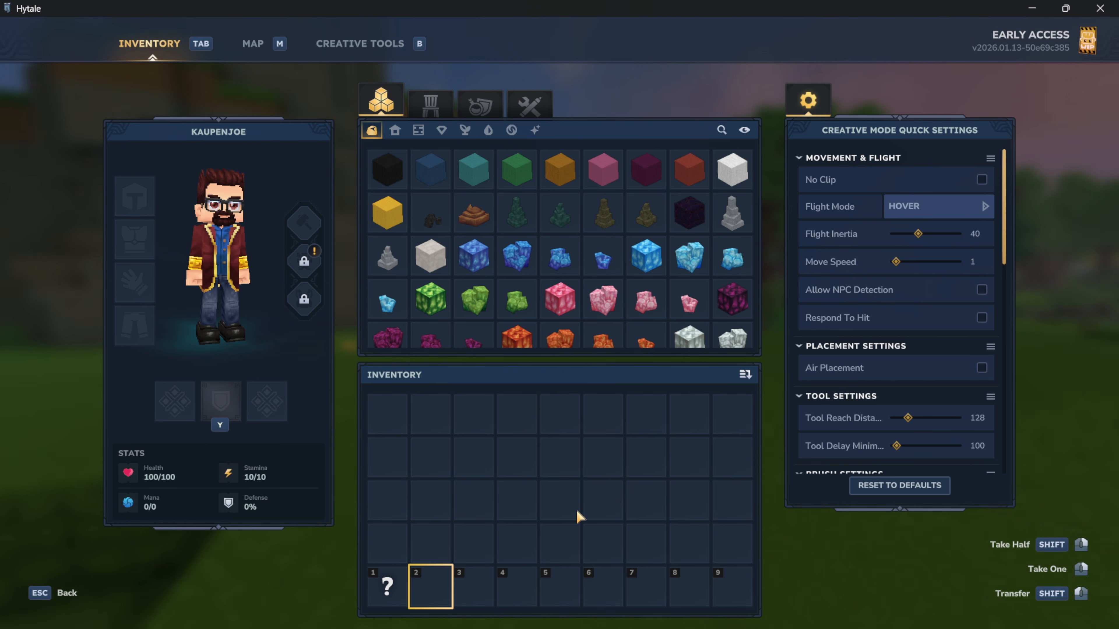
key(Escape)
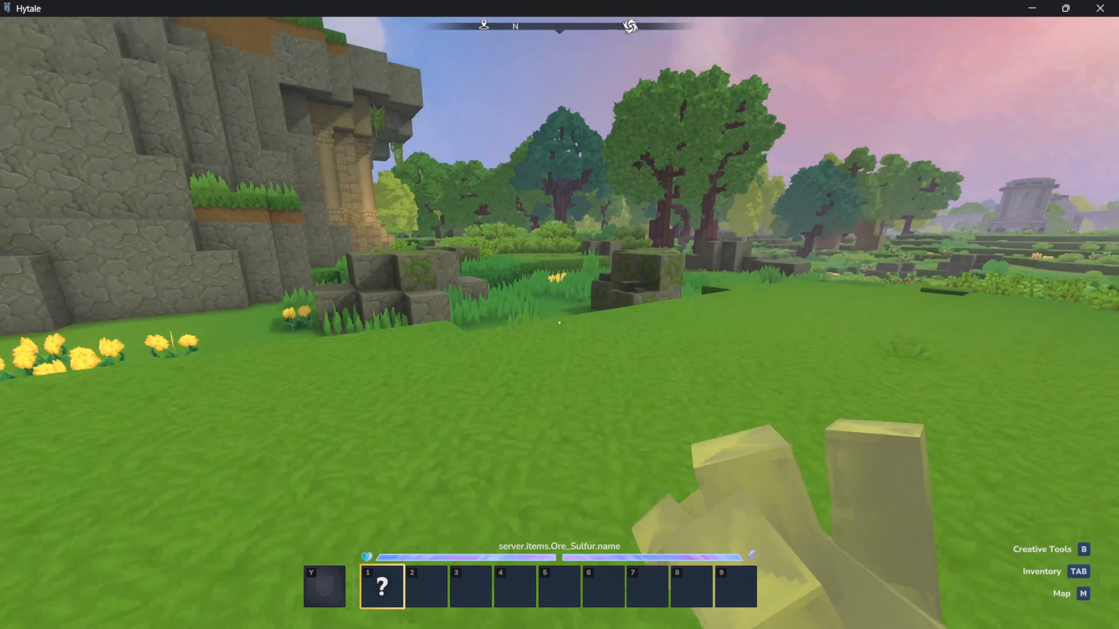
key(q)
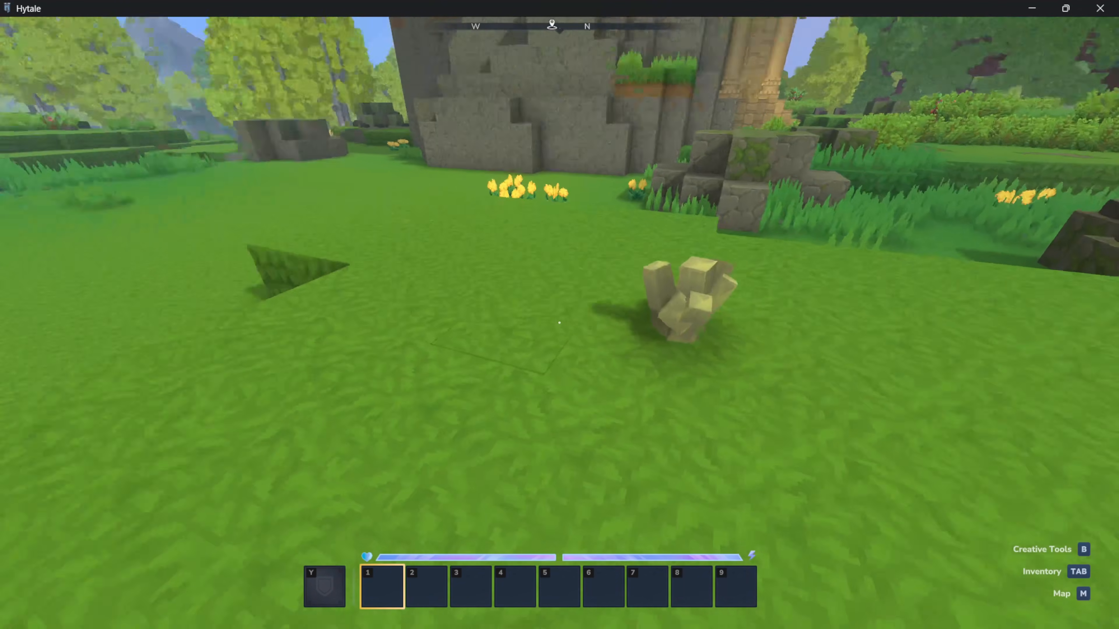
key(w)
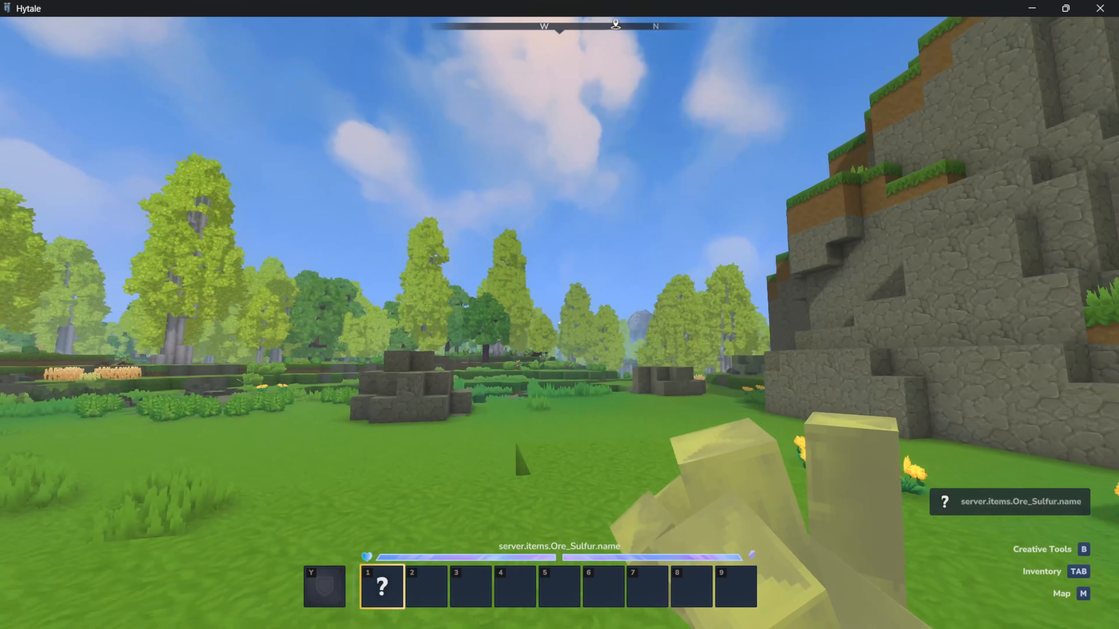
key(s)
key(q)
key(w)
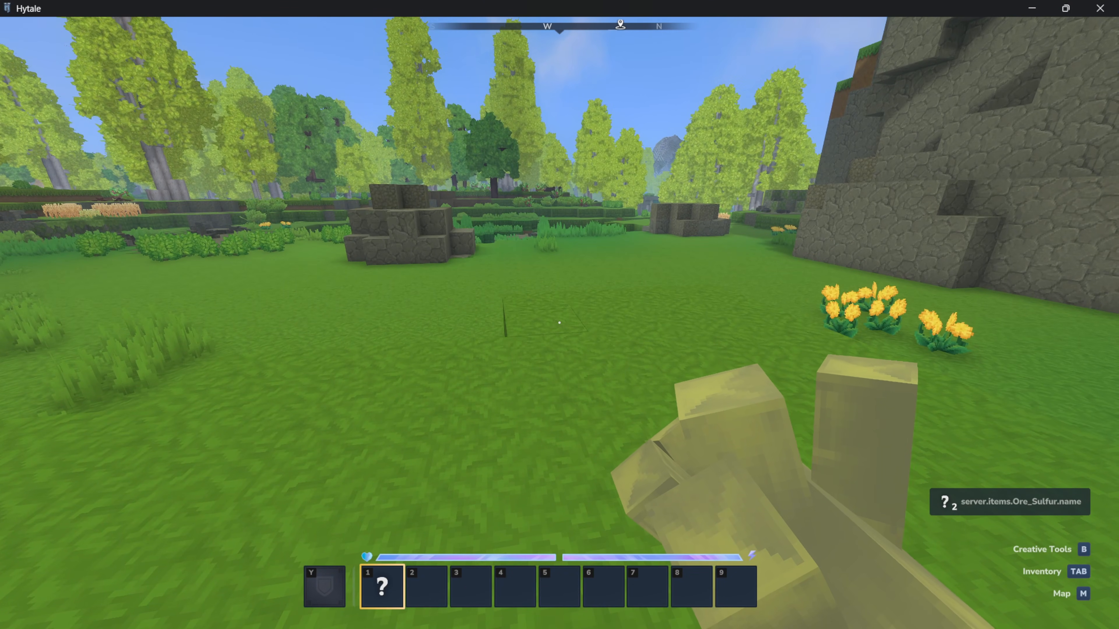
Step: Leave the game world and quit to the main menu
key(Escape)
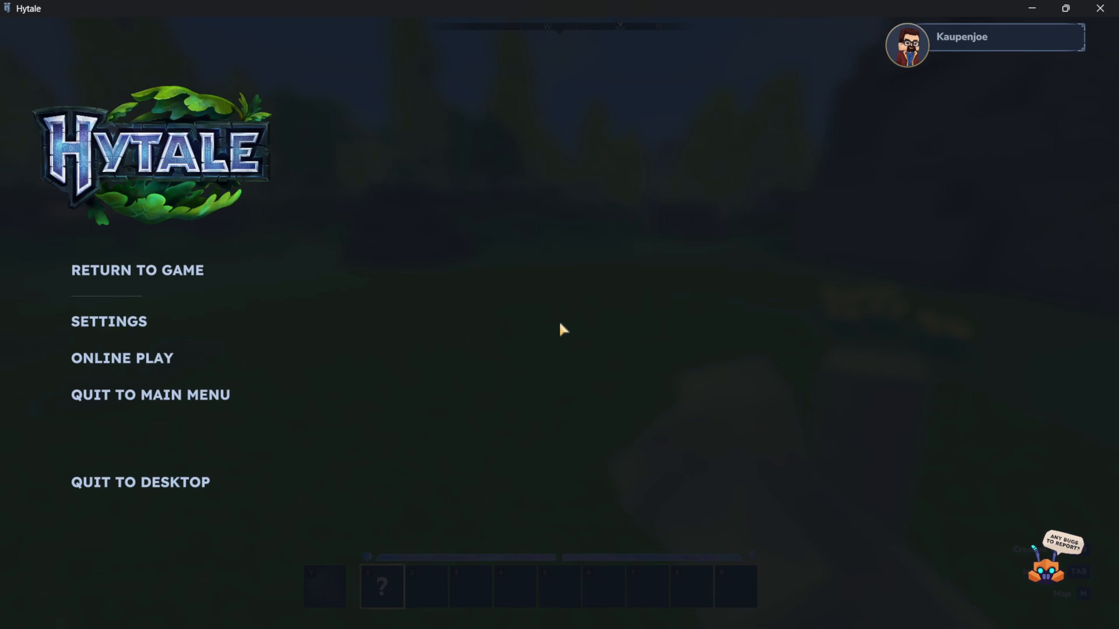
click(194, 396)
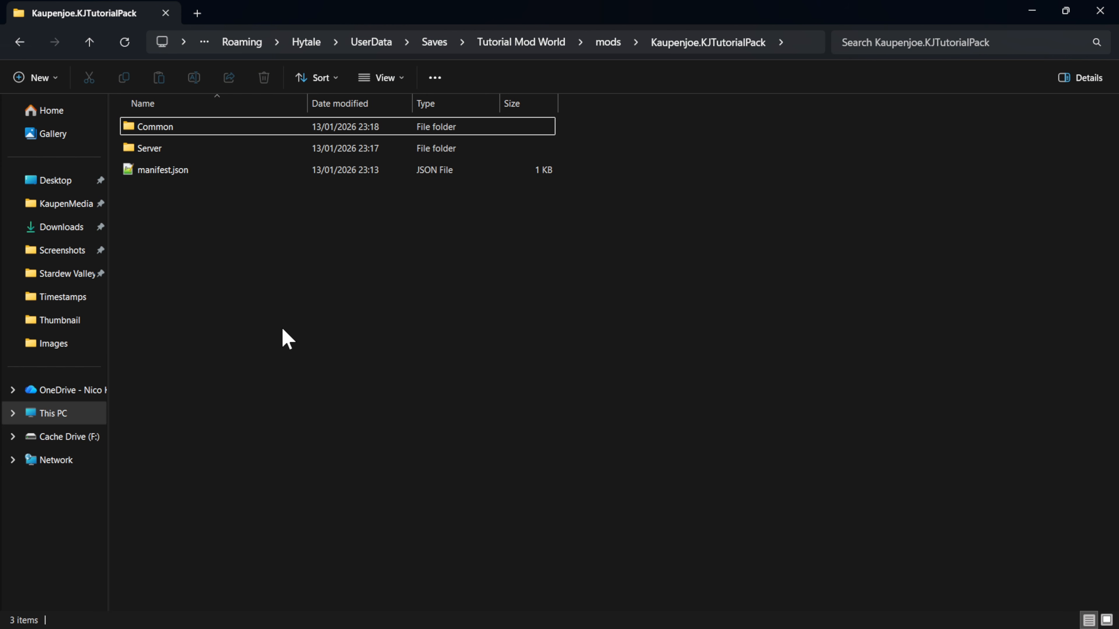
Step: In File Explorer, create a folder named Languages inside the Server folder of Kaupenjoe.KJTutorialPack
double_click(142, 149)
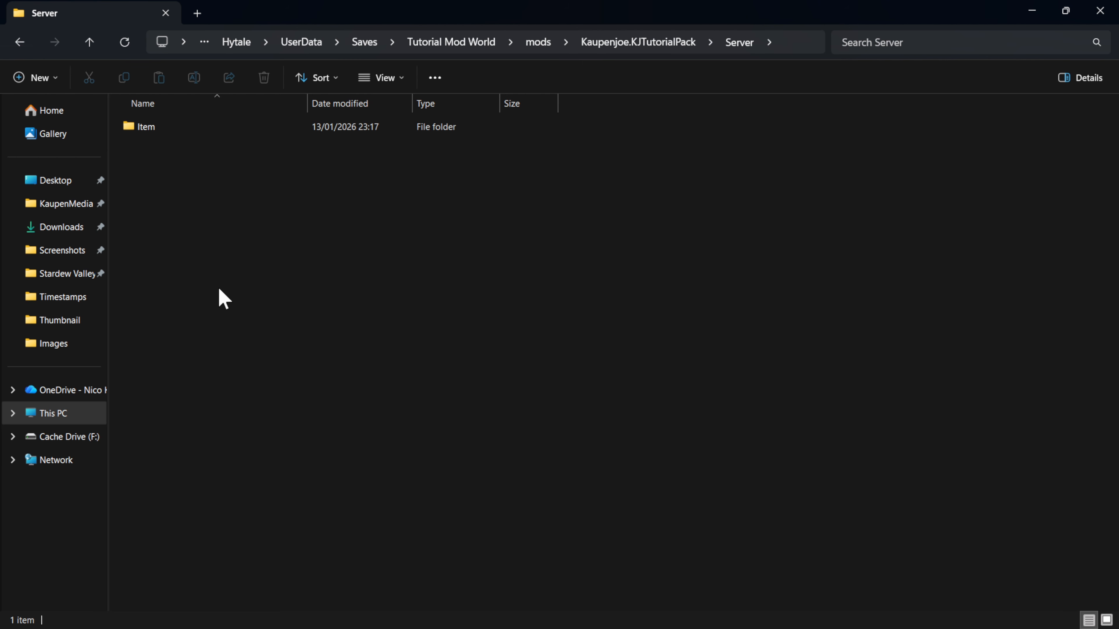
right_click(210, 236)
mouse_move(280, 354)
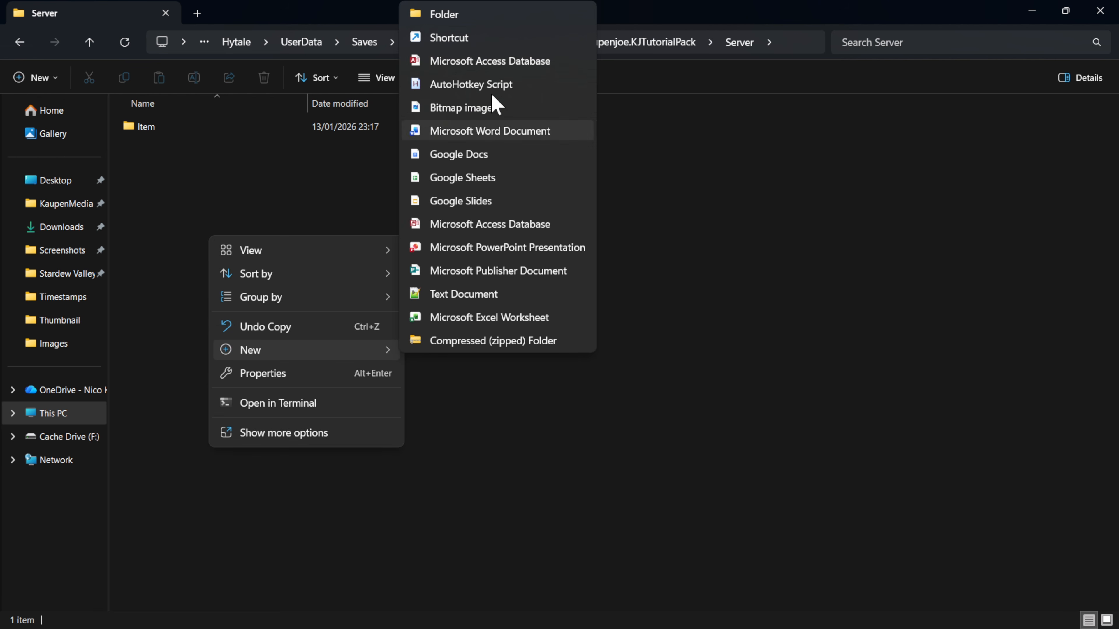
click(489, 15)
text(Lan)
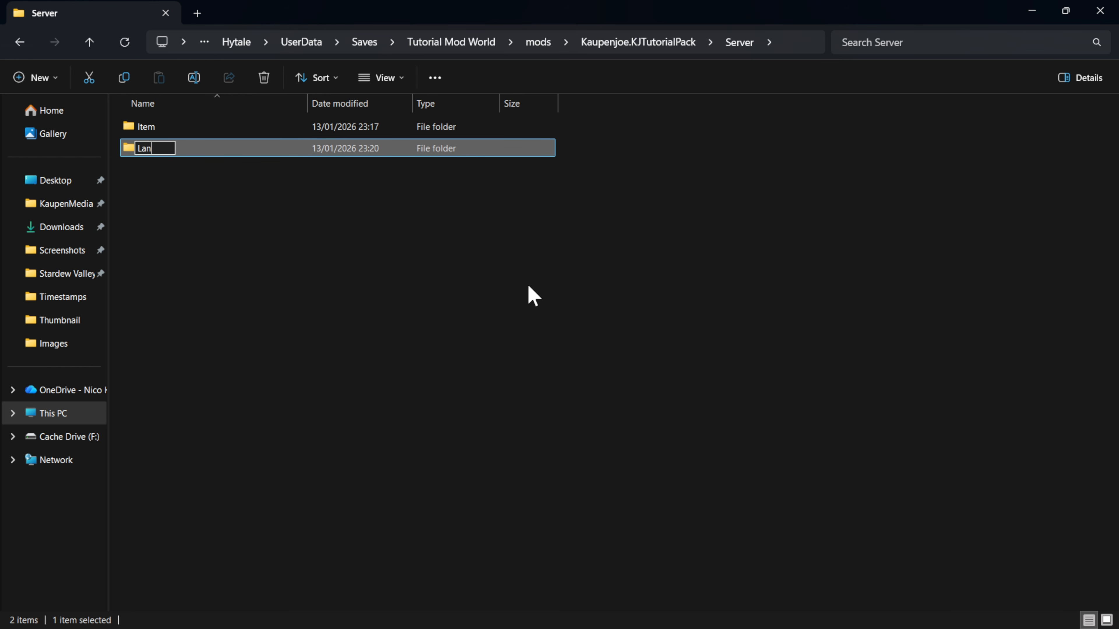
text(guages)
key(Return)
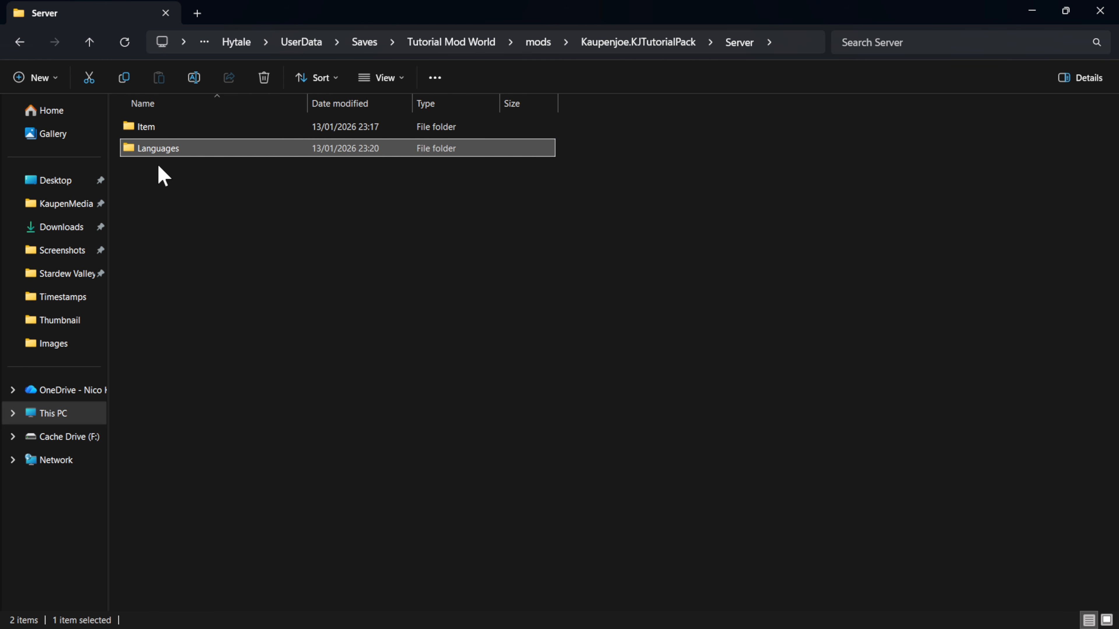
Step: Create a folder named en-US inside the Languages folder
double_click(151, 150)
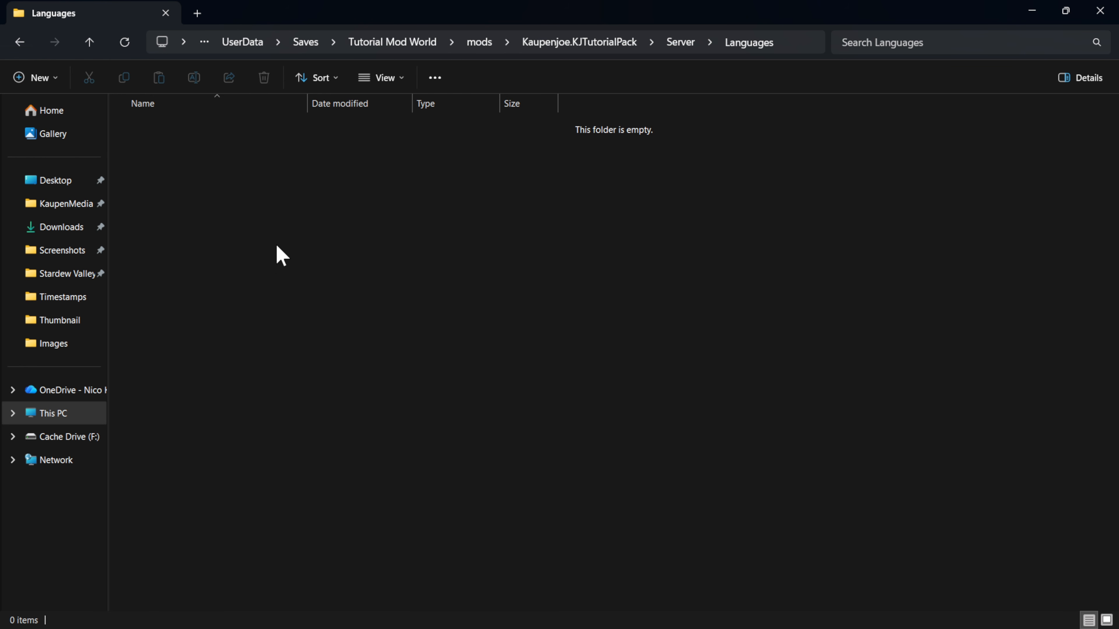
right_click(292, 242)
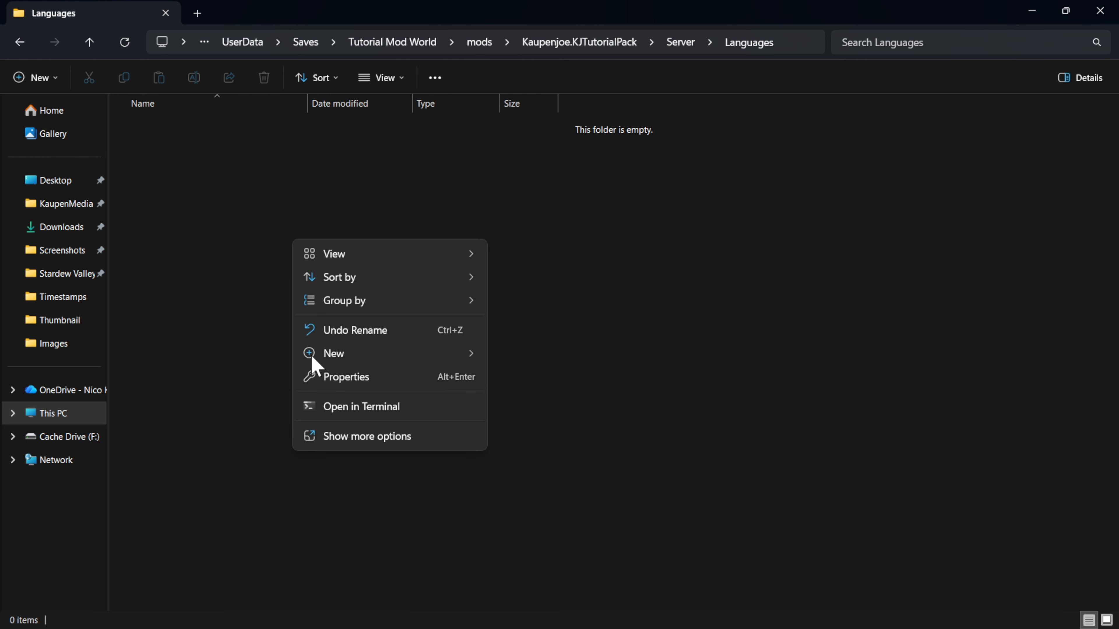
mouse_move(334, 355)
click(557, 20)
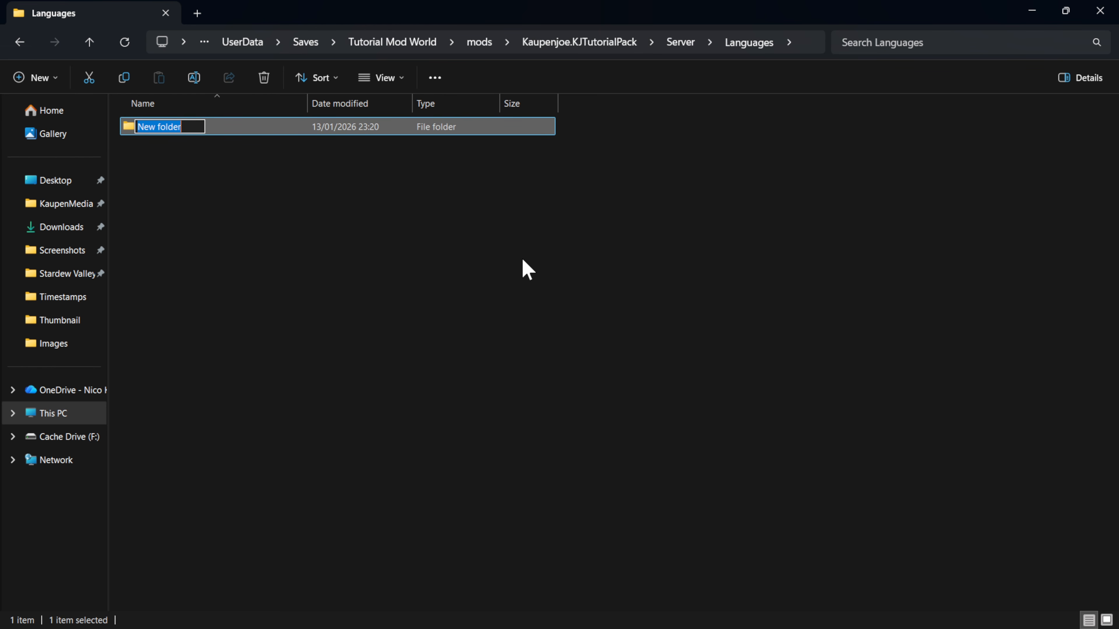
text(en-)
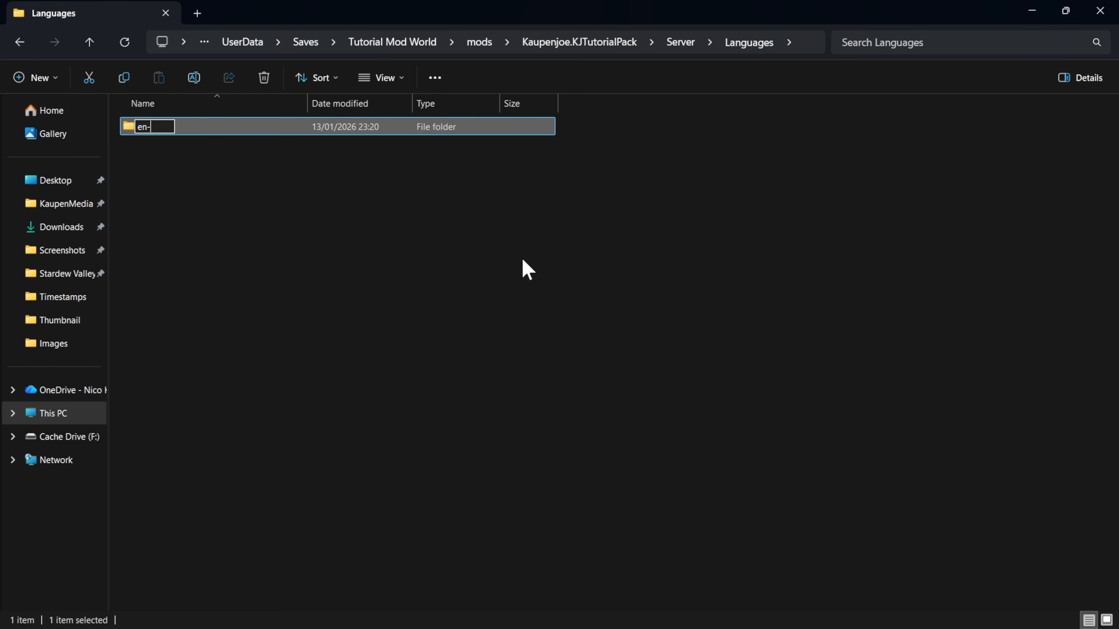
text(US)
key(Return)
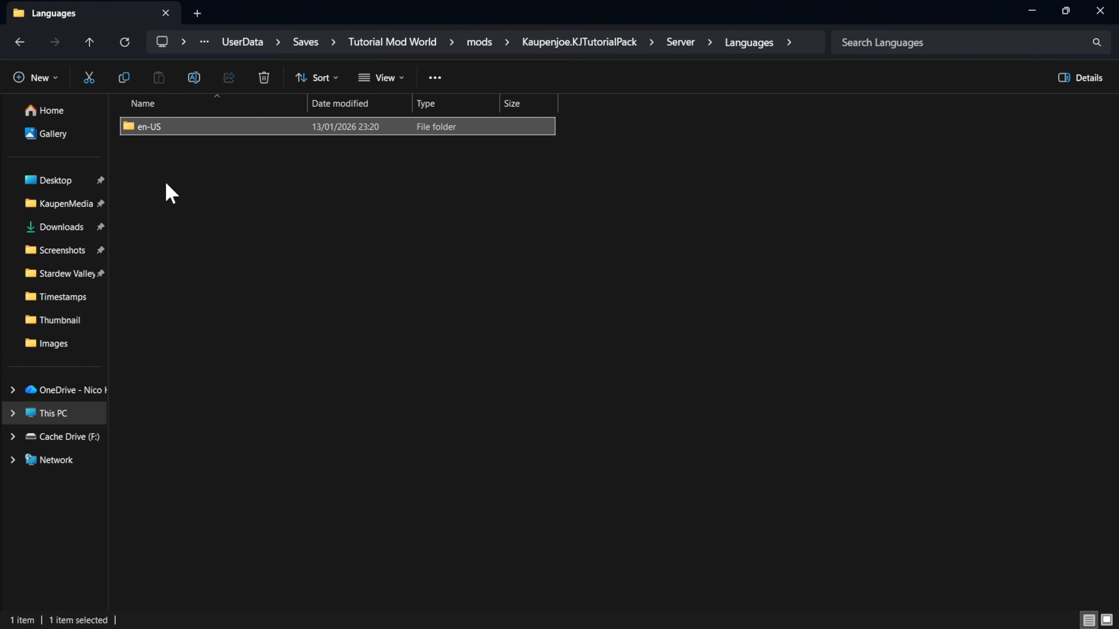
Step: Create a text file in the en-US folder and name it server.lang, replacing the .txt extension
double_click(148, 129)
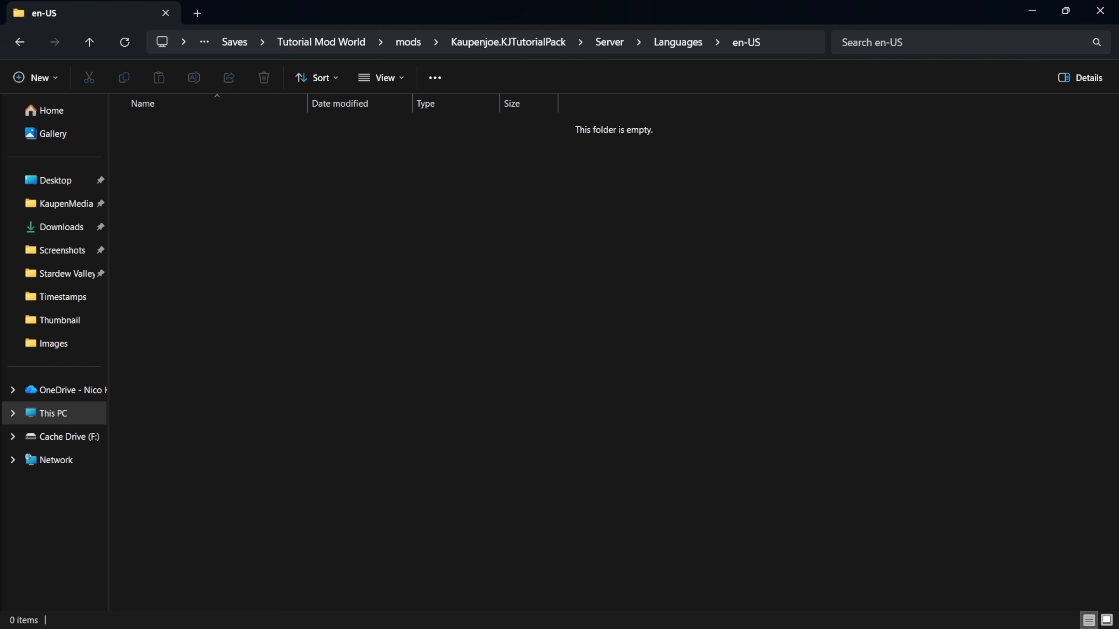
right_click(240, 257)
mouse_move(273, 374)
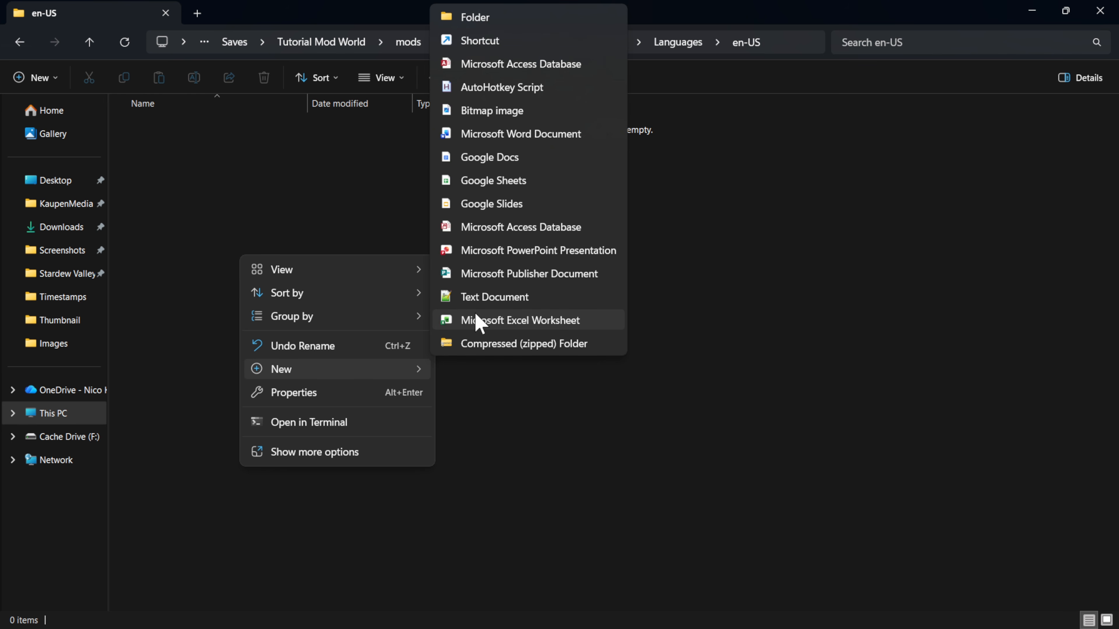
click(485, 298)
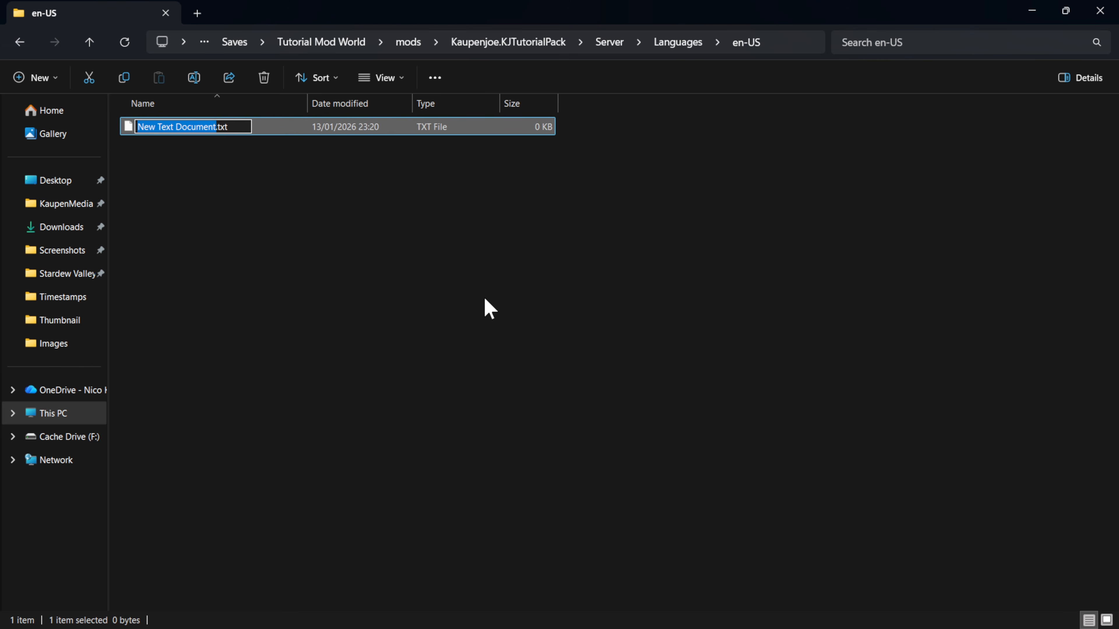
key(ctrl+a)
text(server.)
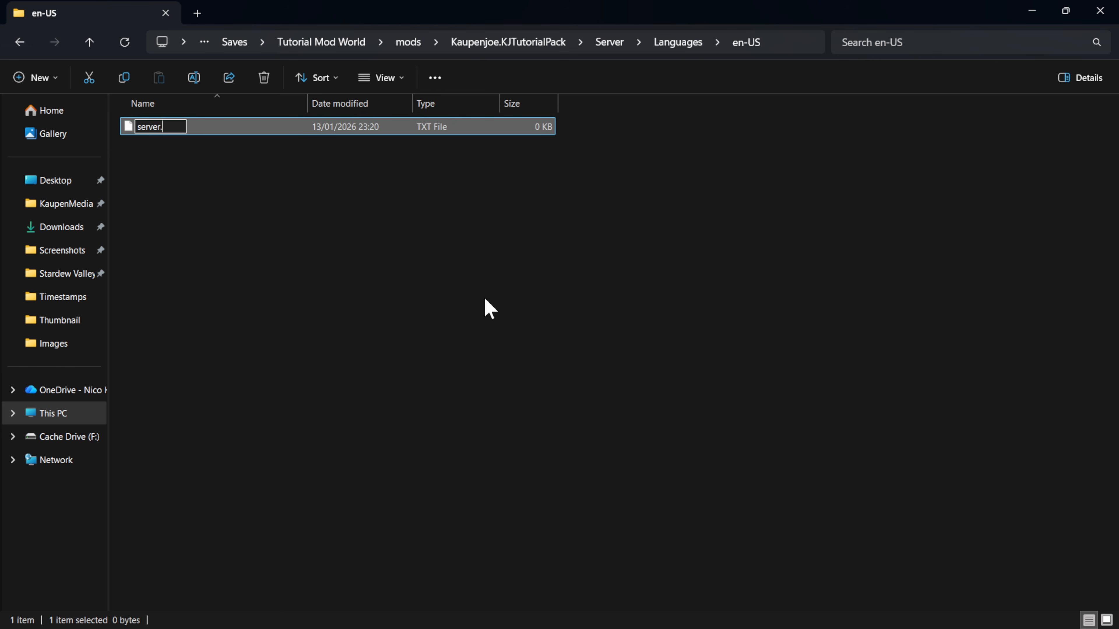
text(lang)
key(Return)
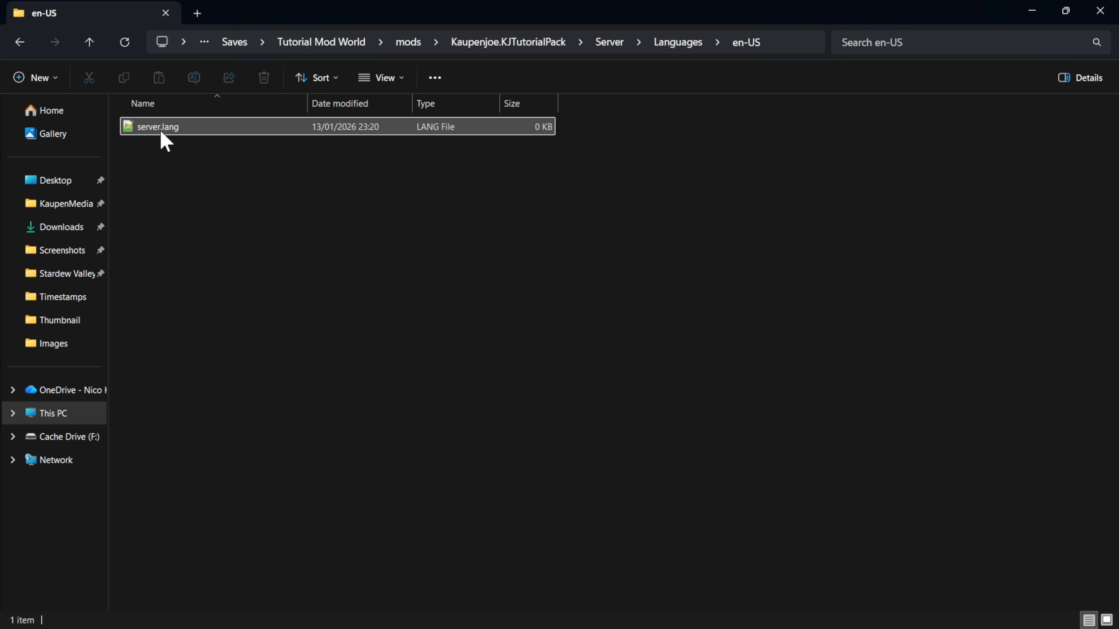
Step: Create another text document with its default name in the en-US folder and open it in Notepad
right_click(179, 203)
mouse_move(238, 314)
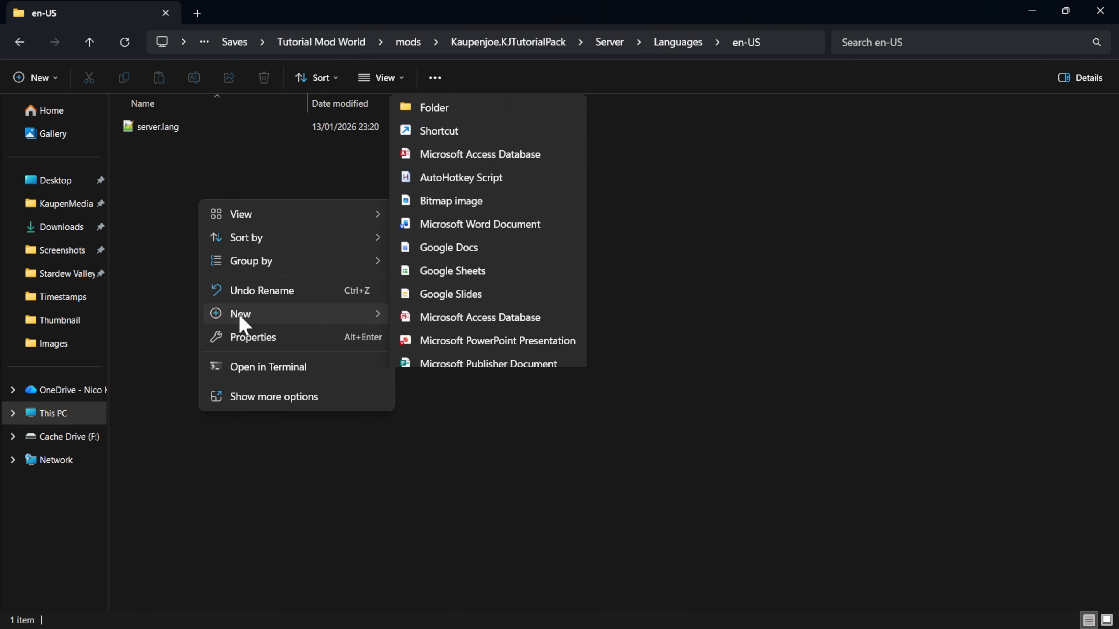
click(458, 289)
key(Return)
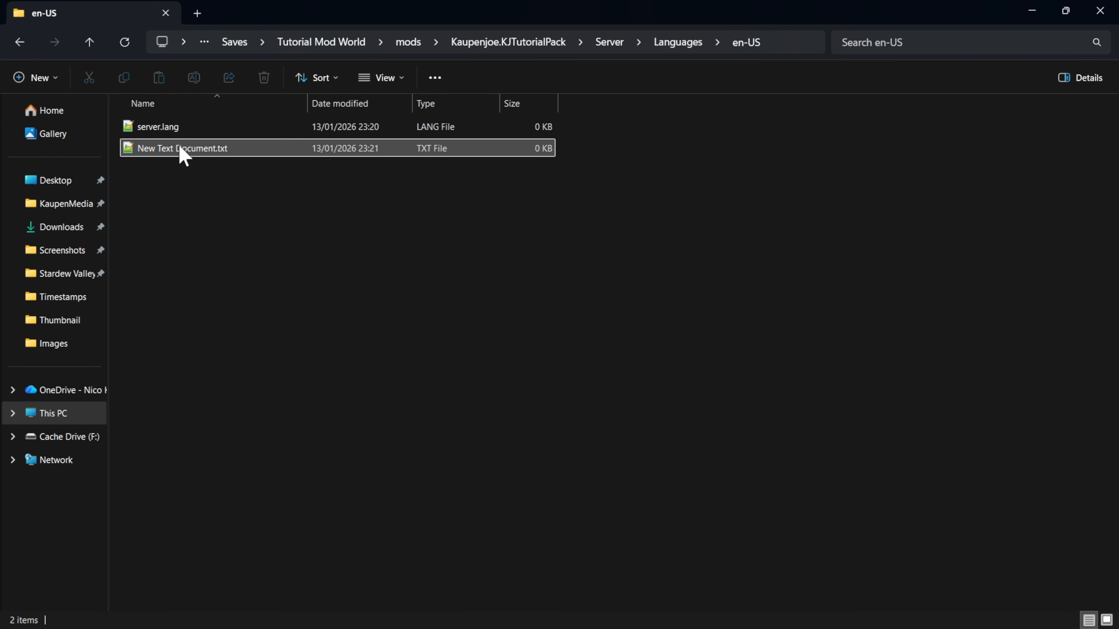
right_click(179, 152)
click(242, 396)
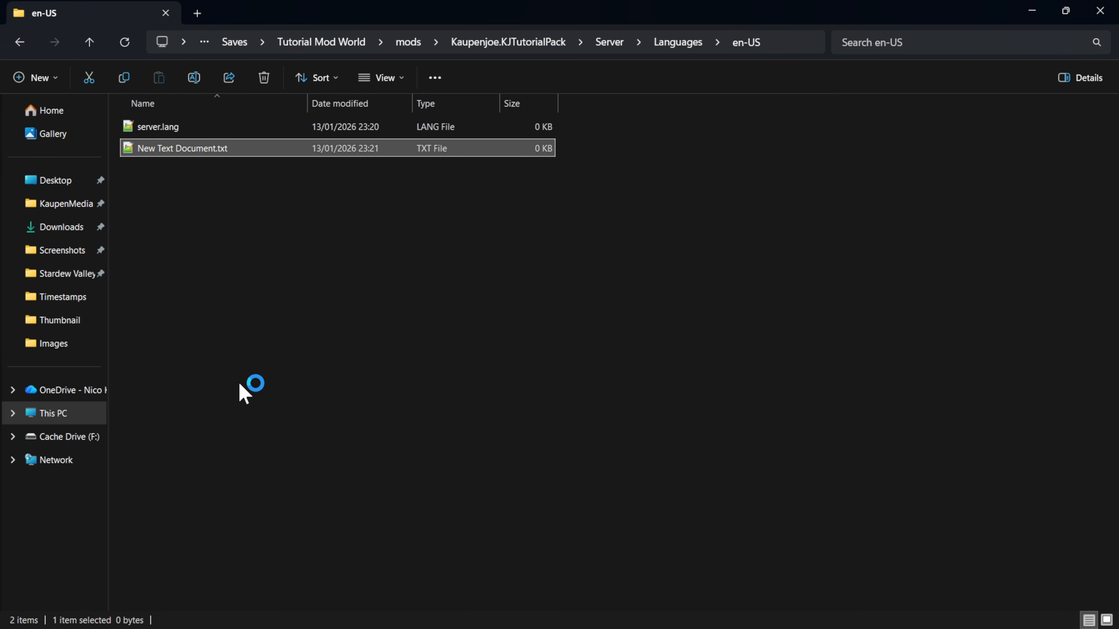
Step: Save the empty document as server.lang with the All files type in en-US, replacing the existing file
click(307, 58)
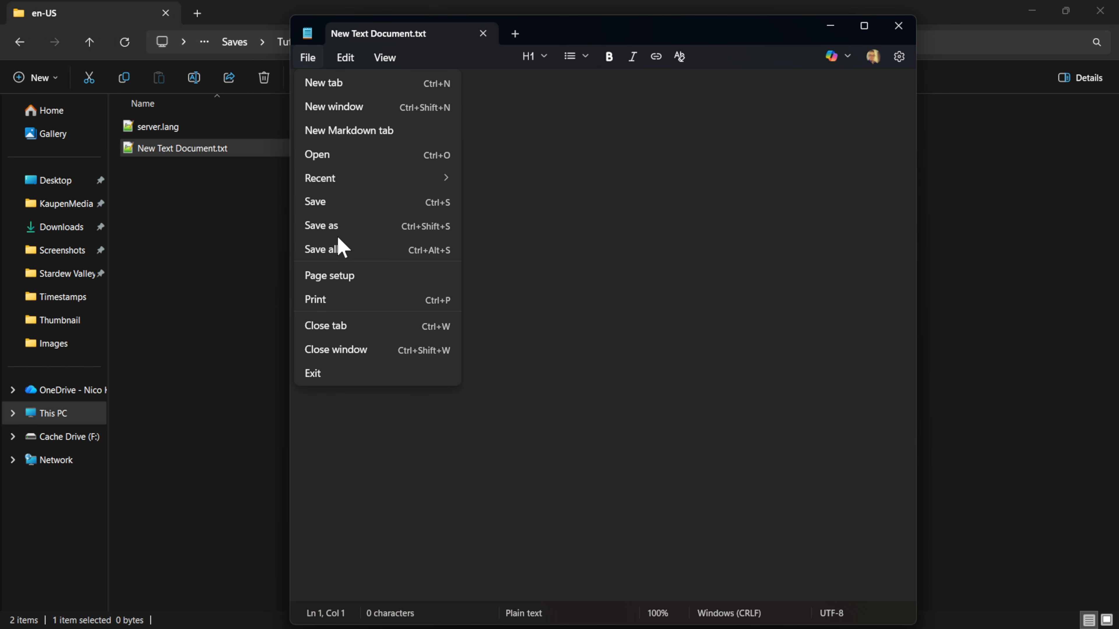
click(341, 225)
key(Right)
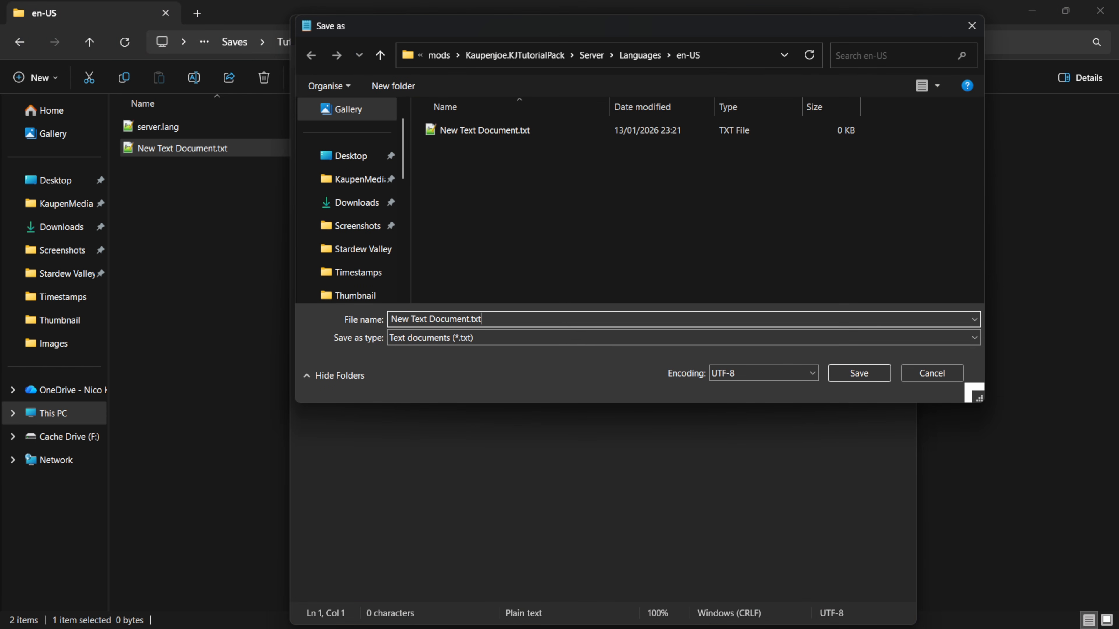
click(458, 342)
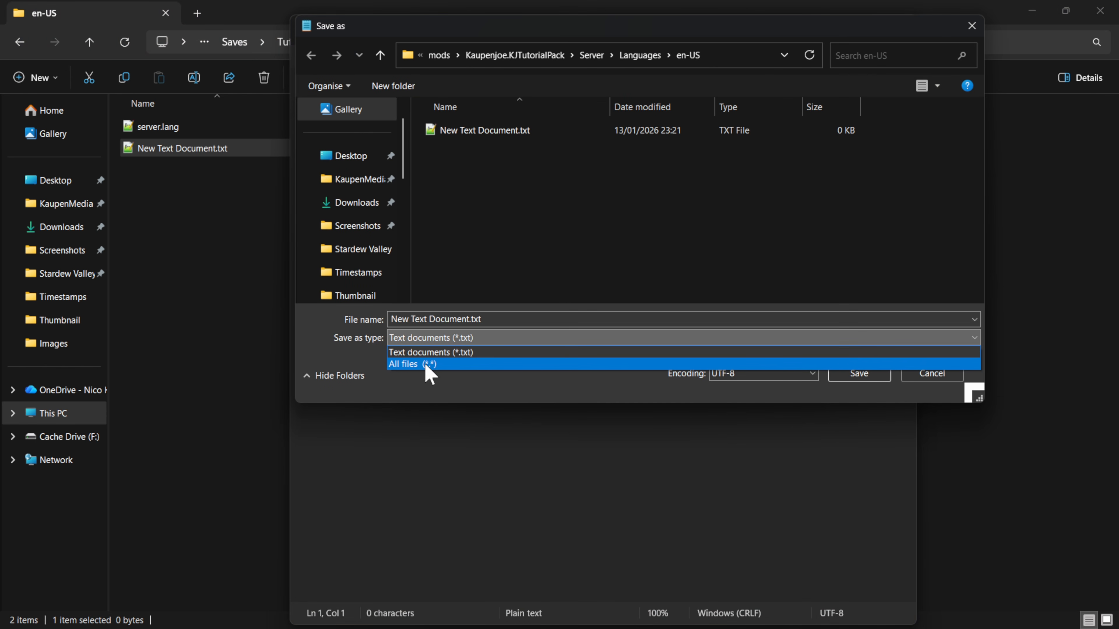
click(425, 365)
drag(474, 320, 349, 320)
text(serv)
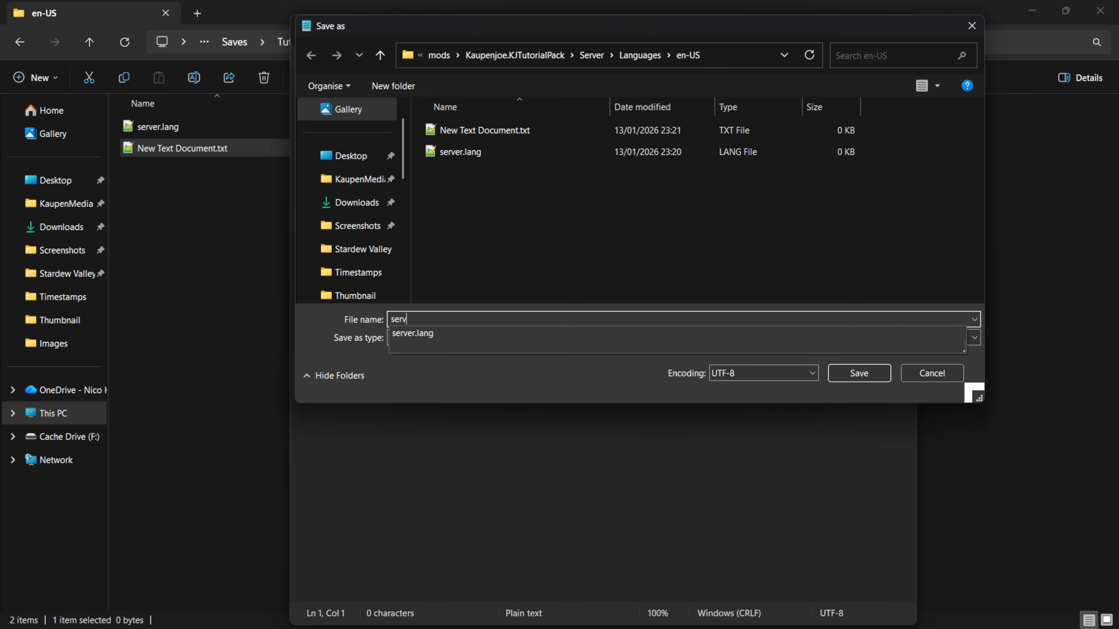
text(er.lang)
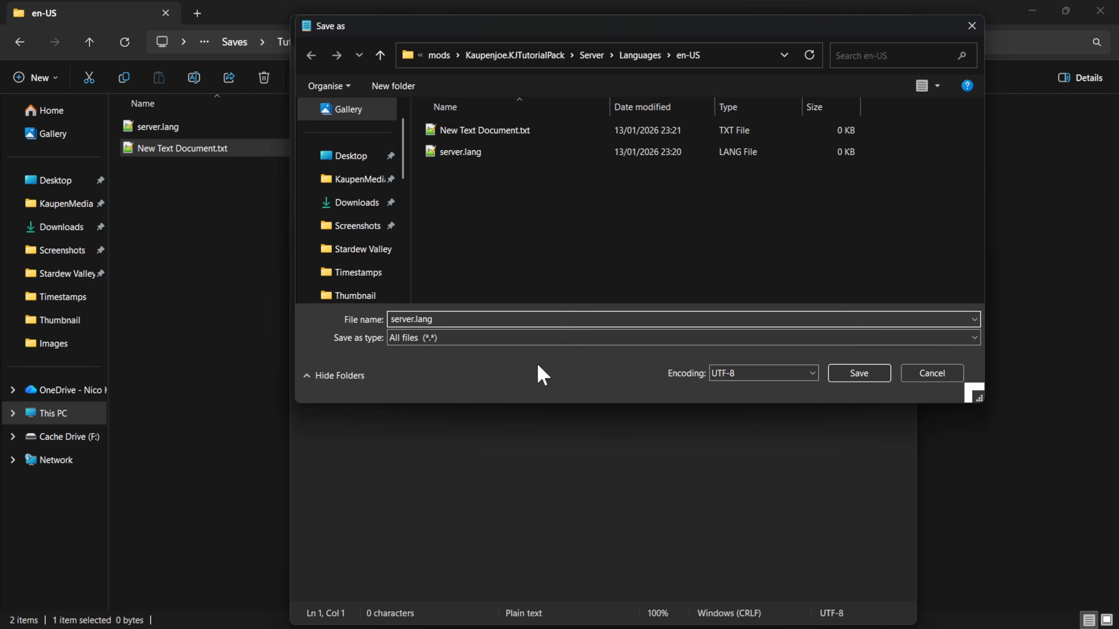
click(877, 373)
click(593, 326)
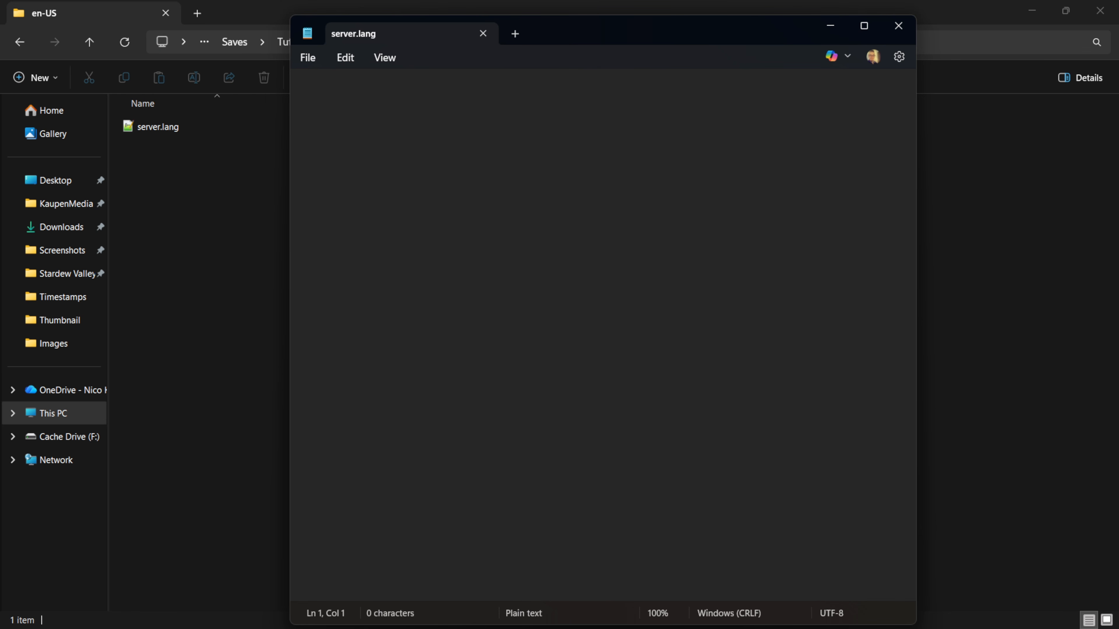
Step: Add the line items.Ore_Sulfur.name=Sulfur Ore to server.lang and save the file
text(ite.s.Ore_Sulfur.name)
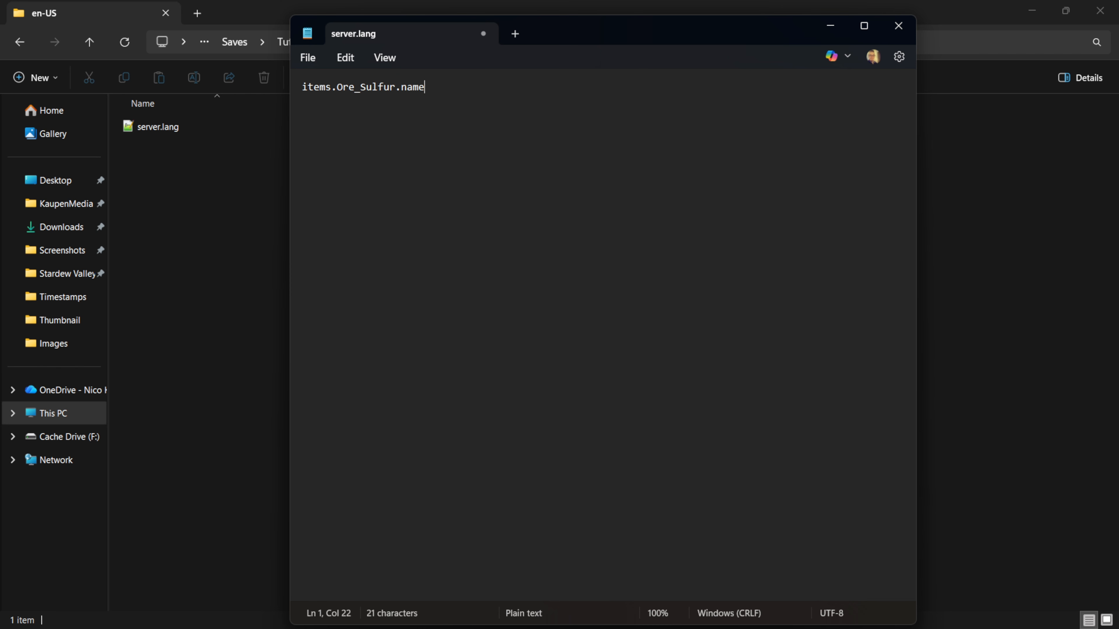
text(=Sulfur Ore)
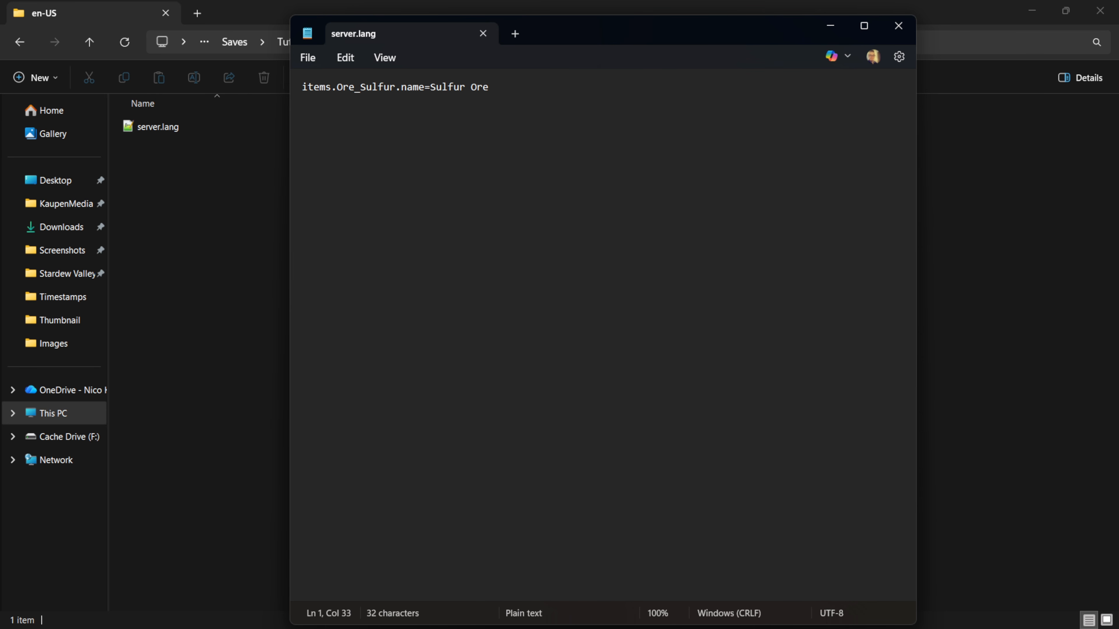
Step: Close the saved server.lang file, then switch to Hytale and load Tutorial Mod World
key(ctrl+a)
key(Right)
click(898, 27)
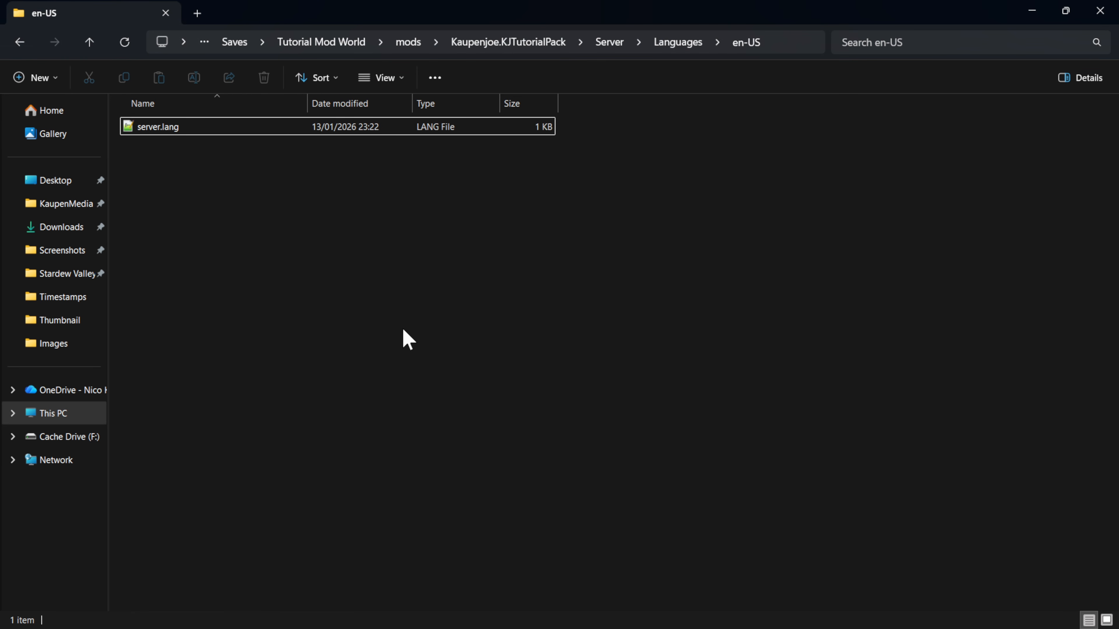
key(alt+Tab)
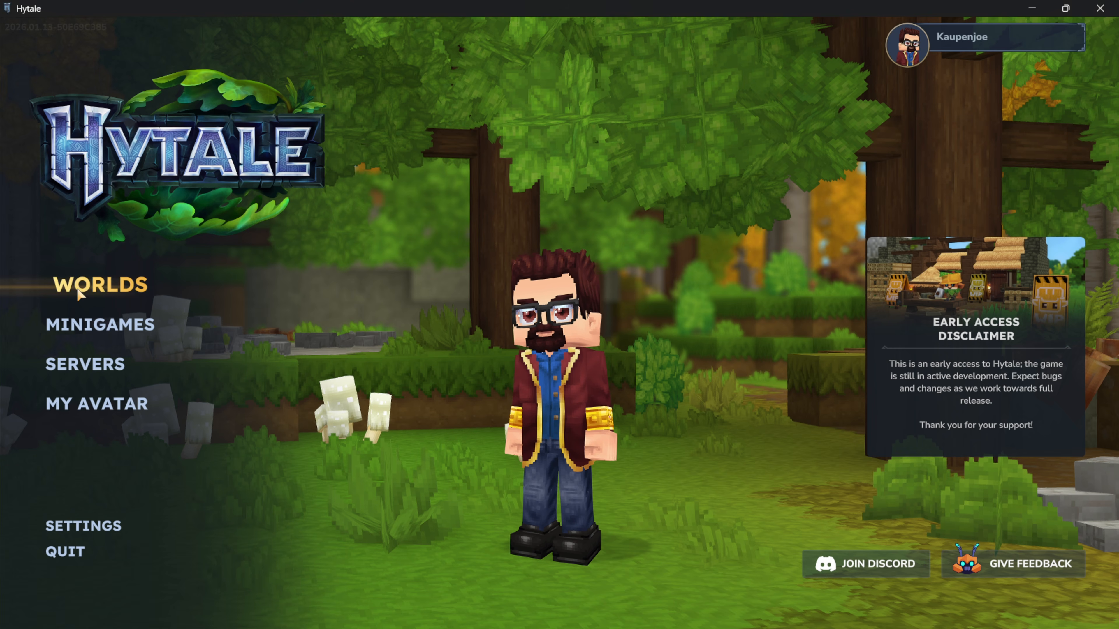
click(101, 285)
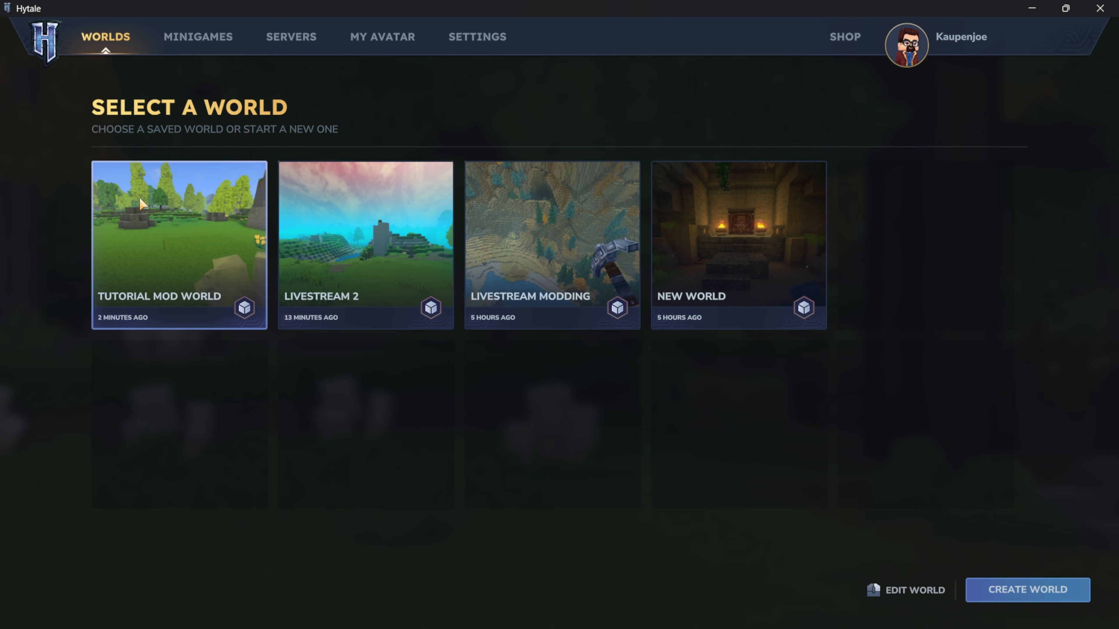
double_click(166, 214)
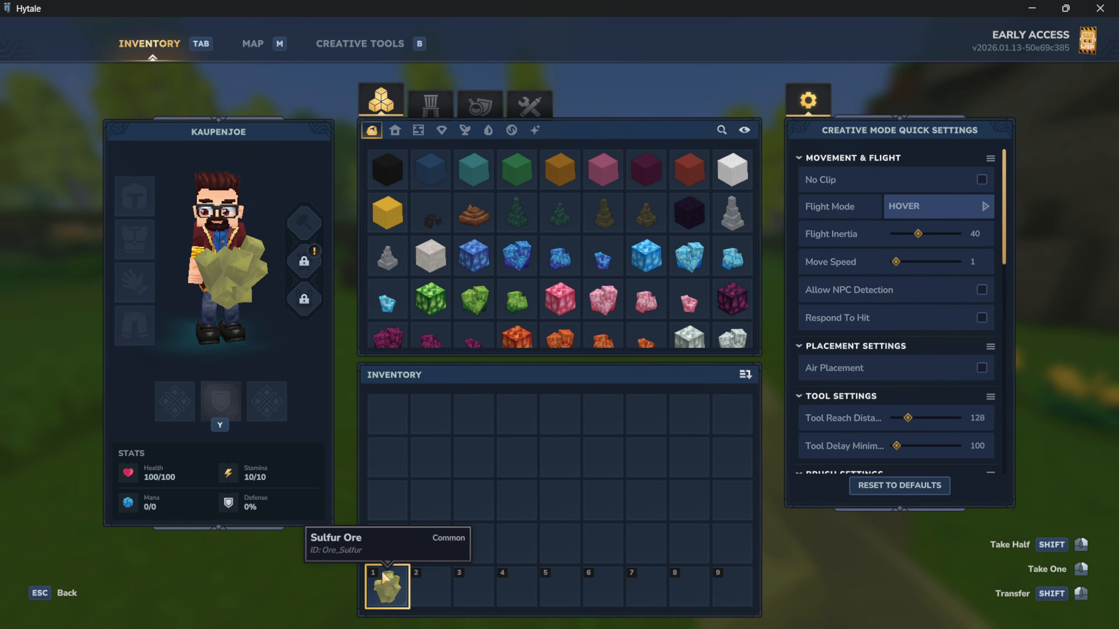
Step: Check the Sulfur Ore item's name and icon in the ore category of the creative inventory
key(Escape)
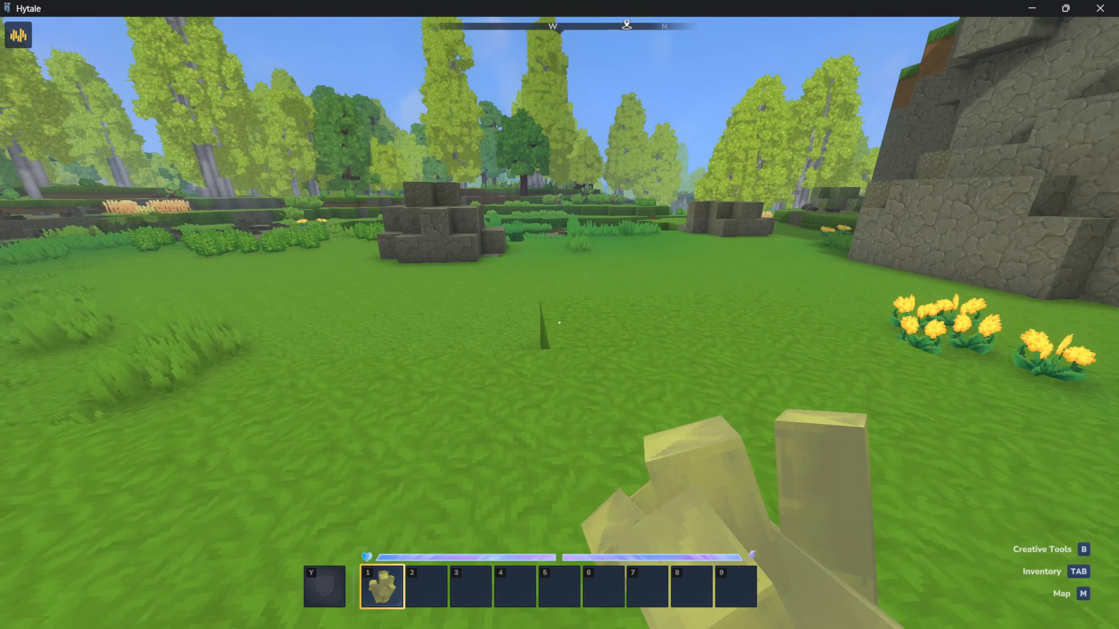
key(Tab)
click(441, 130)
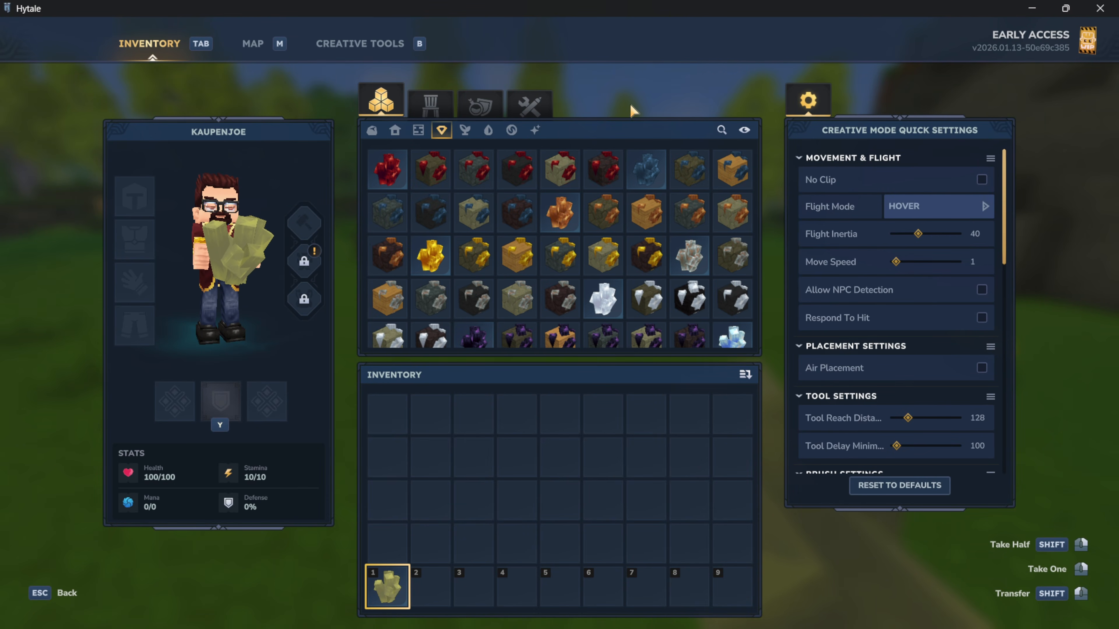
scroll(685, 247, down, 3)
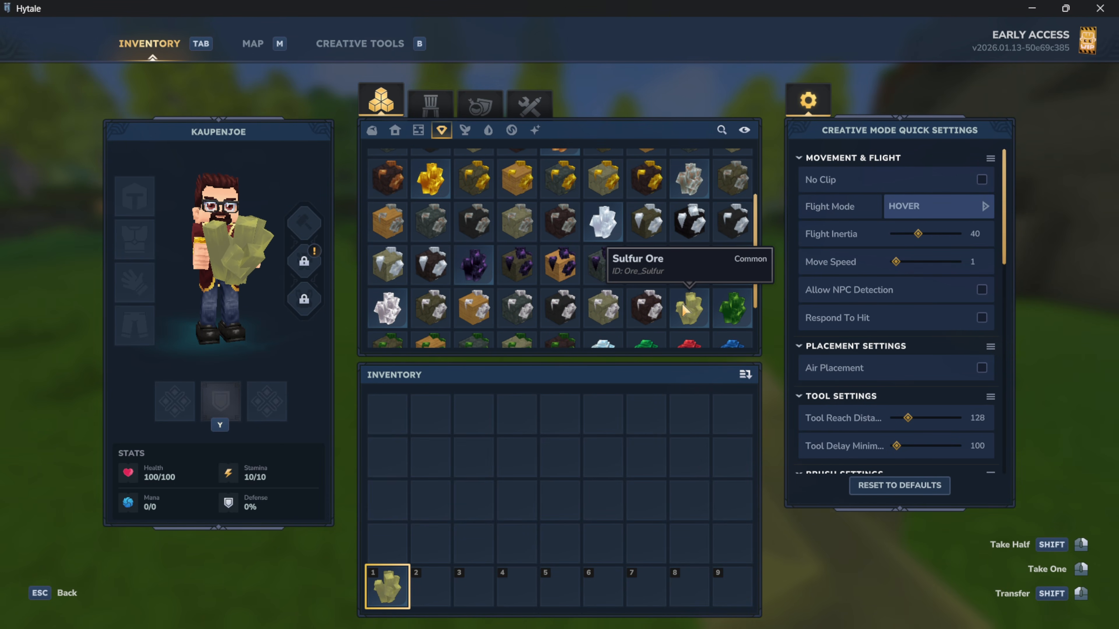
scroll(684, 310, down, 2)
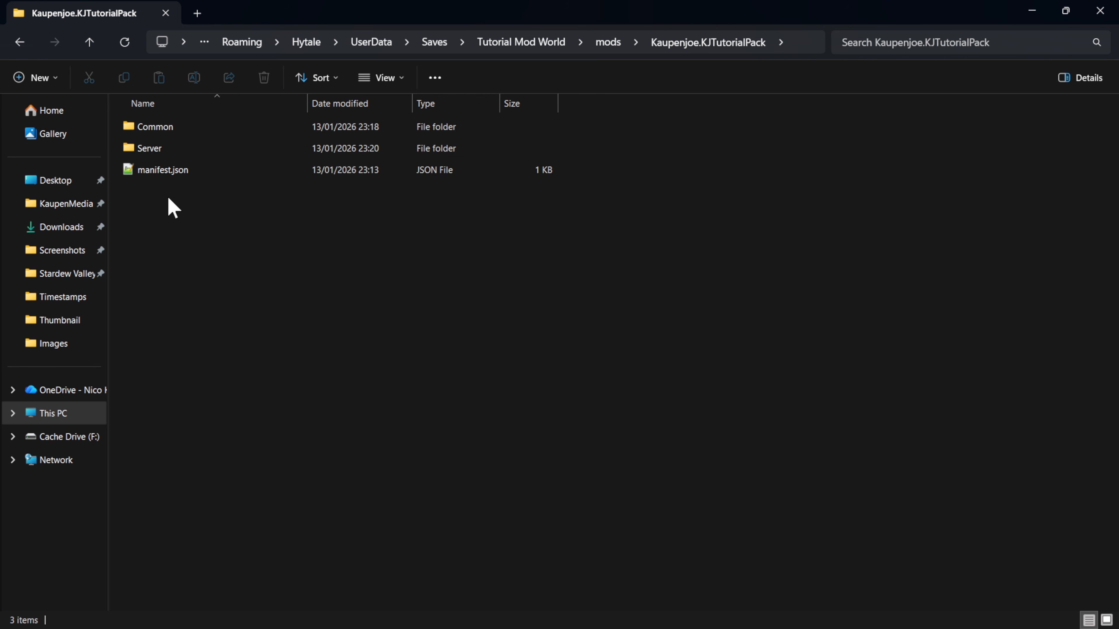
Step: Compress the Common folder, the Server folder and manifest.json of the tutorial pack together into one ZIP file
mouse_move(227, 217)
mouse_down()
mouse_move(164, 130)
mouse_move(214, 212)
mouse_up()
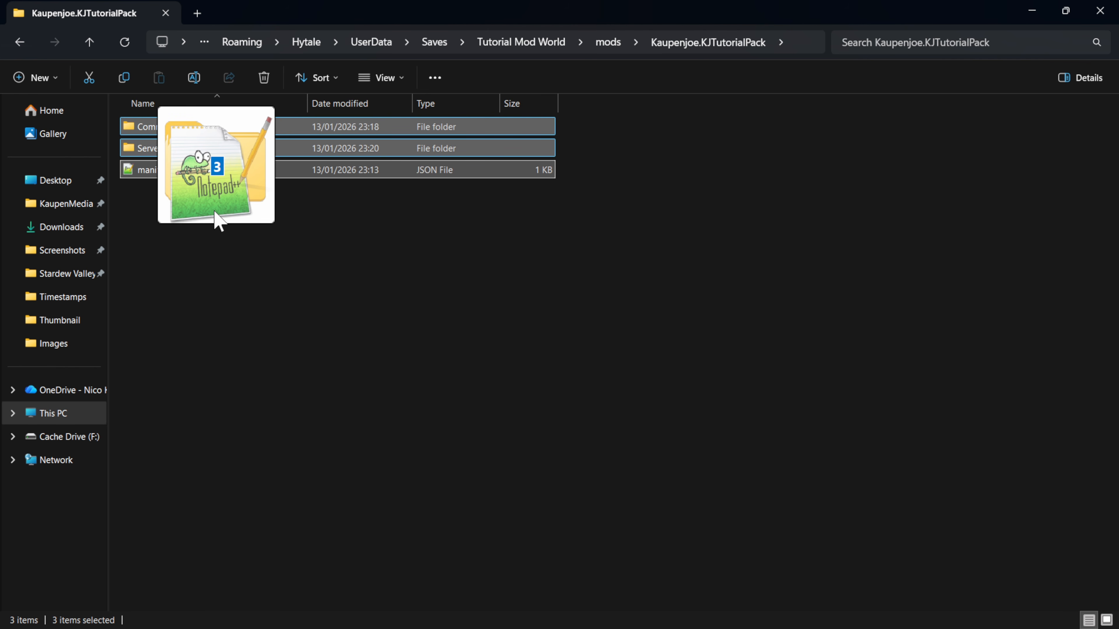
right_drag(214, 213, 216, 212)
mouse_move(254, 220)
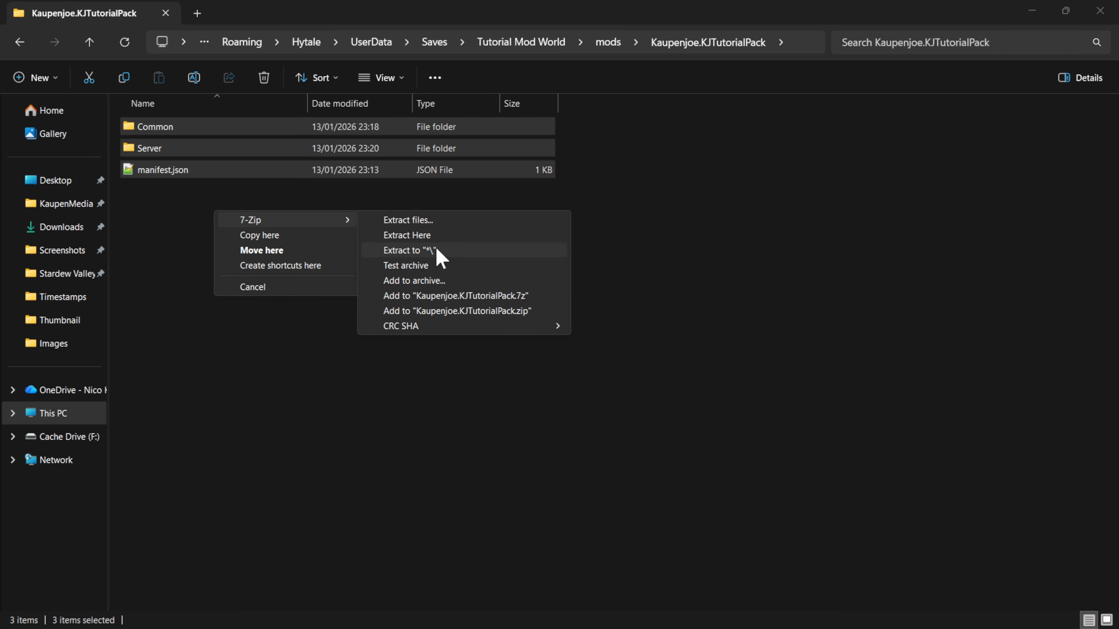
key(Escape)
right_click(169, 172)
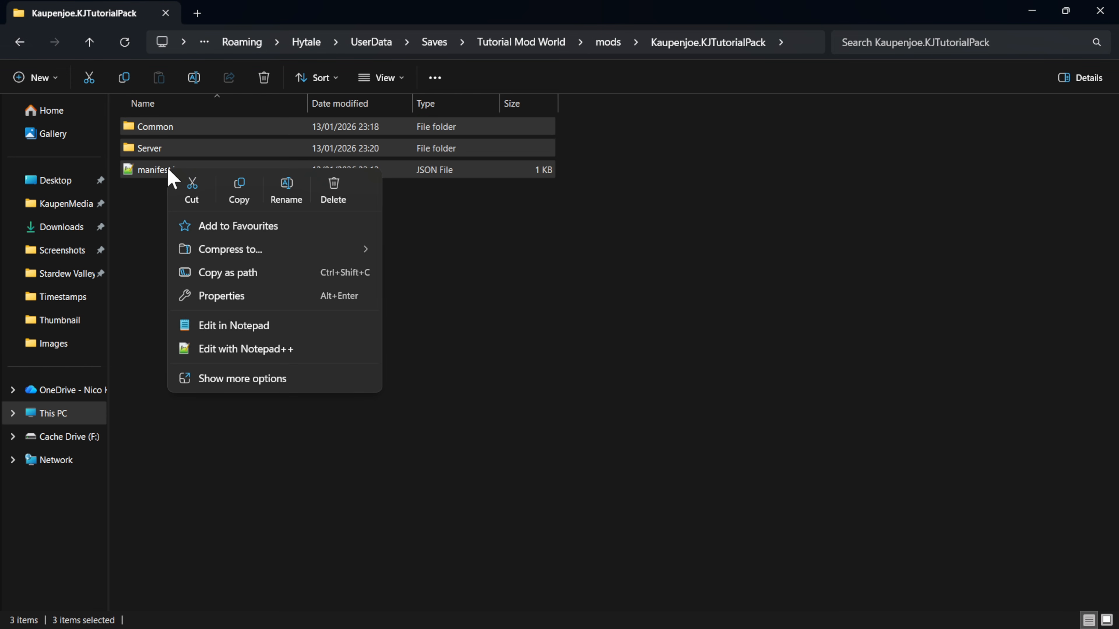
click(224, 377)
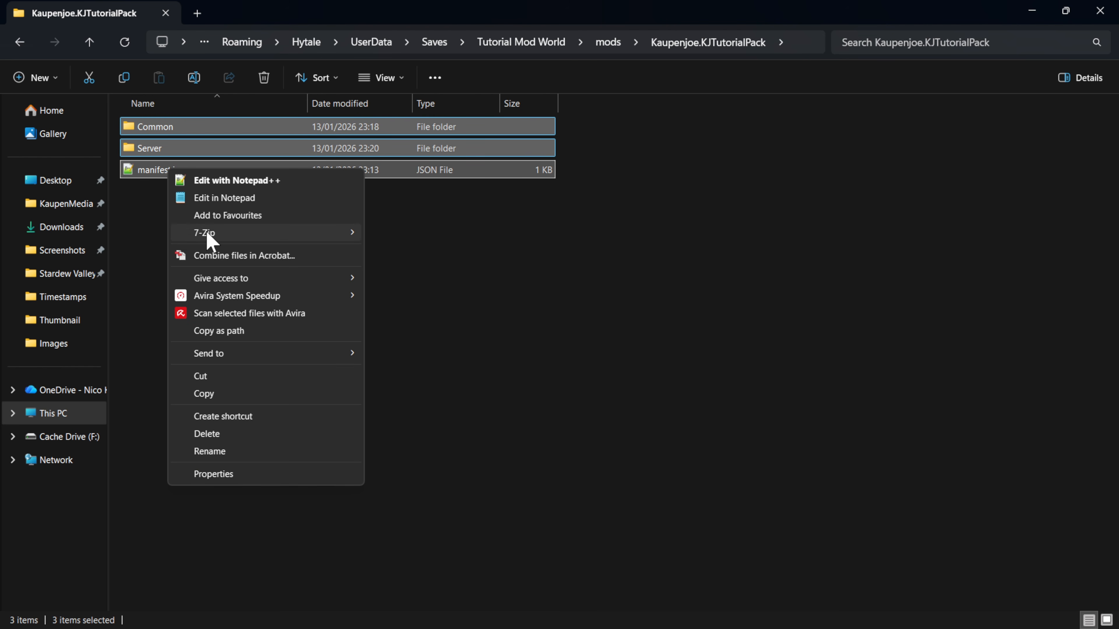
mouse_move(207, 236)
right_click(154, 173)
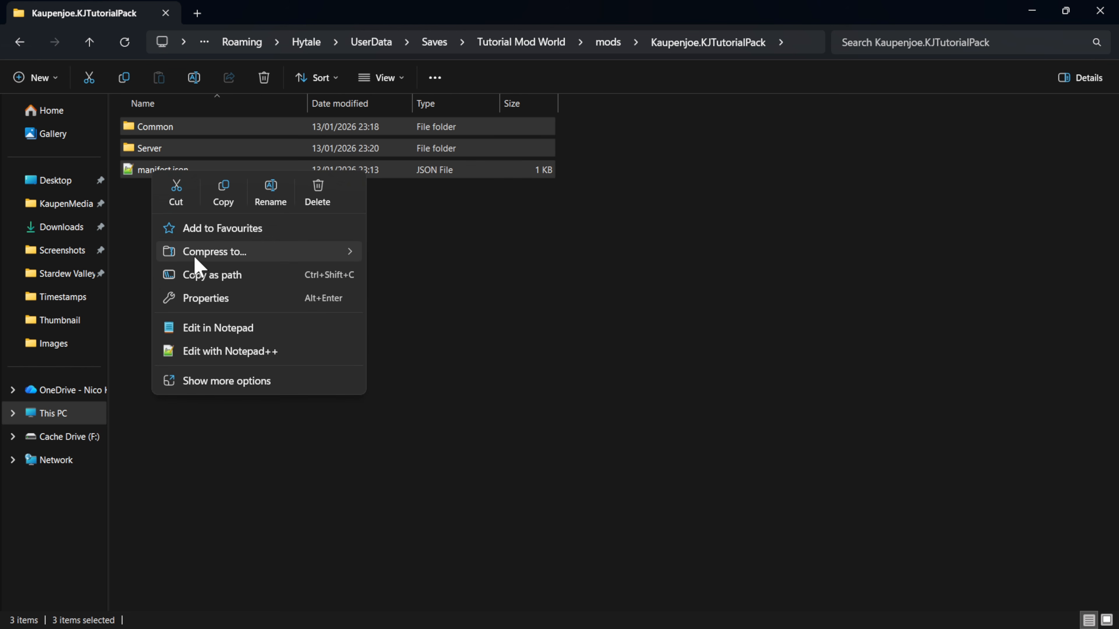
mouse_move(201, 256)
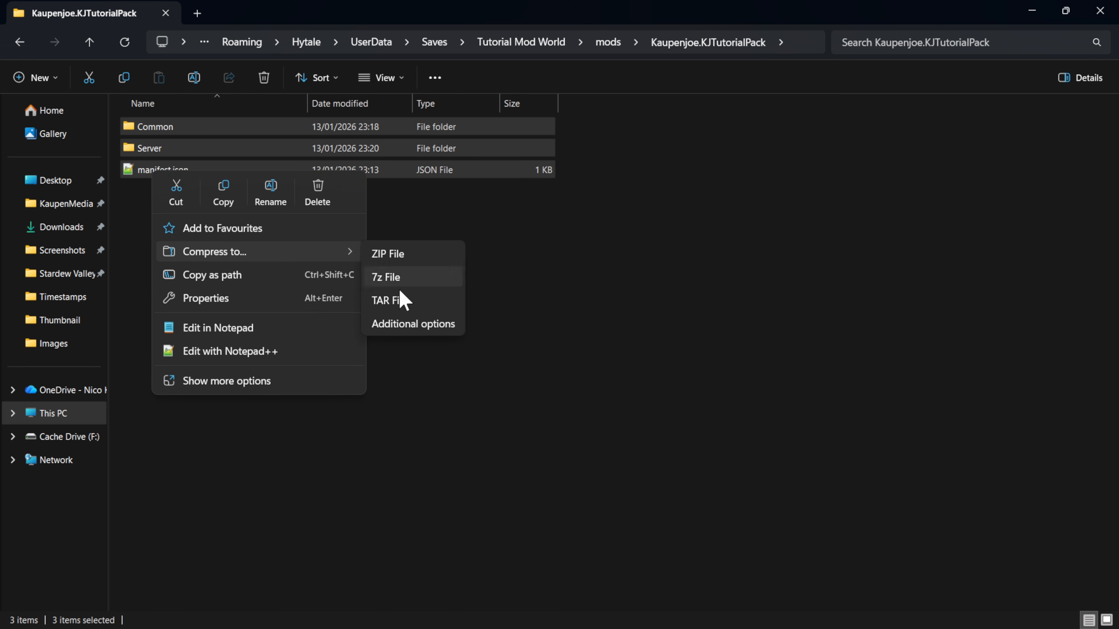
click(393, 255)
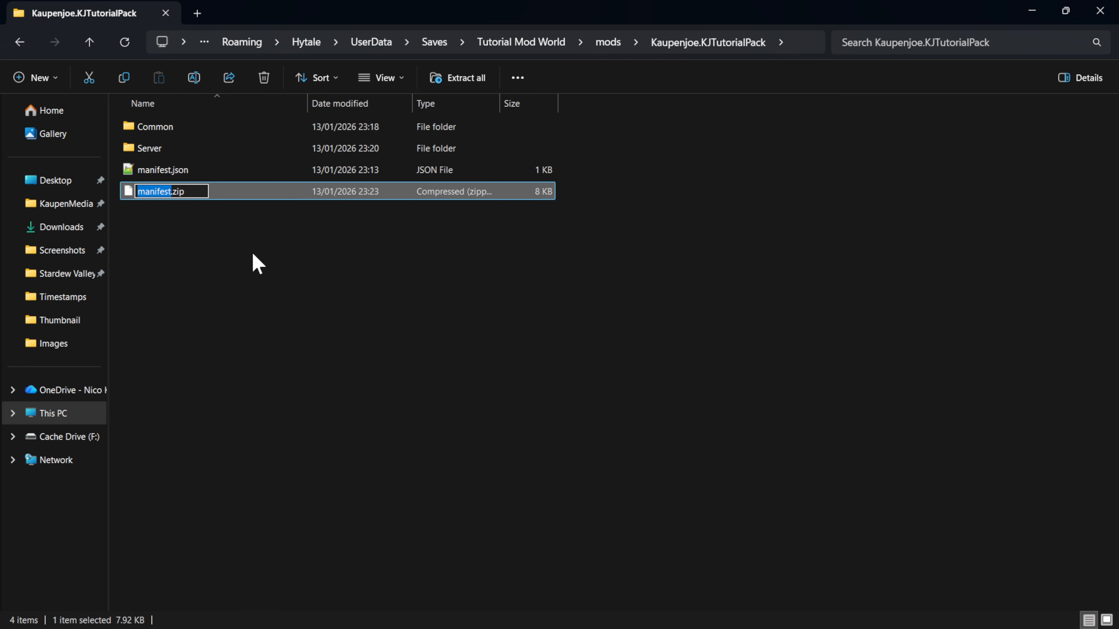
Step: Name the new archive KJTutorialPack.zip
text(KJTutorialPa)
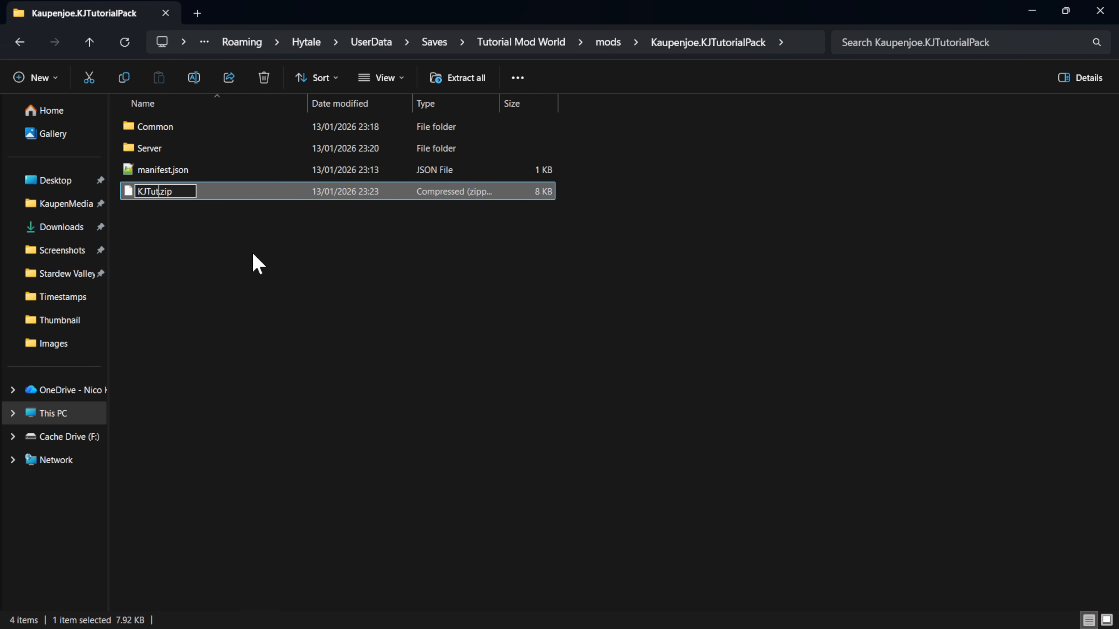
text(ck)
key(Return)
click(258, 265)
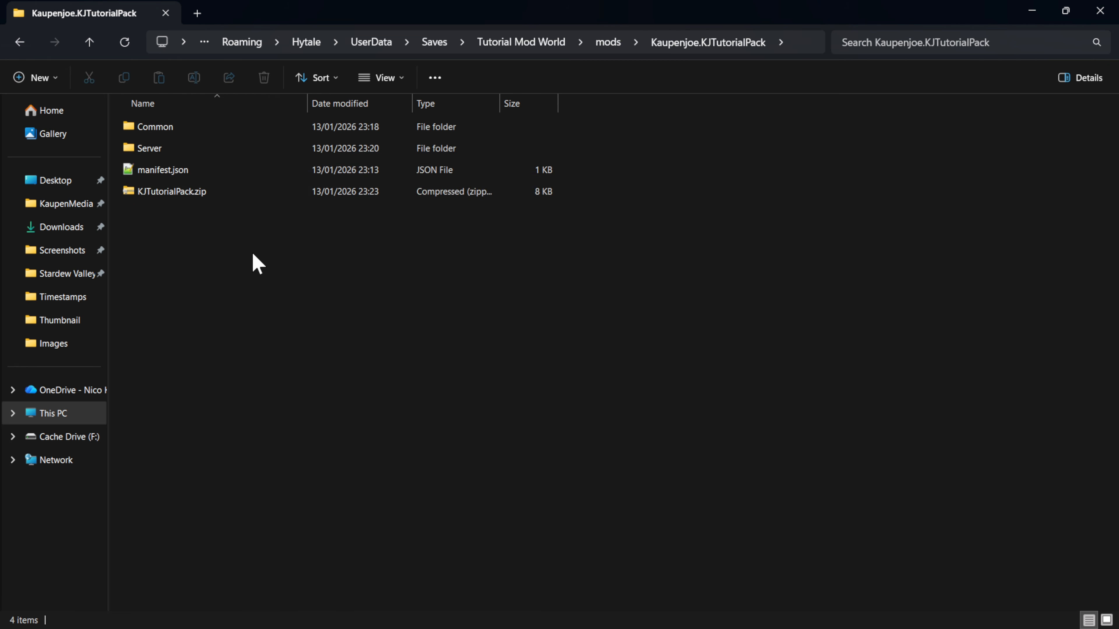
Step: Put KJTutorialPack.zip on the clipboard and go to the %appdata%\hytale folder
click(170, 189)
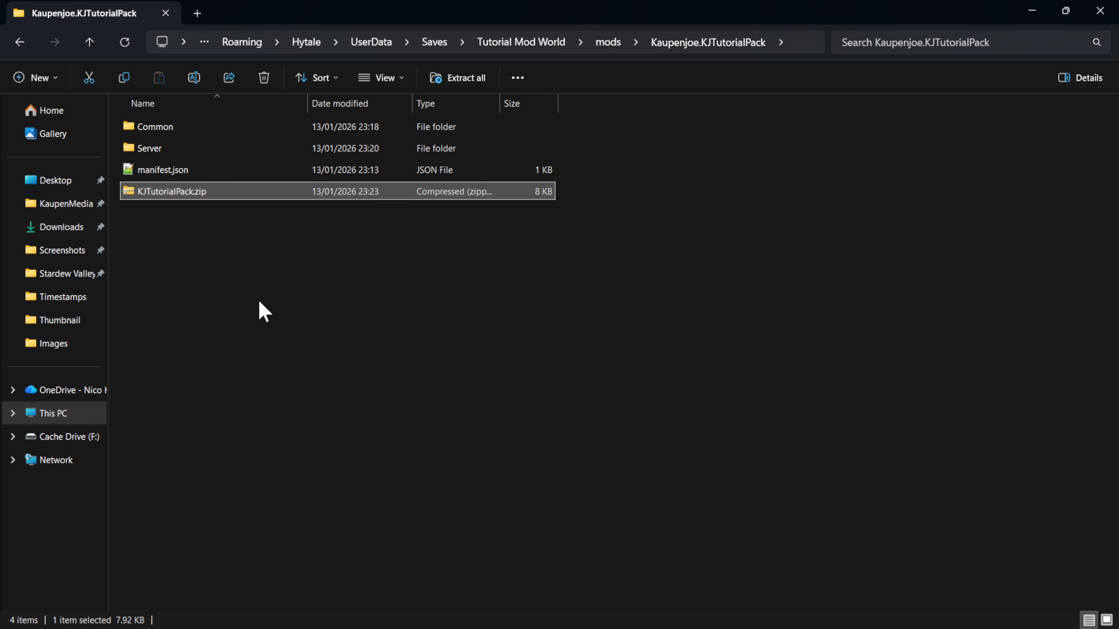
drag(236, 216, 150, 182)
click(371, 42)
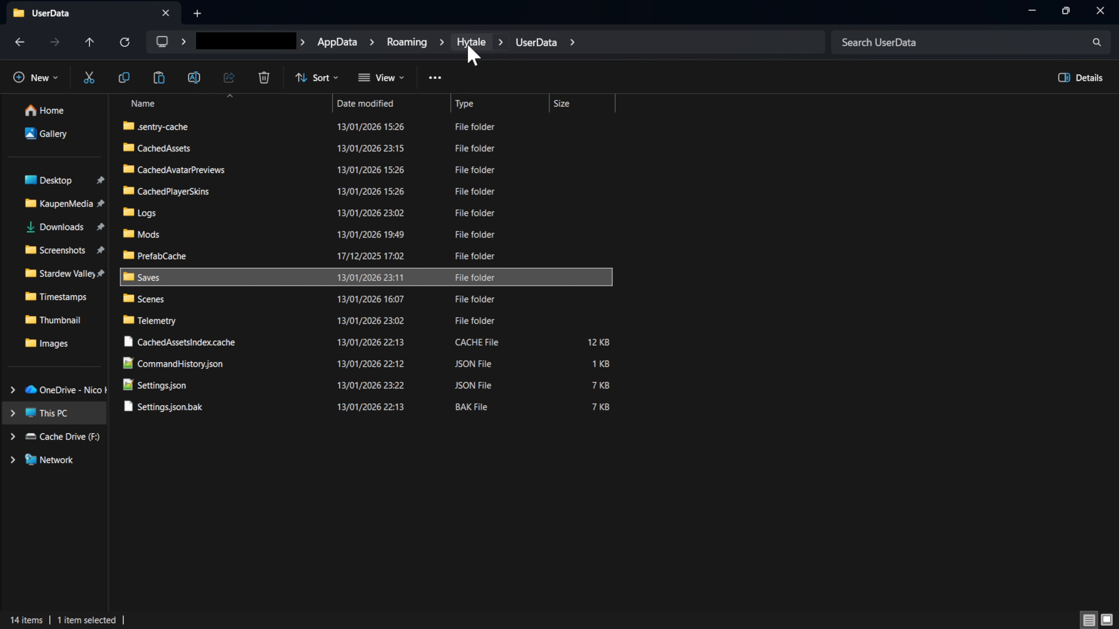
key(ctrl+l)
text(%)
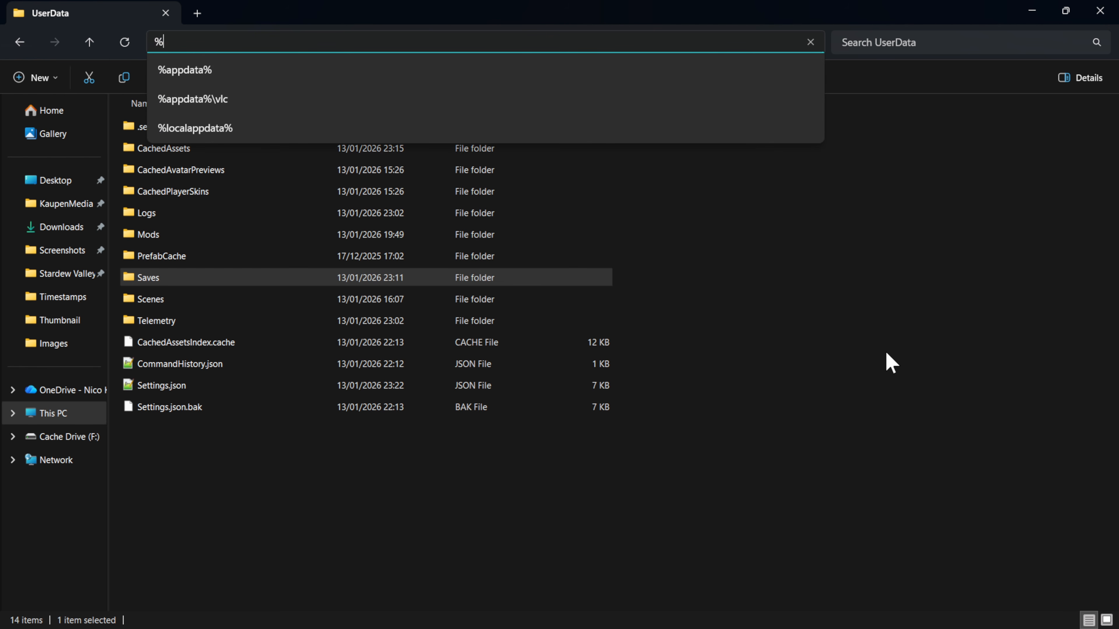
text(appdata%\)
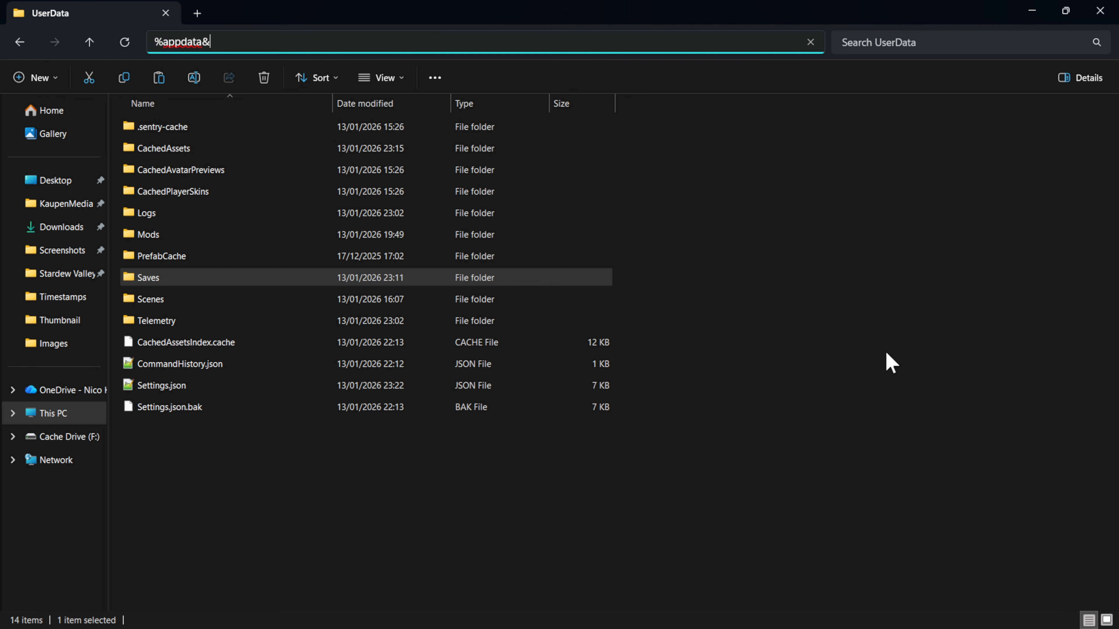
text(hytale)
key(Return)
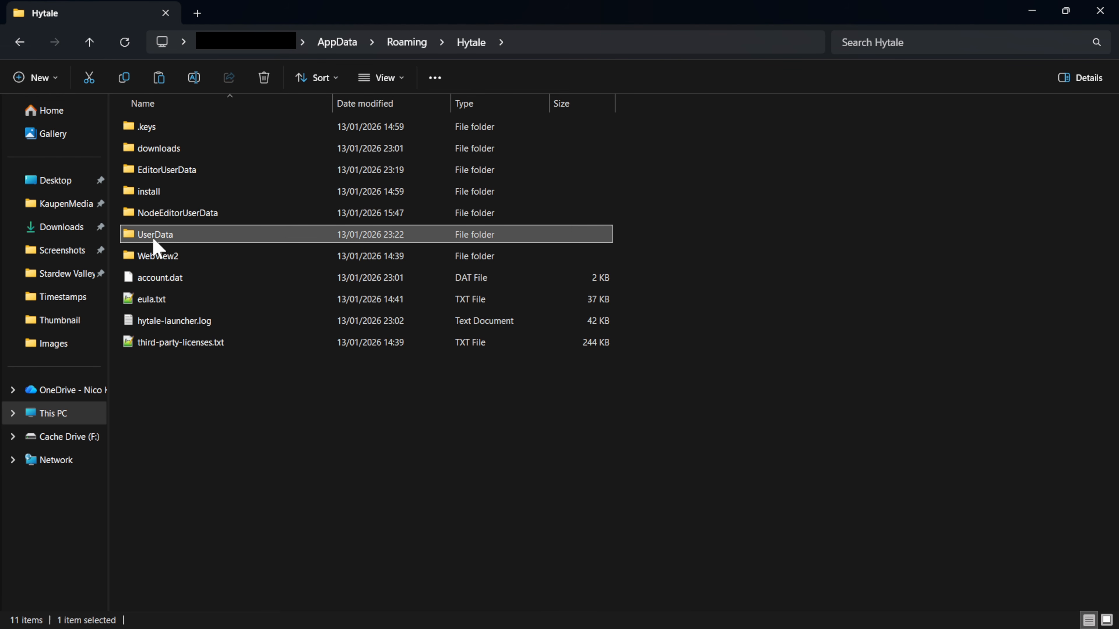
Step: Paste KJTutorialPack.zip into the Mods folder inside UserData
double_click(181, 237)
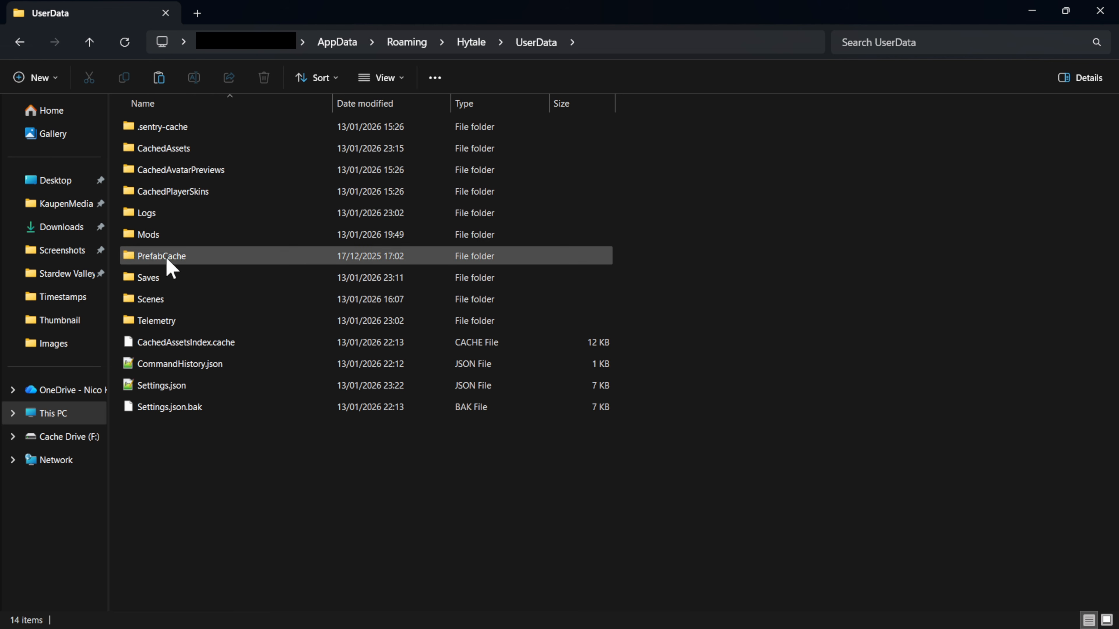
double_click(155, 238)
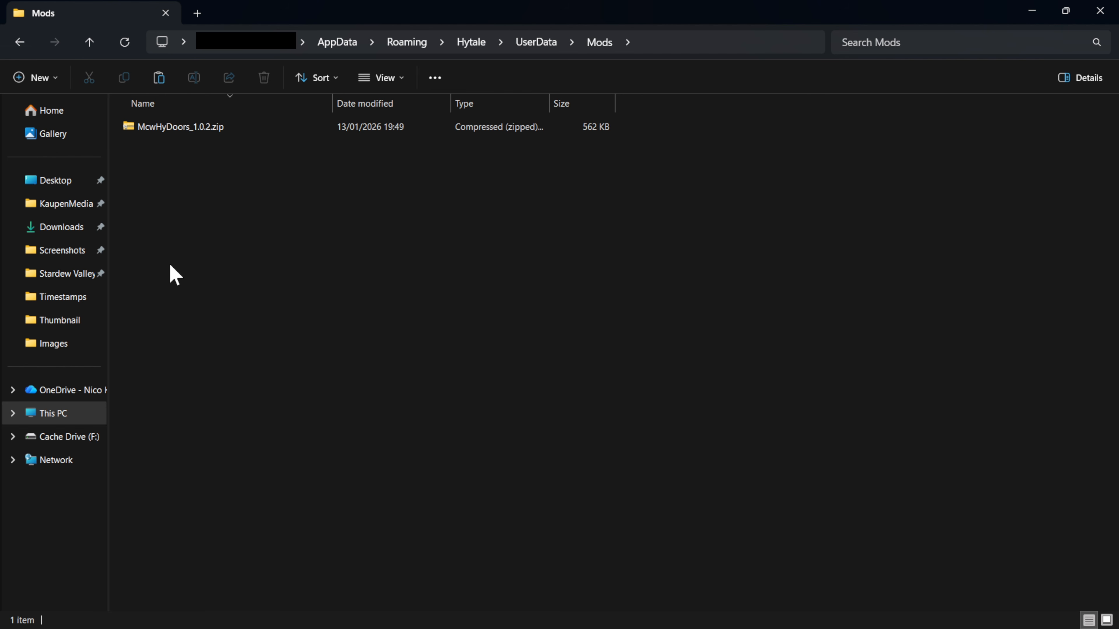
key(ctrl+v)
click(228, 304)
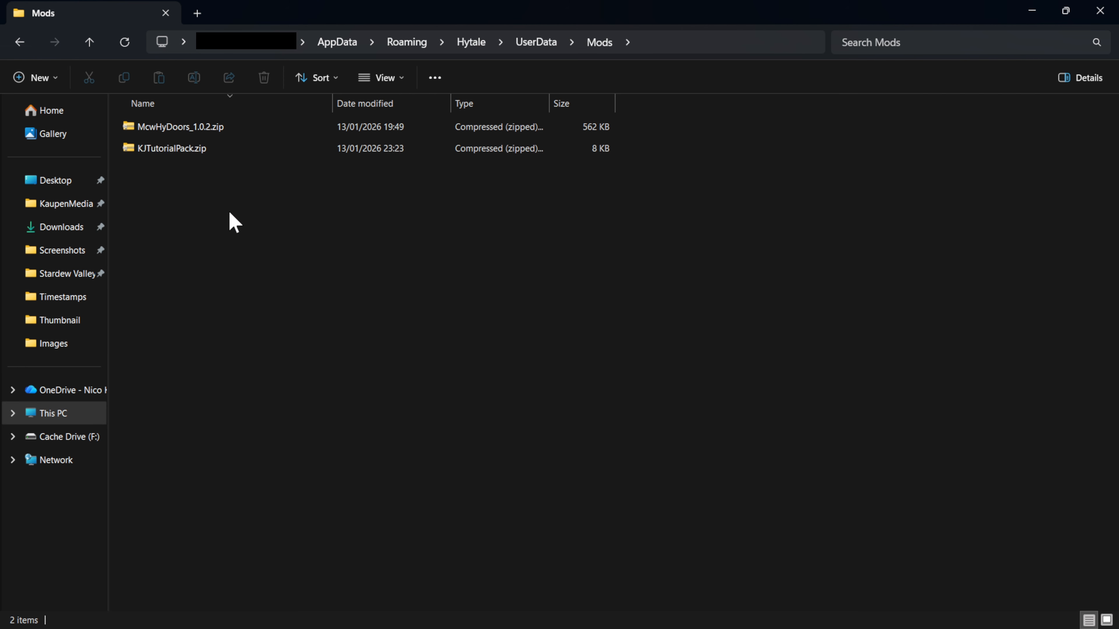
click(178, 154)
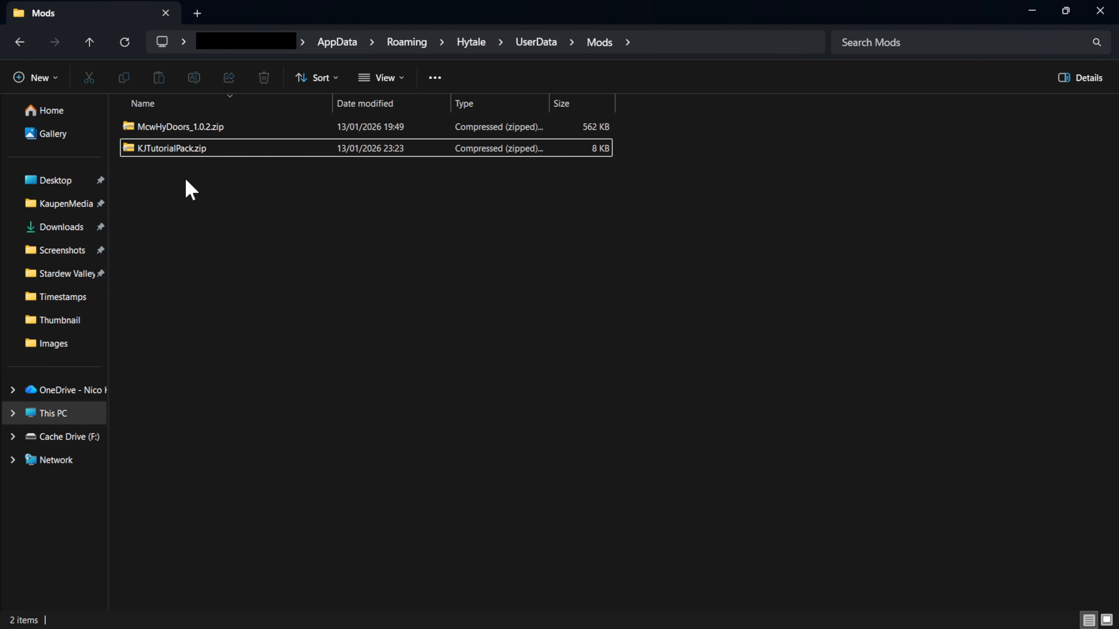
Step: Switch to Hytale and choose New World from the saved worlds
click(316, 497)
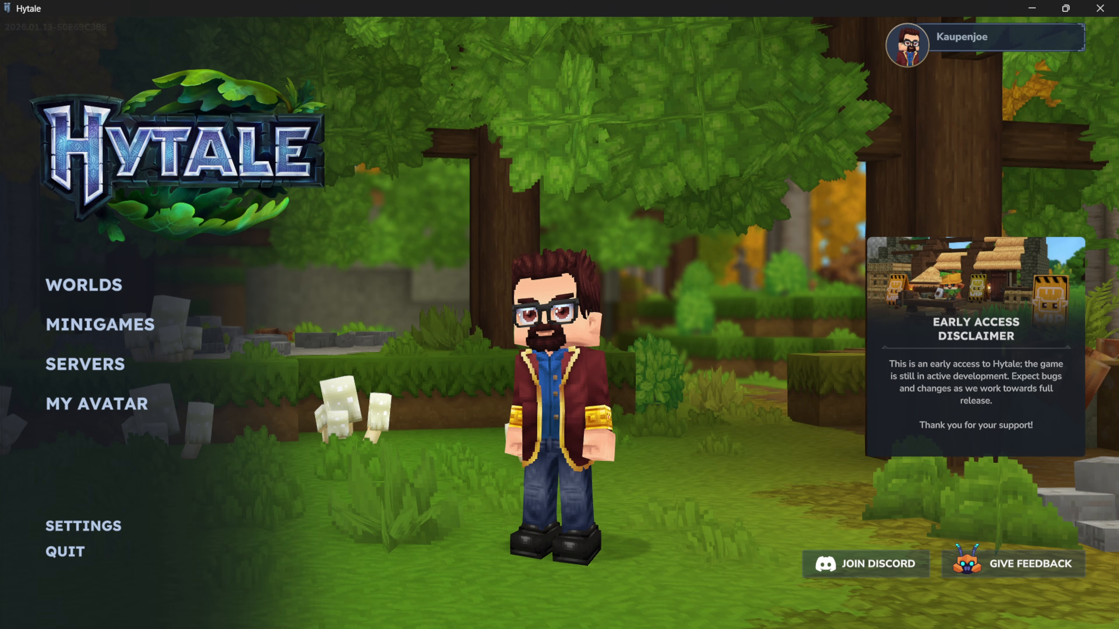
click(100, 286)
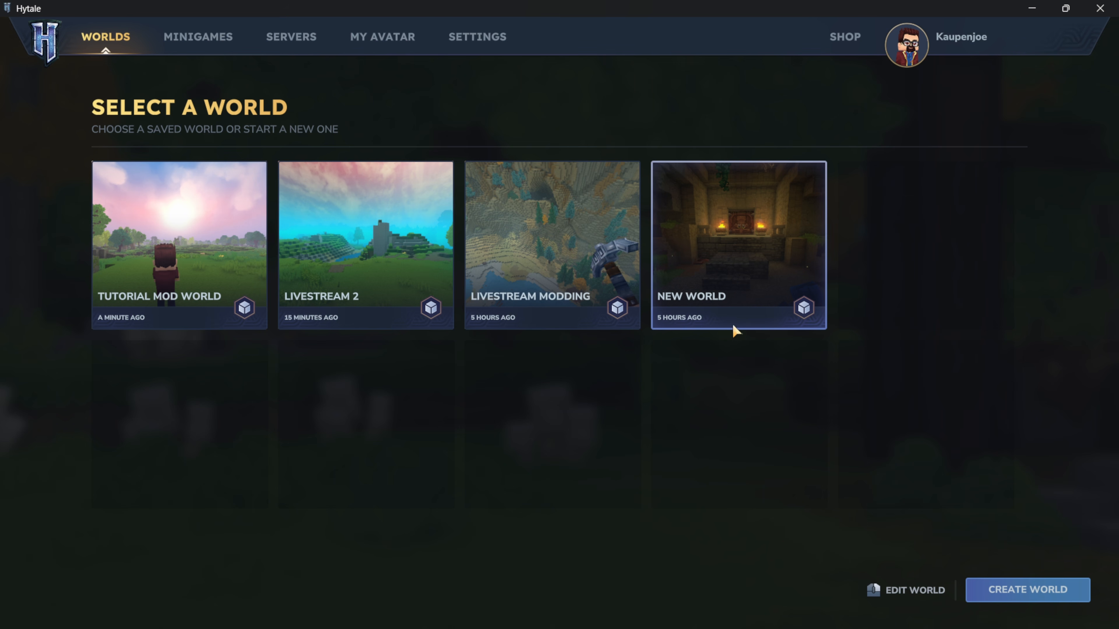
click(749, 246)
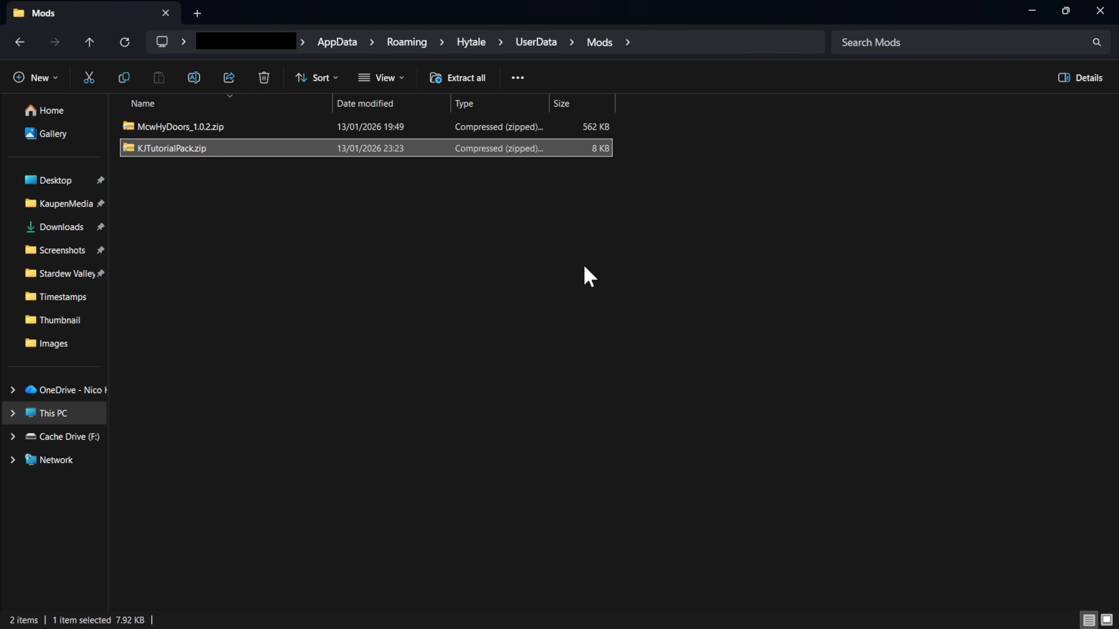
ctrl+click(175, 154)
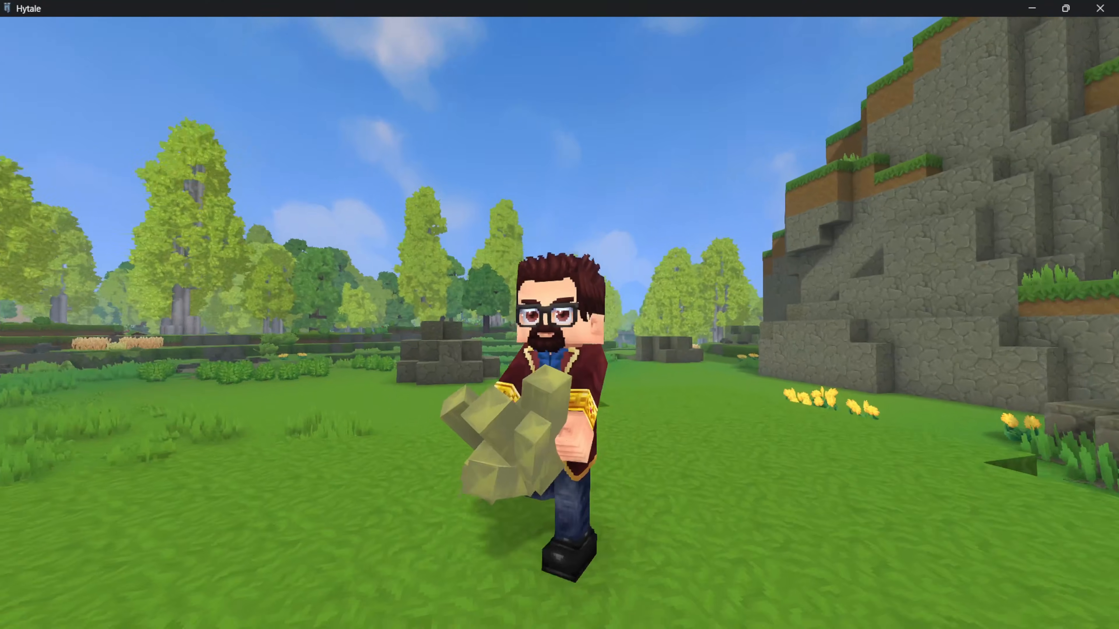